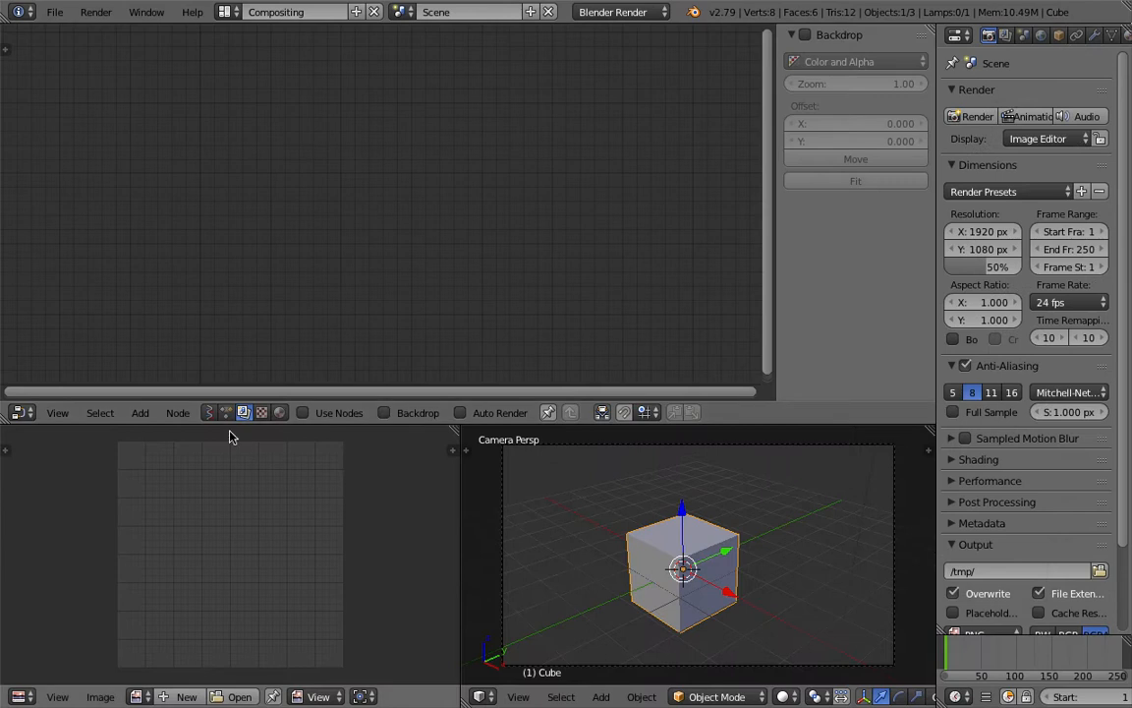
# Create a new Sverchok node tree and place a Duplicate objects along edge node in it.
pyautogui.click(210, 413)
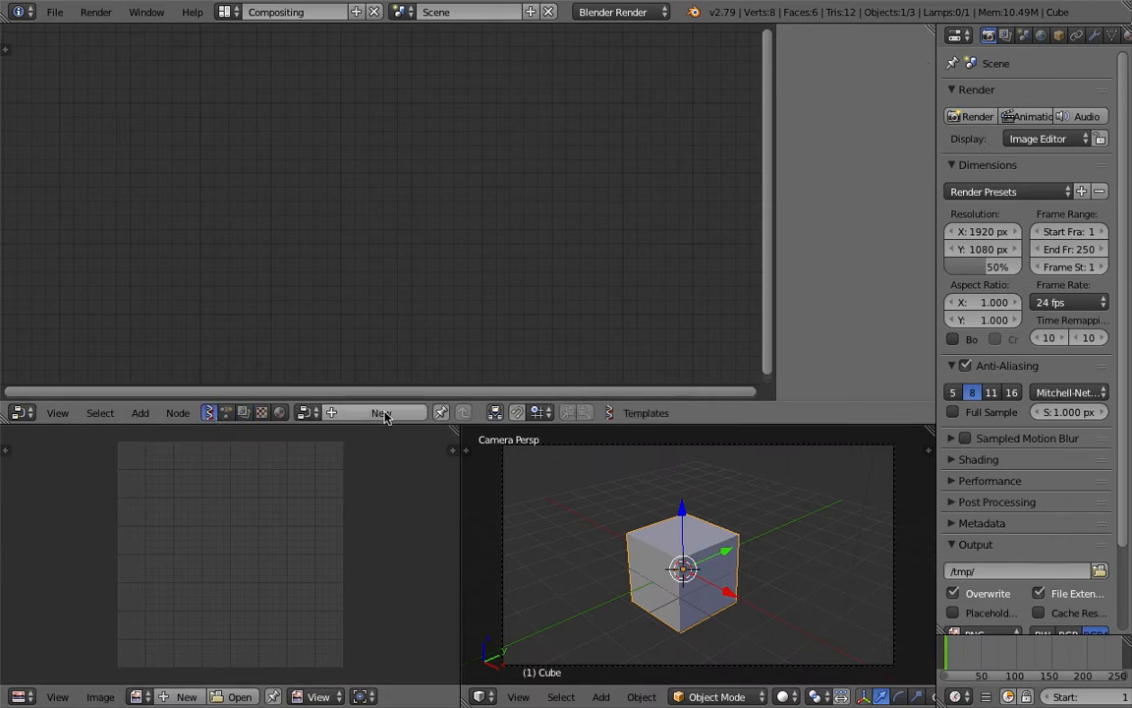
pyautogui.click(383, 413)
pyautogui.hotkey('shift', 'a')
pyautogui.click(402, 156)
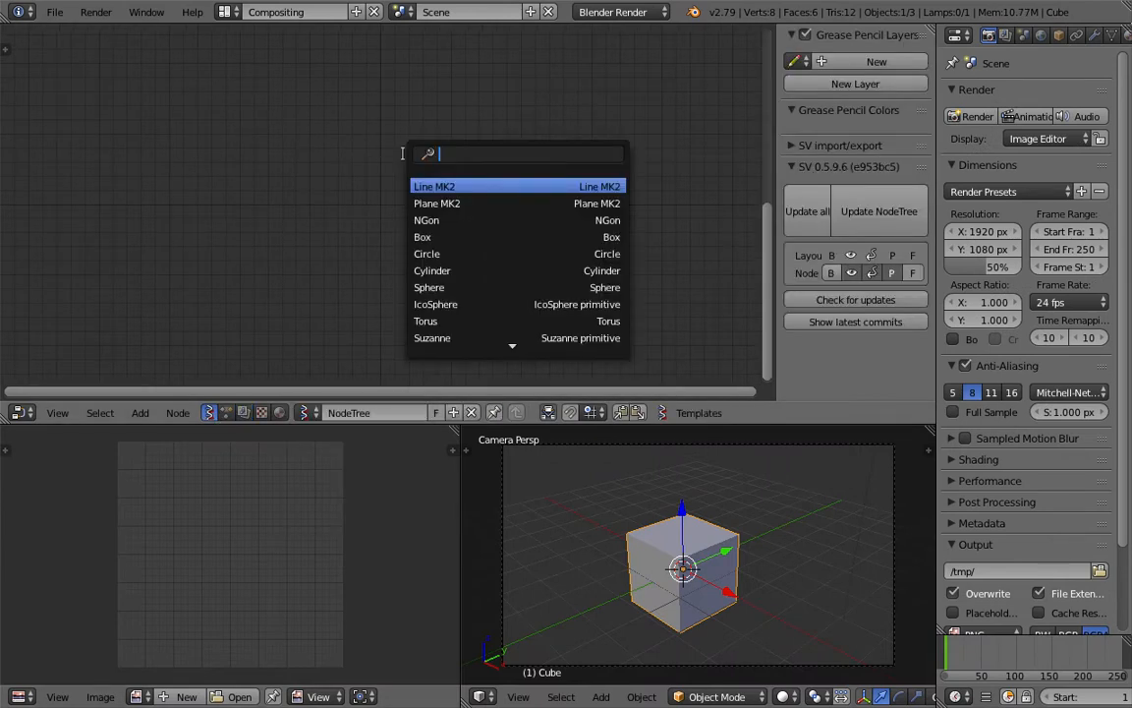
pyautogui.write('dup')
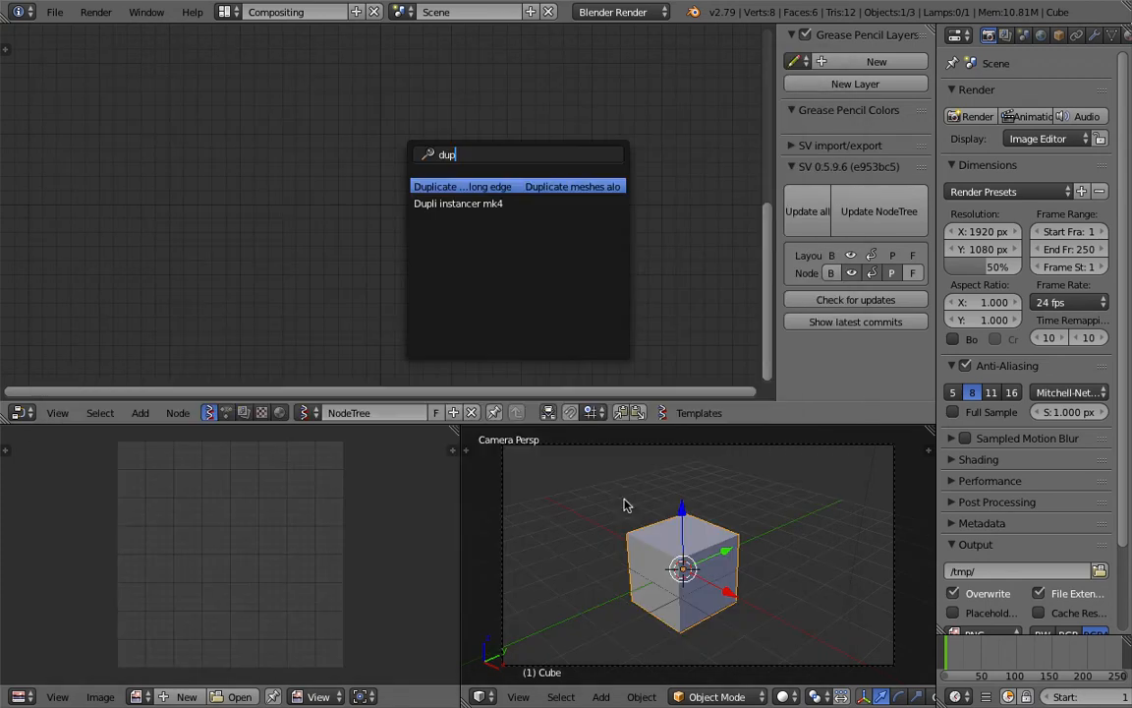
pyautogui.press('Return')
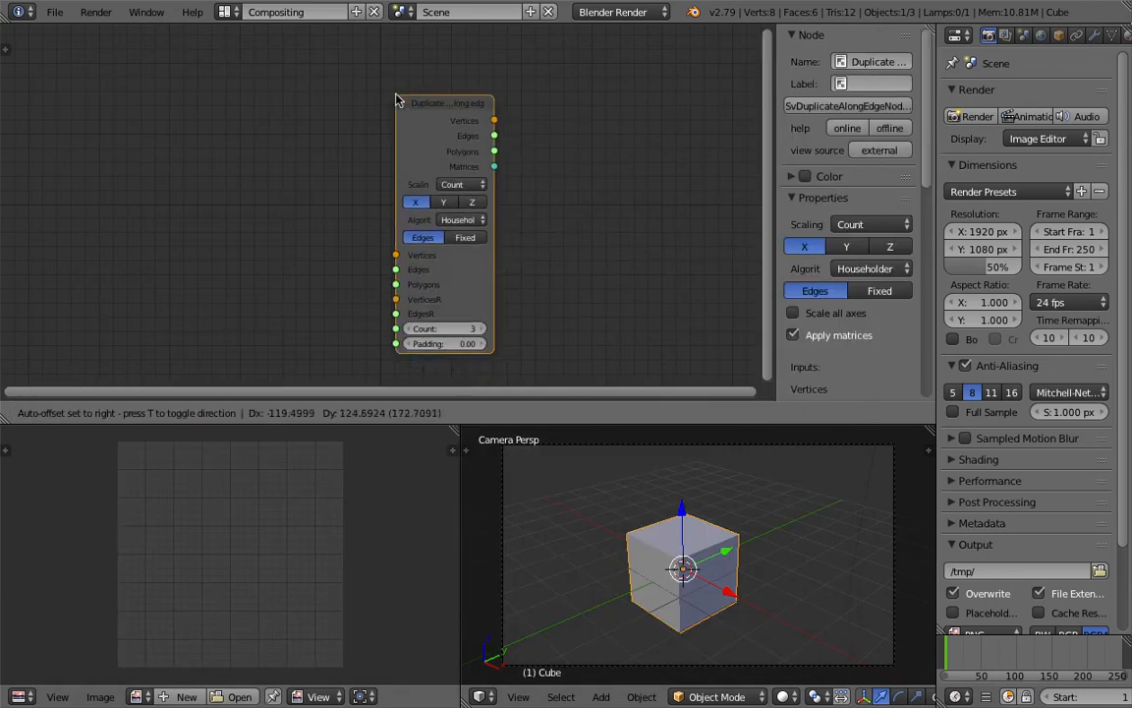
pyautogui.click(403, 96)
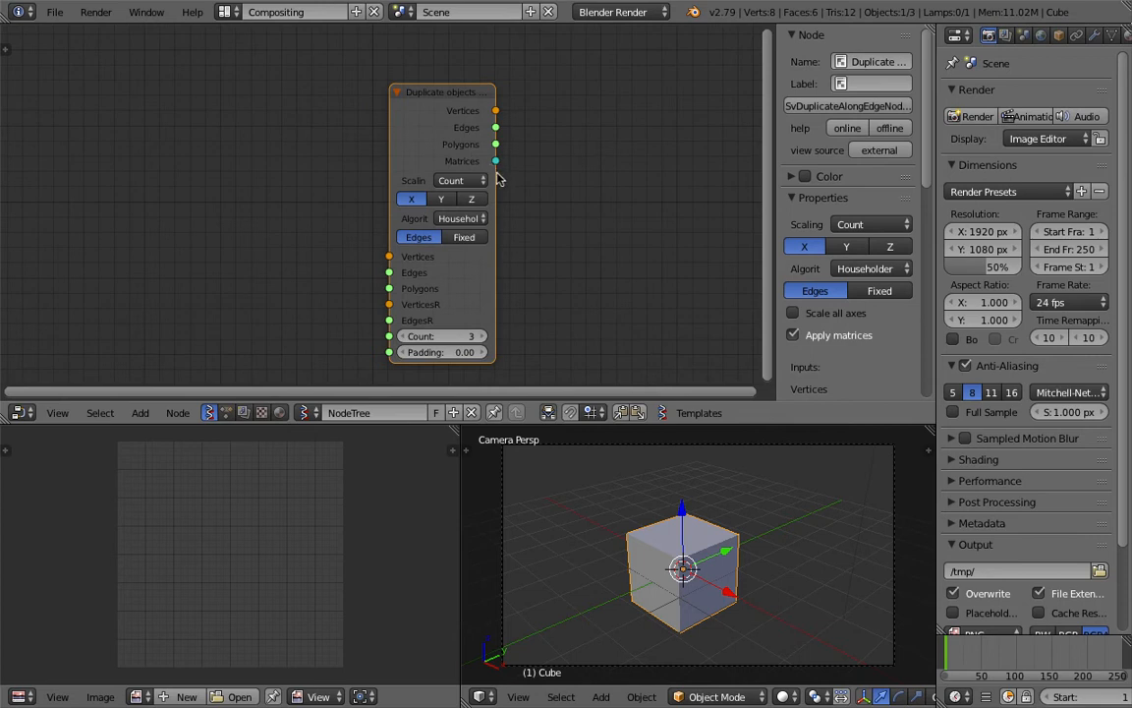
# Widen the Duplicate objects along edge node and cancel the blender.app verification dialog.
pyautogui.moveTo(496, 177); pyautogui.dragTo(584, 177)
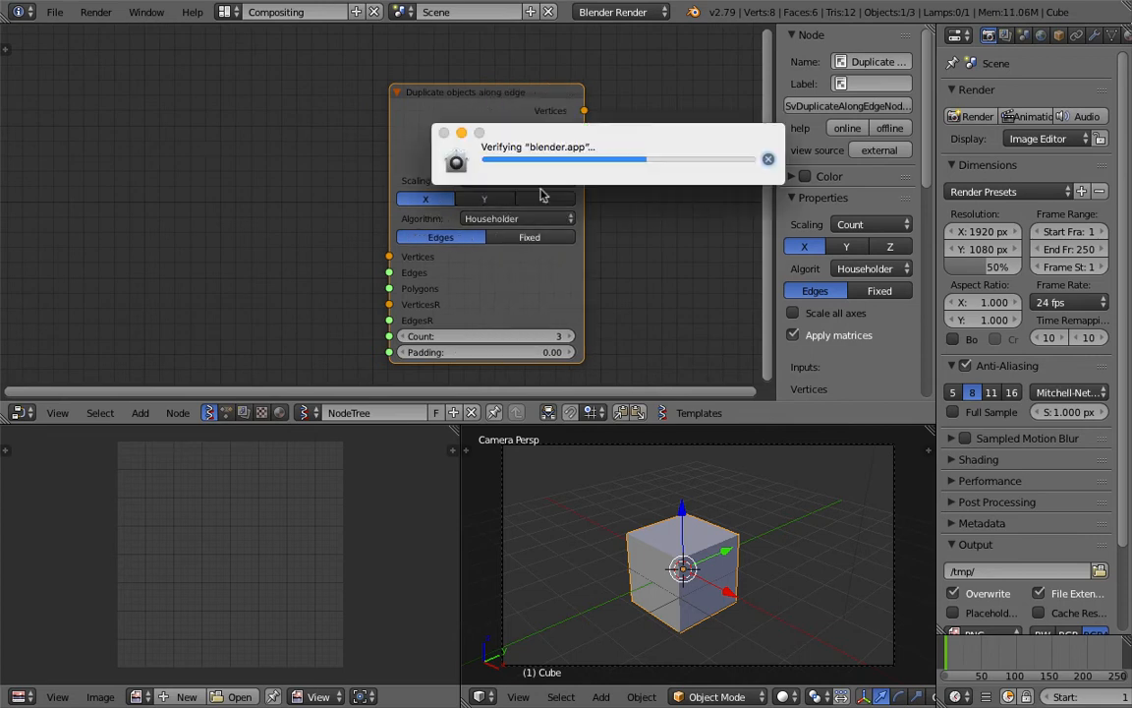
pyautogui.click(518, 218)
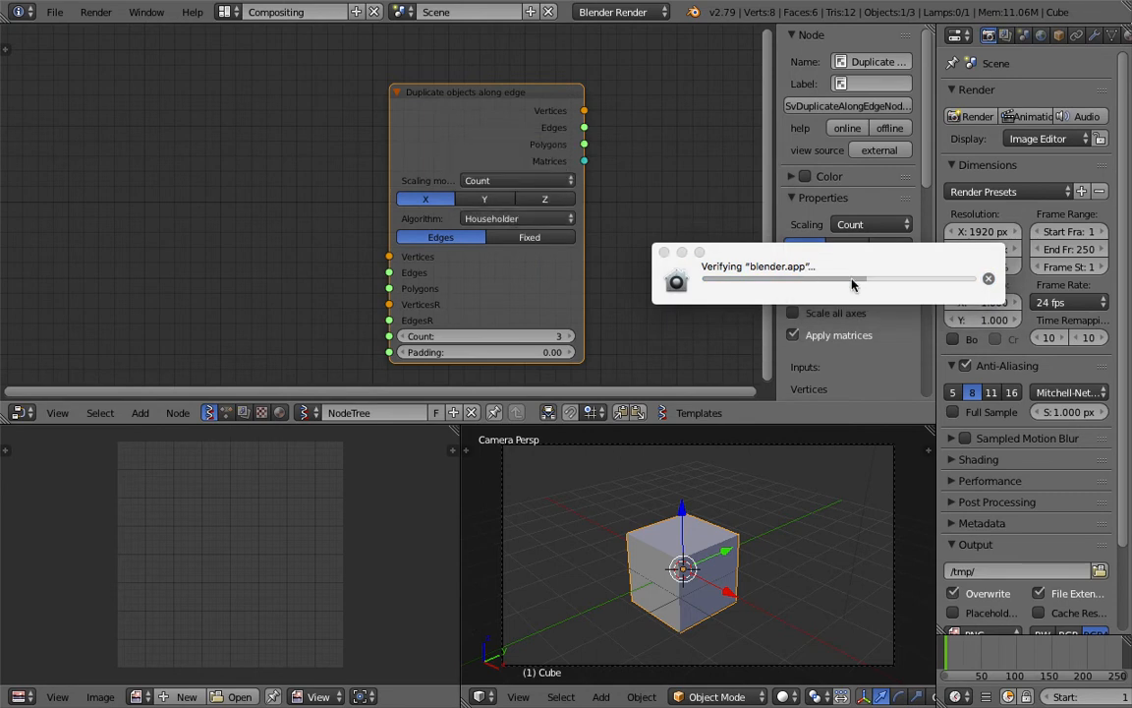
pyautogui.click(989, 279)
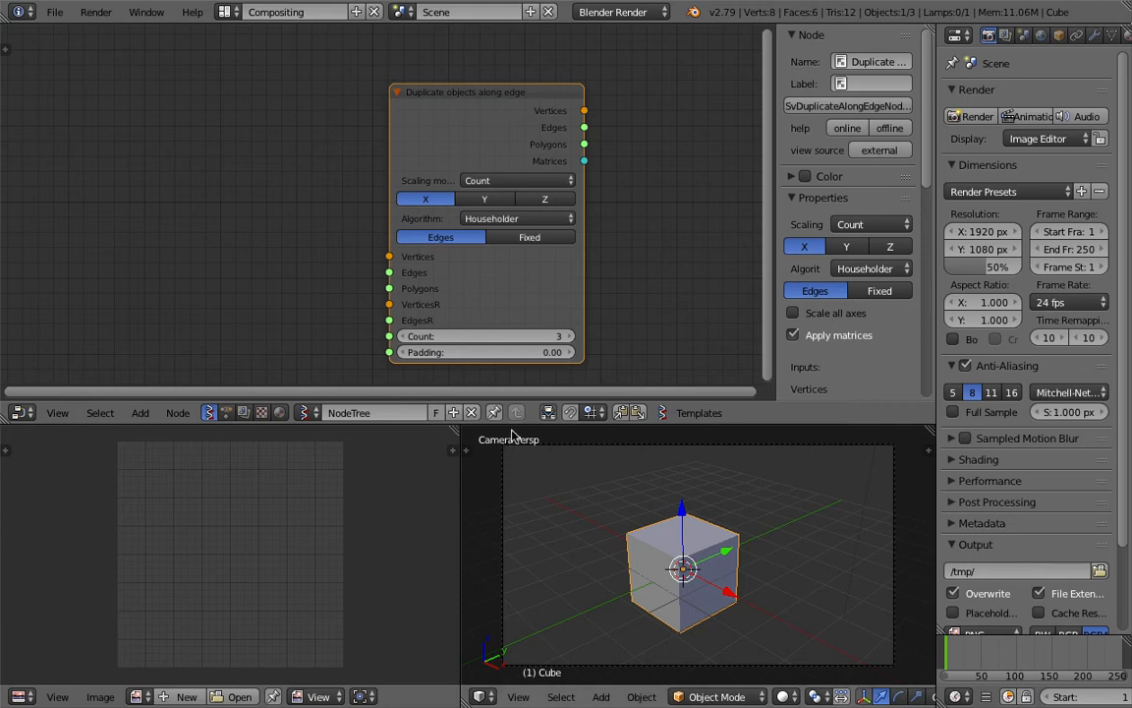
# Delete all default objects from the 3D scene.
pyautogui.moveTo(652, 543); pyautogui.dragTo(712, 509, button='middle')
pyautogui.press('a')
pyautogui.press('x')
pyautogui.click(710, 505)
# Merge the image editor area into the 3D view so it spans the full width beneath the node editor.
pyautogui.moveTo(455, 439); pyautogui.dragTo(374, 487)
pyautogui.moveTo(373, 486); pyautogui.dragTo(475, 532, button='middle')
pyautogui.moveTo(428, 576); pyautogui.dragTo(547, 435, button='middle')
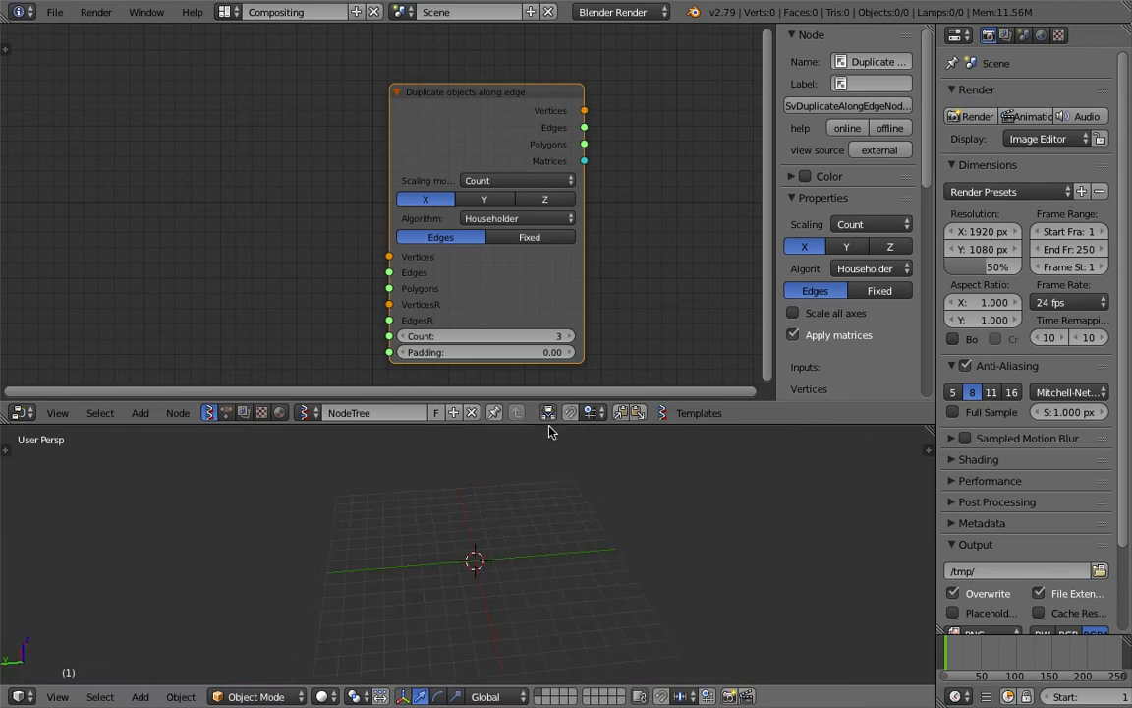
# Make the 3D view taller and draw a freehand grease pencil spiral of about two turns around the origin.
pyautogui.moveTo(548, 430); pyautogui.dragTo(545, 310)
pyautogui.moveTo(492, 442); pyautogui.dragTo(468, 551, button='middle')
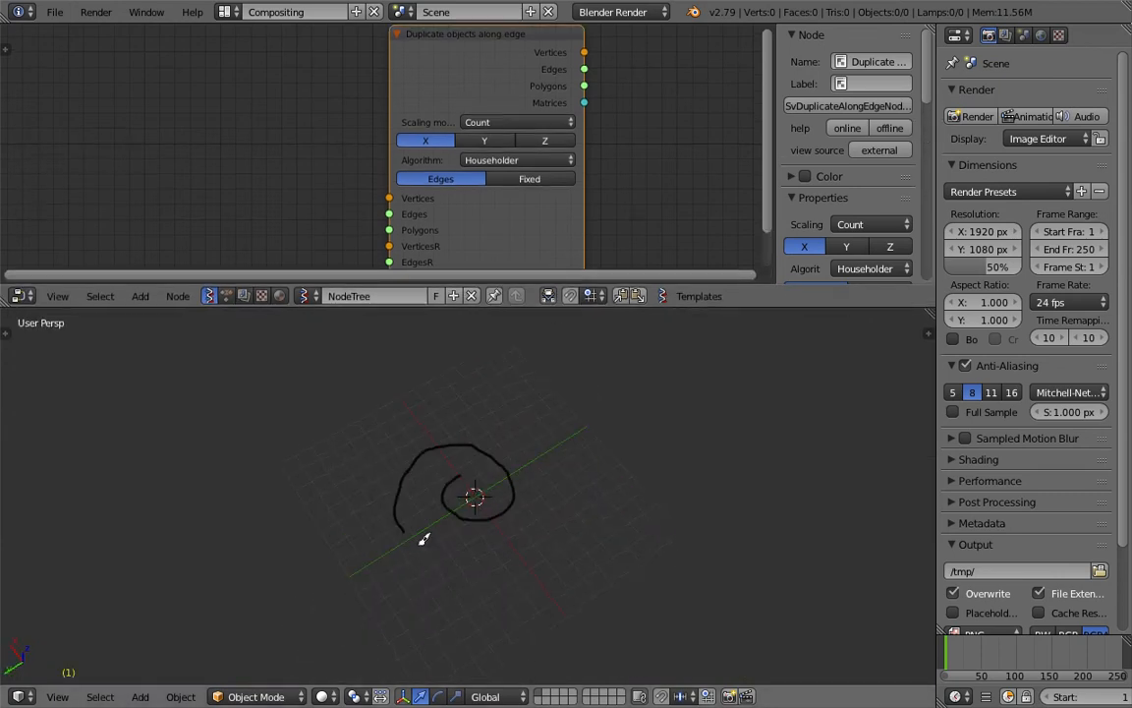
pyautogui.moveTo(316, 531); pyautogui.dragTo(410, 550, button='middle')
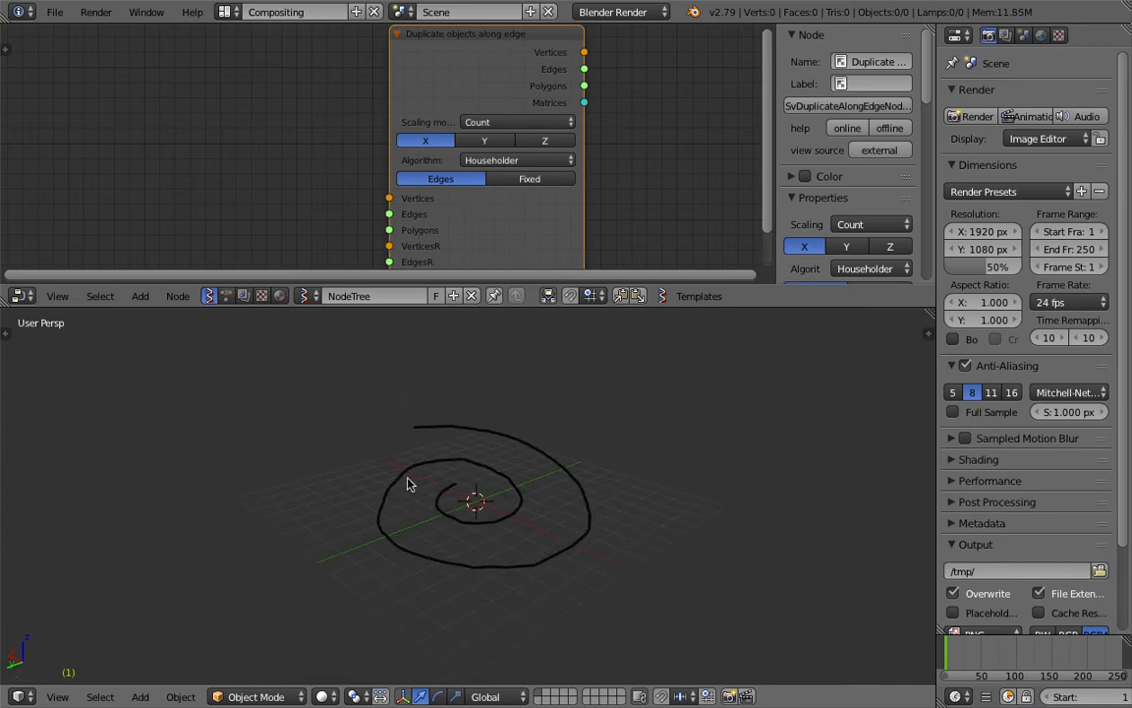
# Enlarge the node editor again, hide its properties sidebar and leave free space beside the Duplicate objects along edge node.
pyautogui.moveTo(347, 308); pyautogui.dragTo(349, 410)
pyautogui.press('Home')
pyautogui.moveTo(774, 164); pyautogui.dragTo(940, 168)
pyautogui.moveTo(502, 235); pyautogui.dragTo(474, 240, button='middle')
pyautogui.scroll(1, 478, 232)
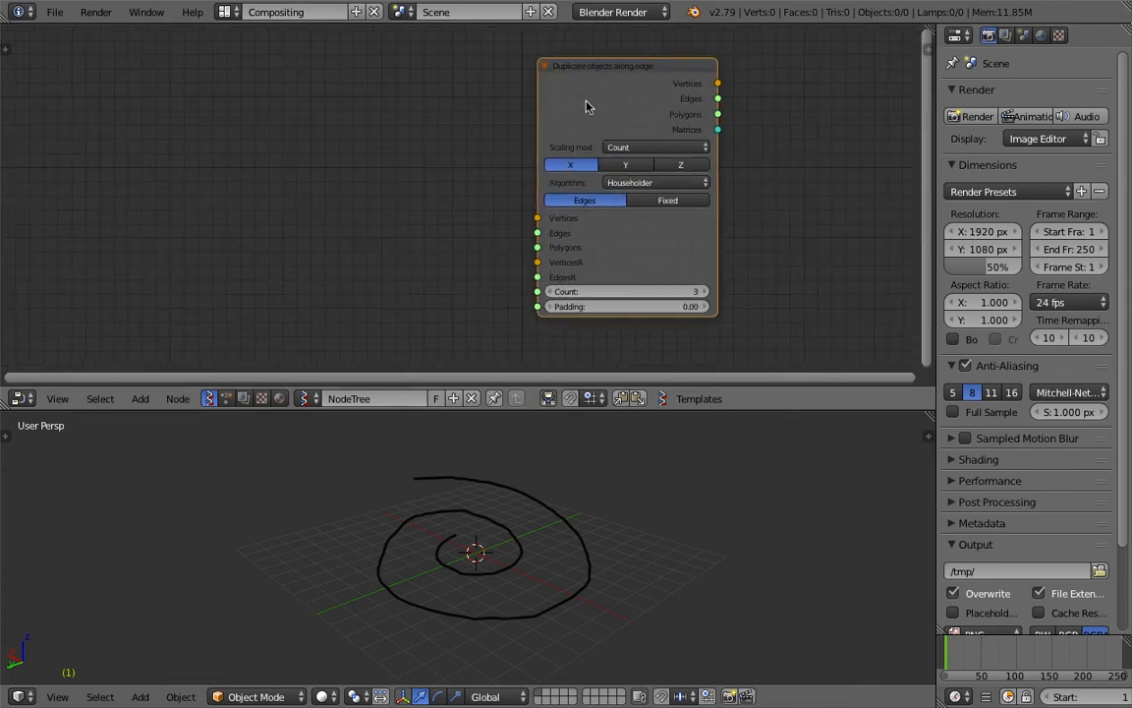
pyautogui.moveTo(586, 103); pyautogui.dragTo(598, 91, button='middle')
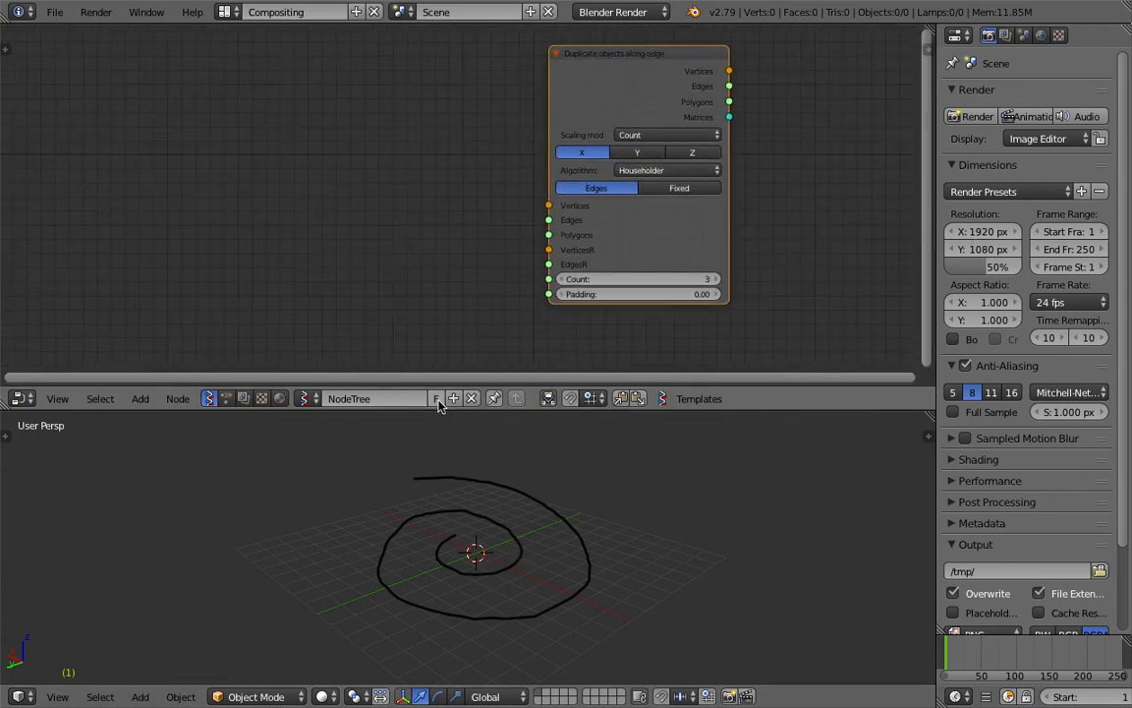
# Search the Sverchok nodes for "gp" and insert the grease pencil setup node macro.
pyautogui.hotkey('shift', 'a')
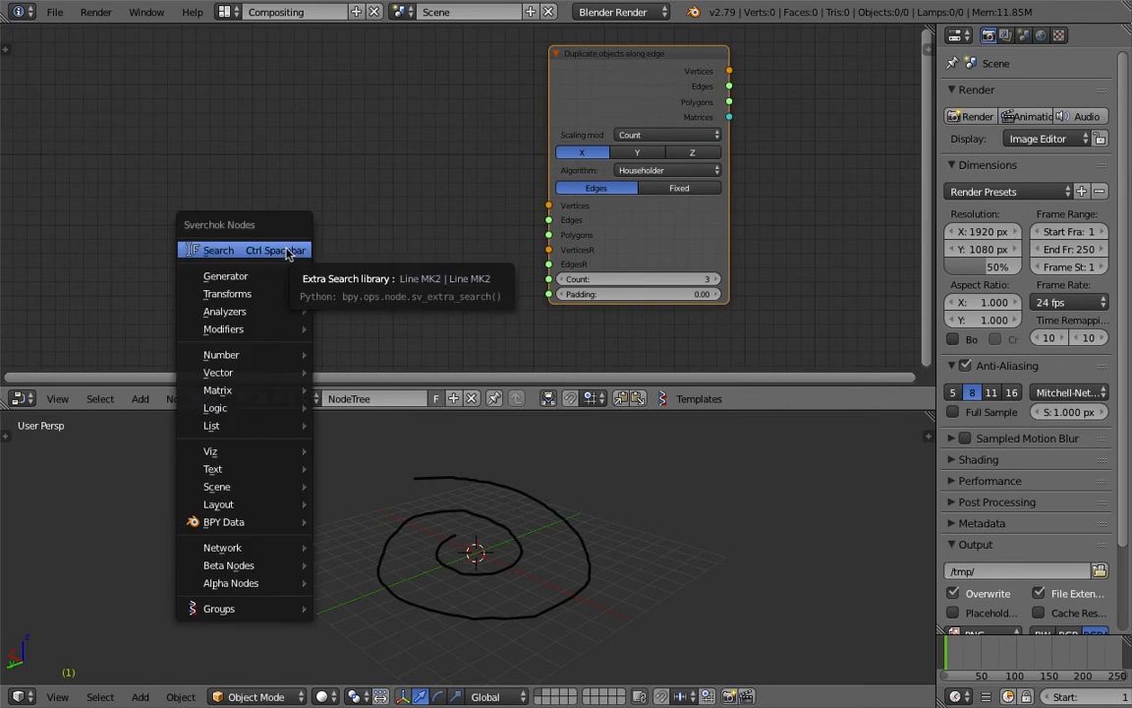
pyautogui.press('Escape')
pyautogui.hotkey('alt', 'space')
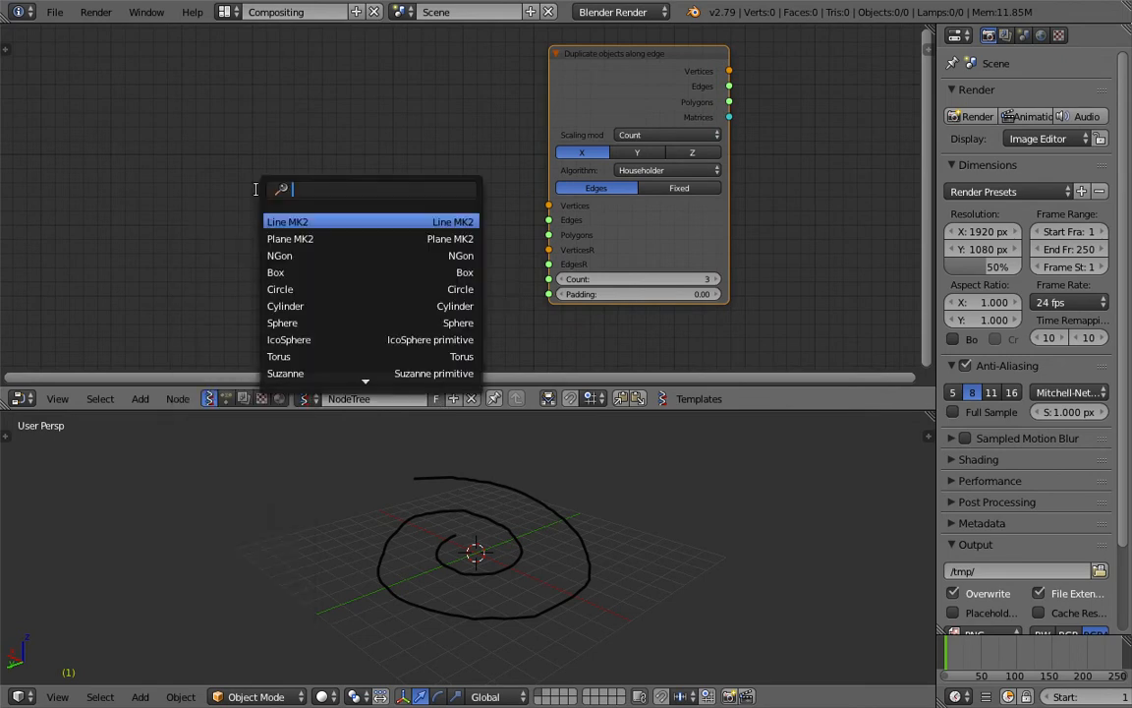
pyautogui.write('gp')
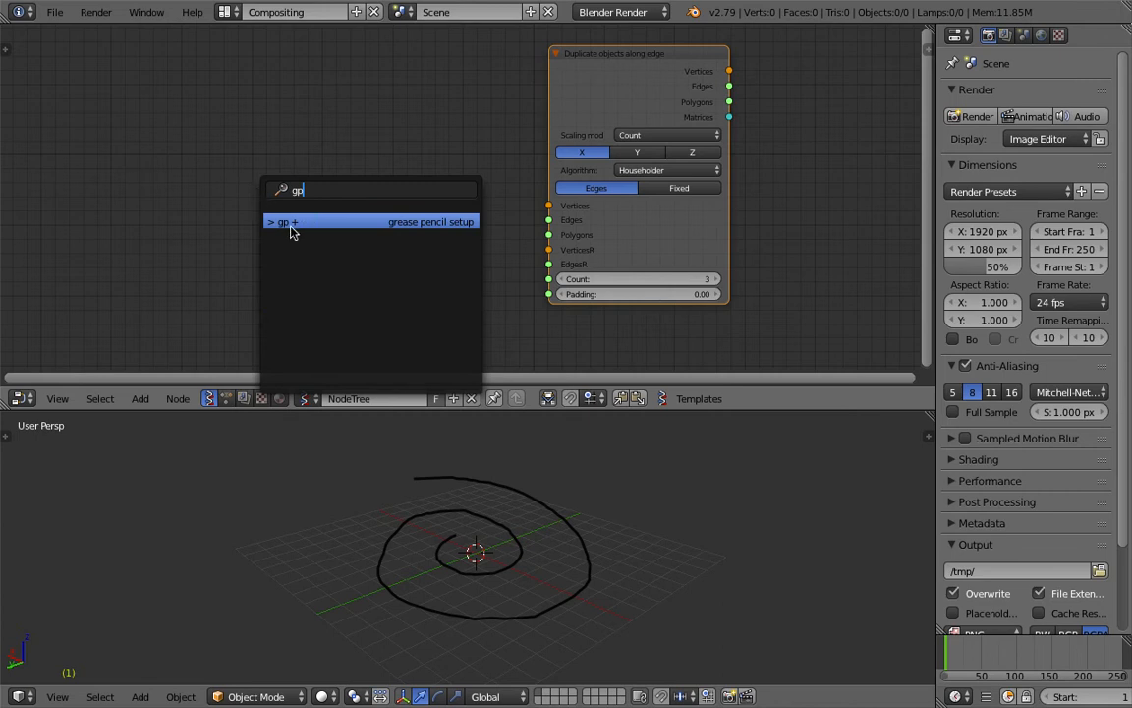
pyautogui.click(275, 229)
pyautogui.scroll(-9, 306, 221)
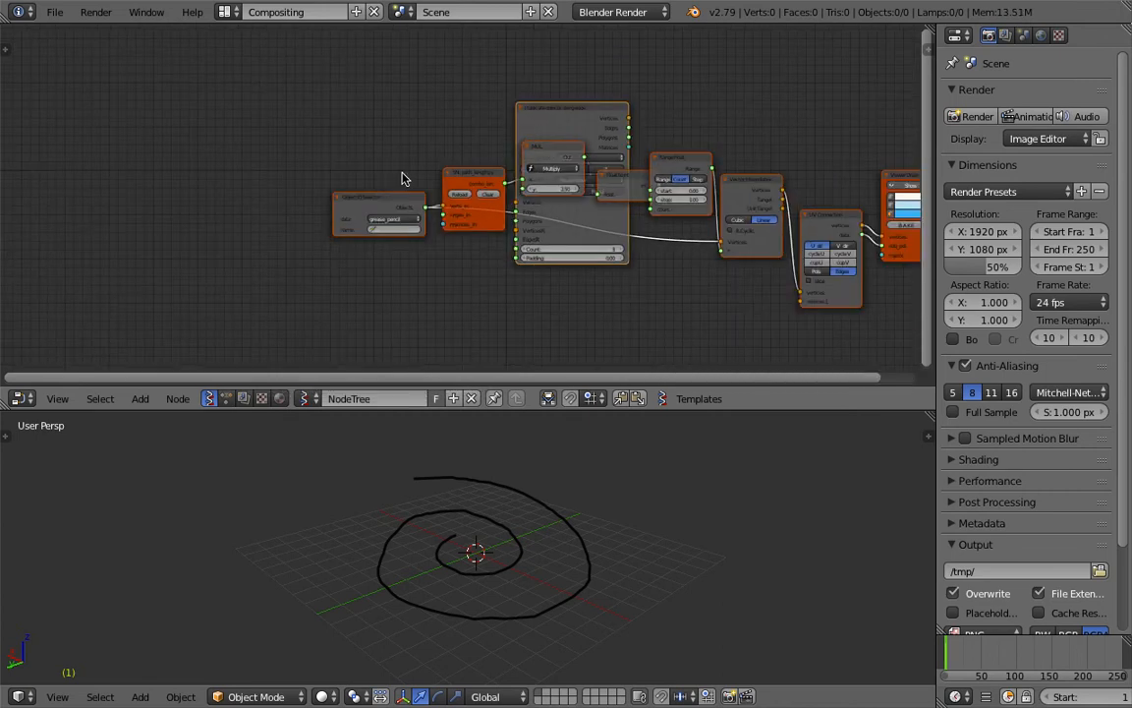
# Place the grease pencil setup nodes and move the Duplicate objects along edge node to the far end of the chain.
pyautogui.press('g')
pyautogui.click(281, 148)
pyautogui.moveTo(398, 144); pyautogui.dragTo(778, 106)
pyautogui.scroll(2, 639, 147)
pyautogui.moveTo(586, 164); pyautogui.dragTo(512, 149, button='middle')
# Save the file as sv_gp_dupli_001.blend in the Desktop folder.
pyautogui.hotkey('ctrl', 's')
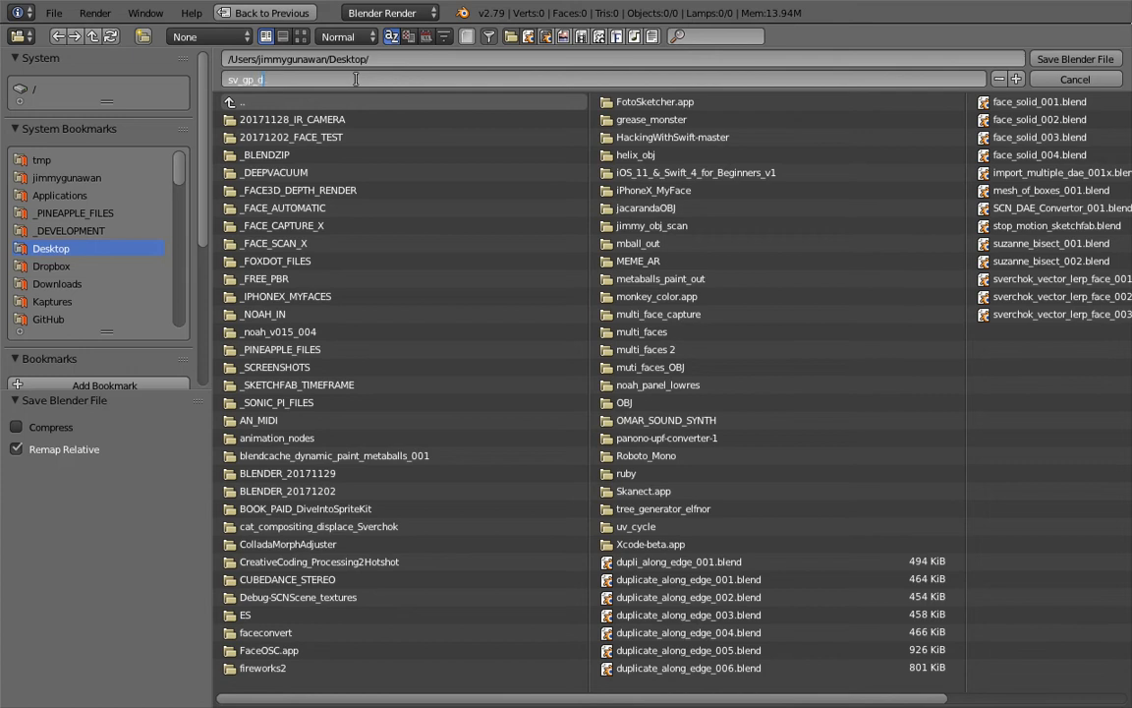
pyautogui.click(356, 79)
pyautogui.write('sv_gp_dupli_001')
pyautogui.press('Return')
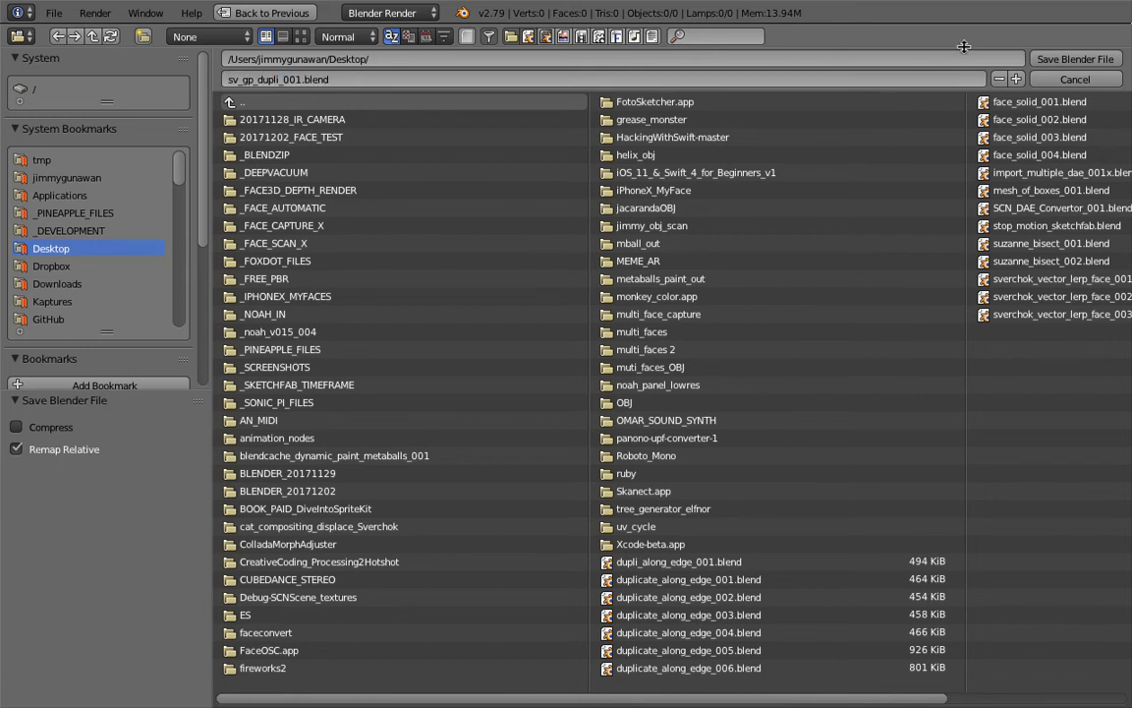
pyautogui.click(1100, 65)
# Set the Object ID Selector to the GPencil data, layer GP_Layer, using the active frame.
pyautogui.scroll(2, 325, 261)
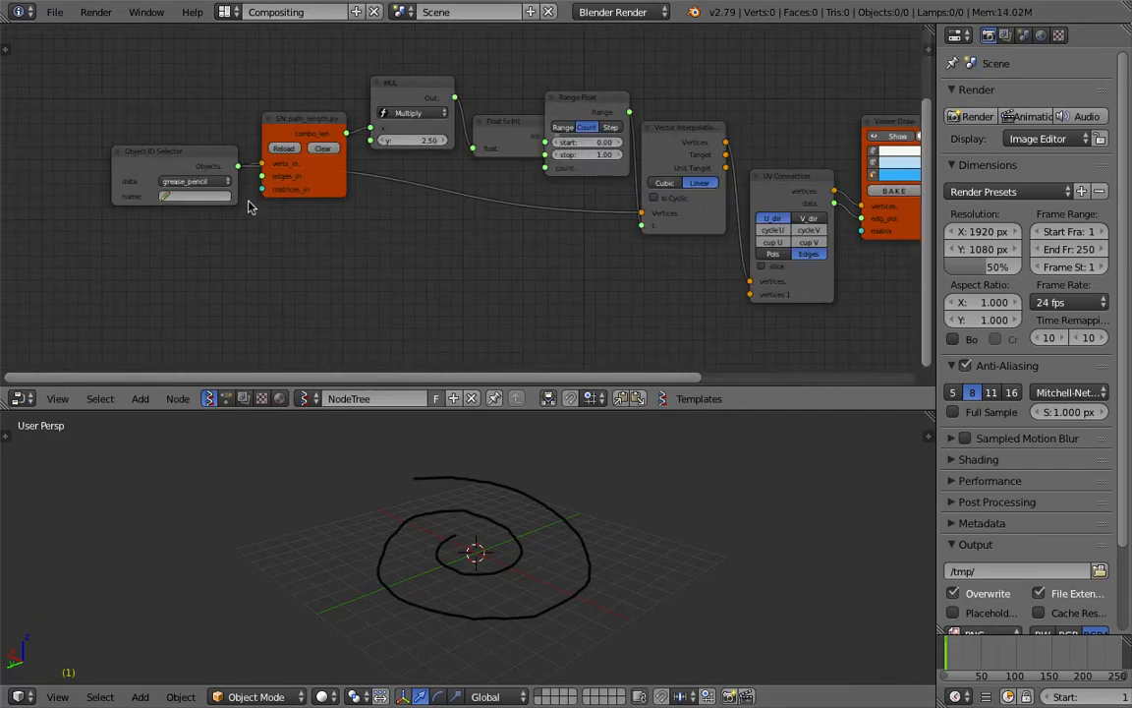
pyautogui.click(212, 195)
pyautogui.click(207, 216)
pyautogui.click(179, 212)
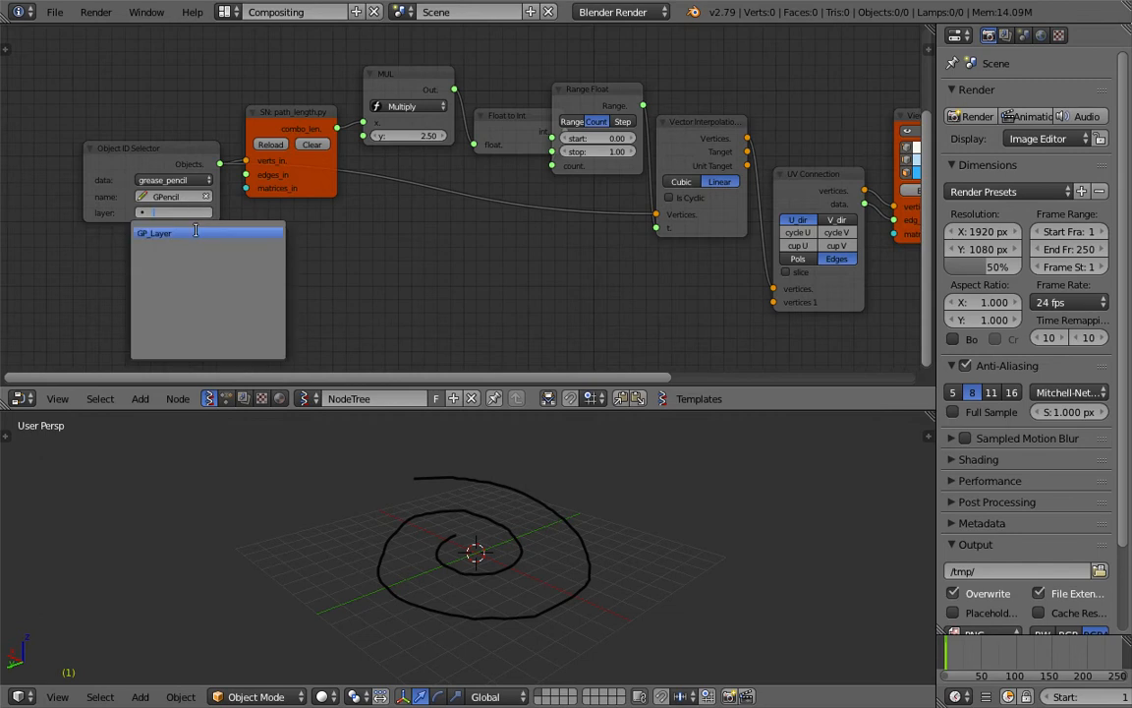
pyautogui.click(206, 230)
pyautogui.click(177, 230)
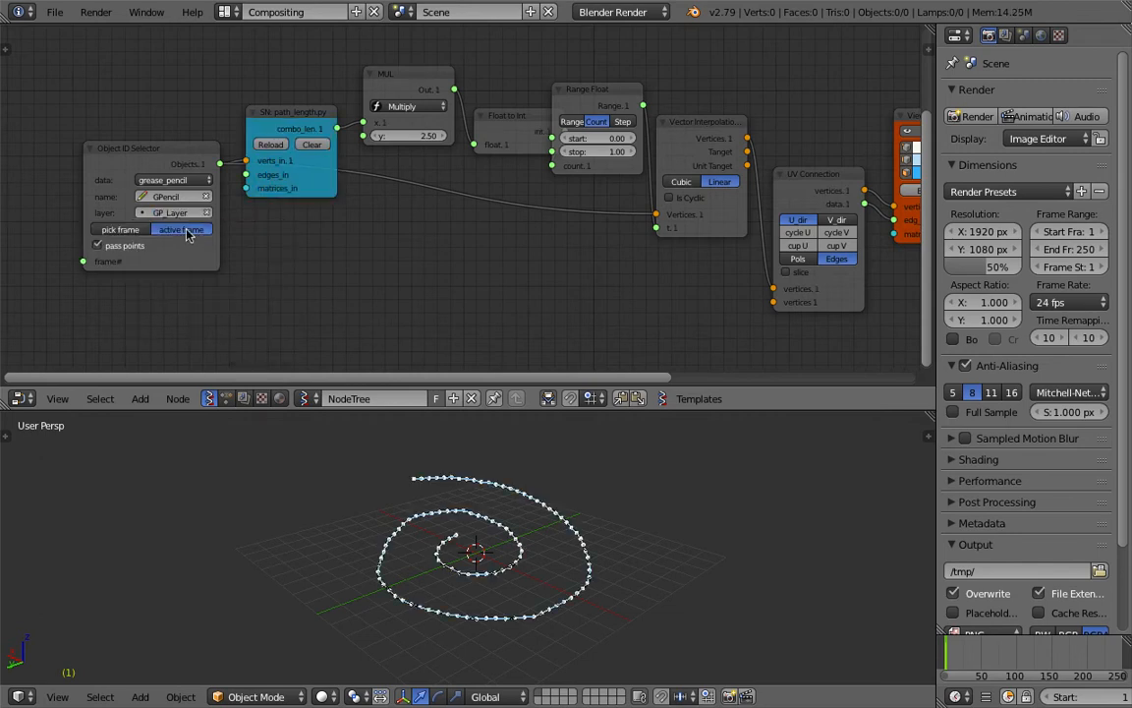
# Set the Multiply node's y value to 2.11.
pyautogui.moveTo(339, 224)
pyautogui.mouseDown(button='middle')
pyautogui.moveTo(308, 214)
pyautogui.moveTo(285, 232)
pyautogui.mouseUp(button='middle')
pyautogui.moveTo(287, 160); pyautogui.dragTo(248, 160)
pyautogui.scroll(5, 479, 553)
pyautogui.scroll(-4, 531, 563)
# Rearrange the end nodes and link UV Connection's vertices and data outputs to the Duplicate node's VerticesR and EdgesR inputs.
pyautogui.moveTo(600, 256); pyautogui.dragTo(418, 221, button='middle')
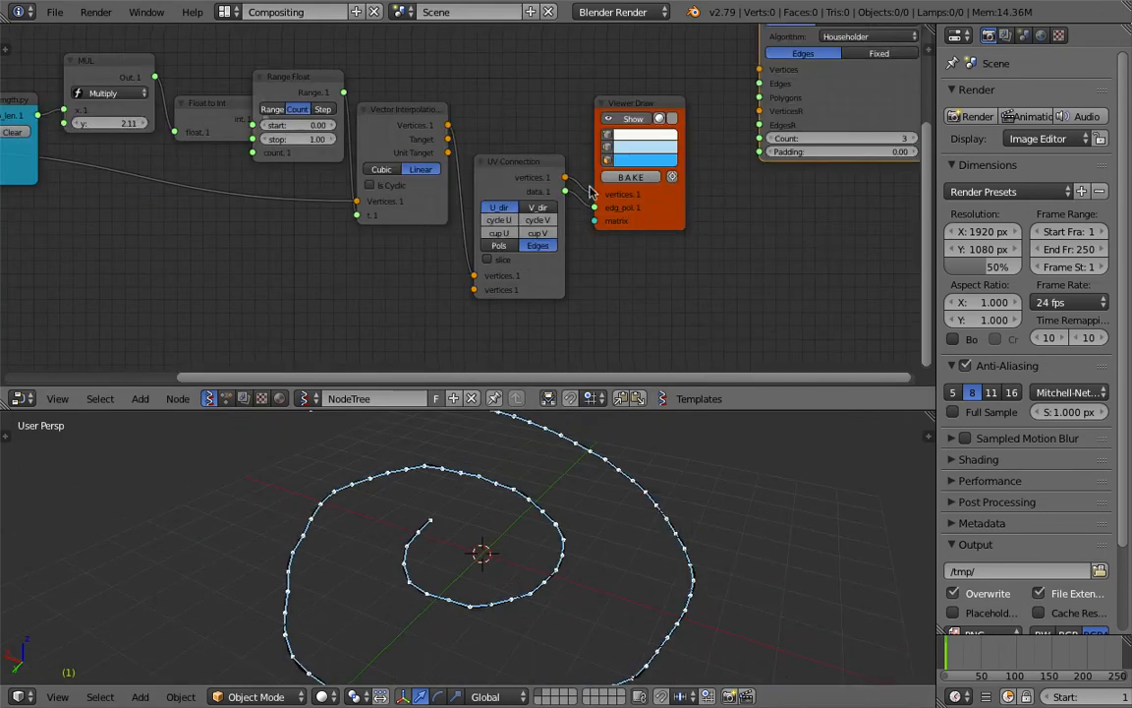
pyautogui.scroll(-3, 593, 193)
pyautogui.moveTo(744, 153); pyautogui.dragTo(661, 231, button='middle')
pyautogui.moveTo(723, 205); pyautogui.dragTo(722, 186)
pyautogui.moveTo(542, 202); pyautogui.dragTo(540, 112)
pyautogui.scroll(4, 481, 216)
pyautogui.moveTo(495, 275)
pyautogui.mouseDown(button='middle')
pyautogui.moveTo(490, 181)
pyautogui.moveTo(417, 248)
pyautogui.mouseUp(button='middle')
pyautogui.moveTo(410, 250); pyautogui.dragTo(447, 248)
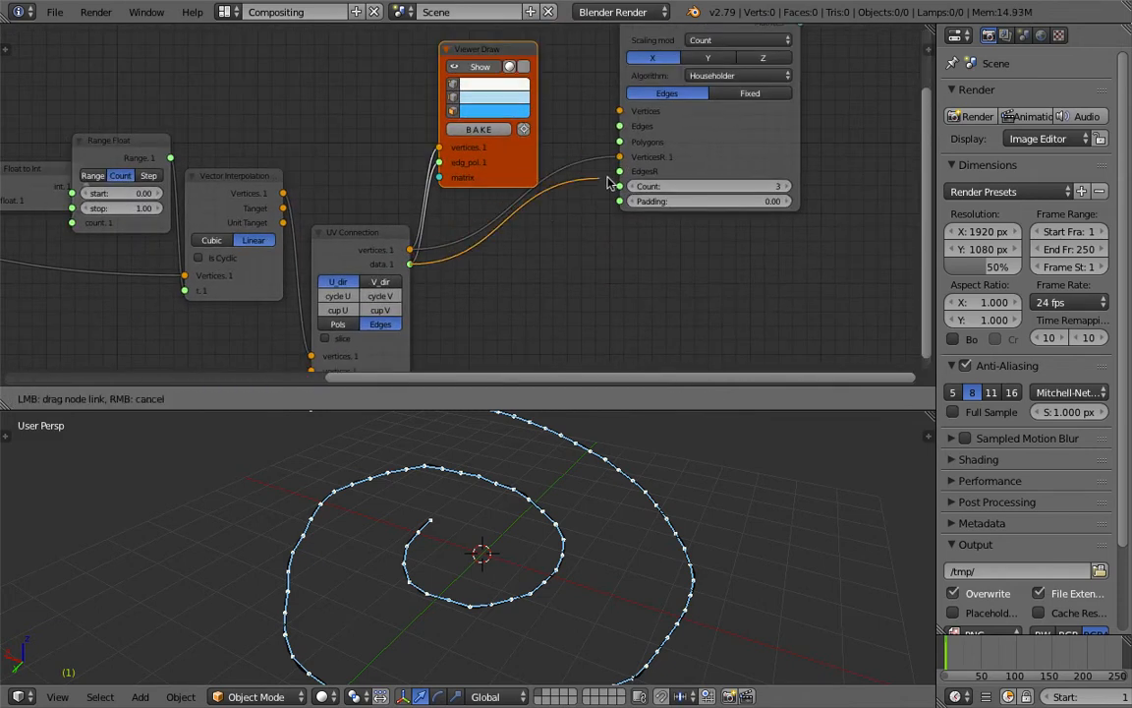
pyautogui.moveTo(610, 182); pyautogui.dragTo(619, 171)
# Delete the Viewer Draw node attached to the UV Connection node.
pyautogui.press('KP_Decimal')
pyautogui.moveTo(440, 118); pyautogui.dragTo(464, 112)
pyautogui.moveTo(605, 142); pyautogui.dragTo(571, 120, button='middle')
pyautogui.hotkey('shift', 'a')
pyautogui.click(651, 119)
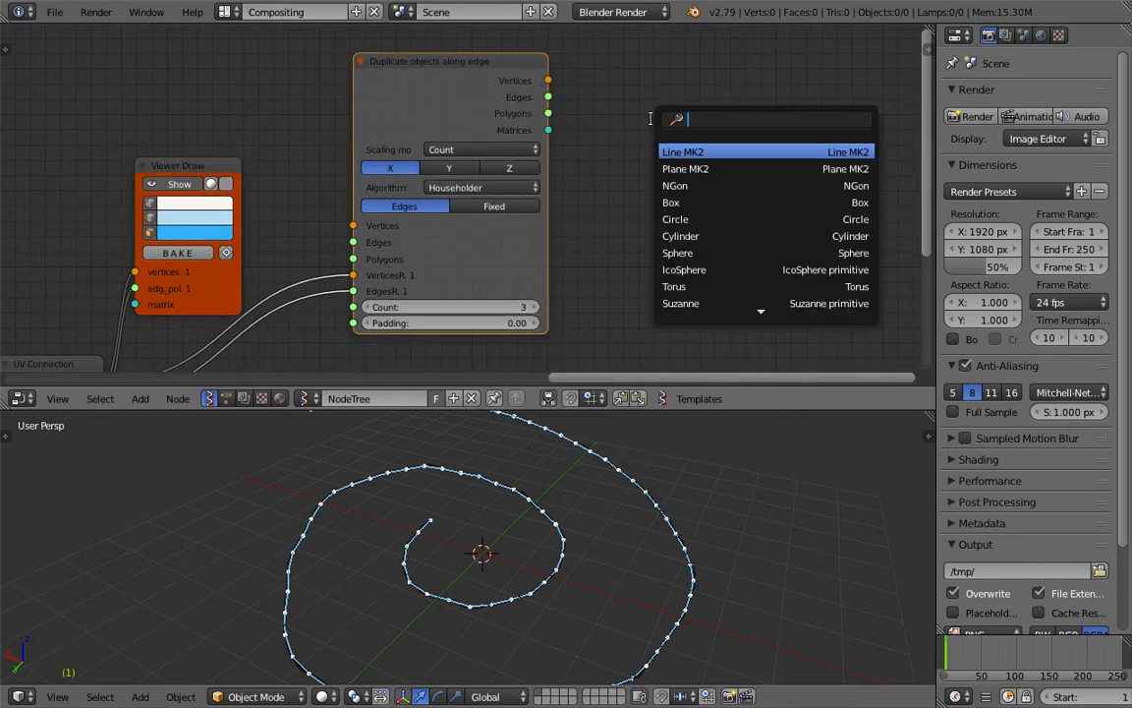
pyautogui.click(180, 167)
pyautogui.click(181, 167)
pyautogui.press('x')
# Connect a new Viewer Draw to the Duplicate objects along edge node, space the two nodes apart and save the file.
pyautogui.click(478, 70)
pyautogui.rightClick(430, 67)
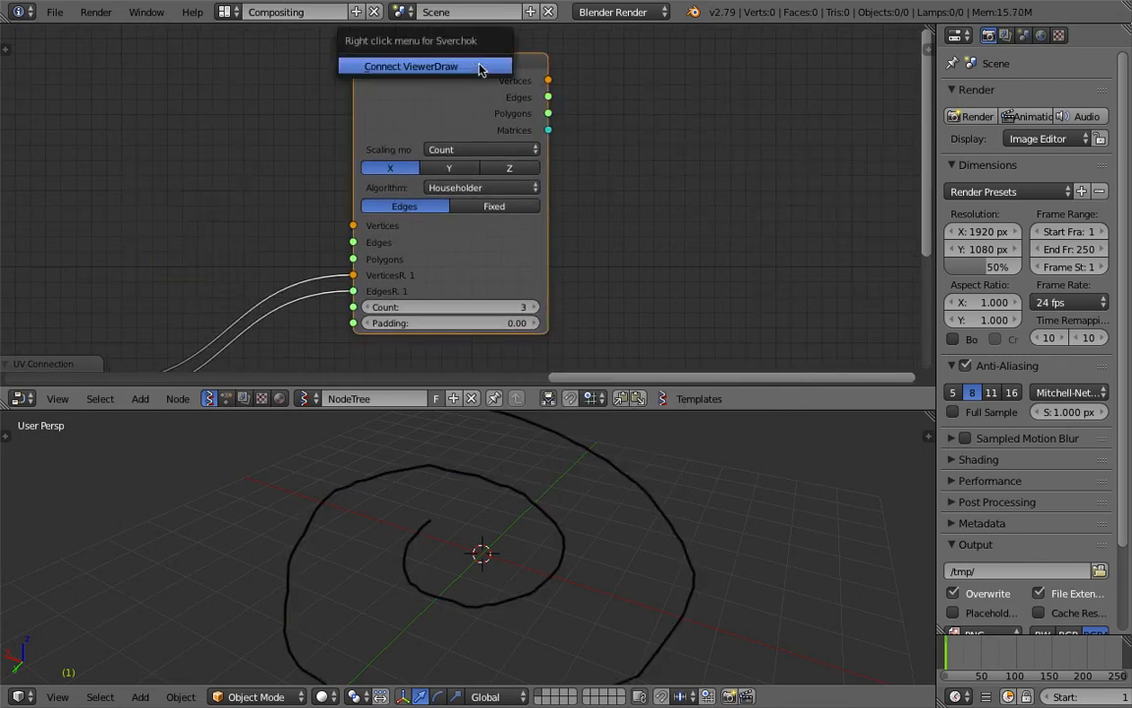
pyautogui.click(396, 66)
pyautogui.moveTo(548, 69); pyautogui.dragTo(729, 82)
pyautogui.moveTo(399, 164); pyautogui.dragTo(560, 164, button='middle')
pyautogui.hotkey('ctrl', 's')
pyautogui.click(533, 169)
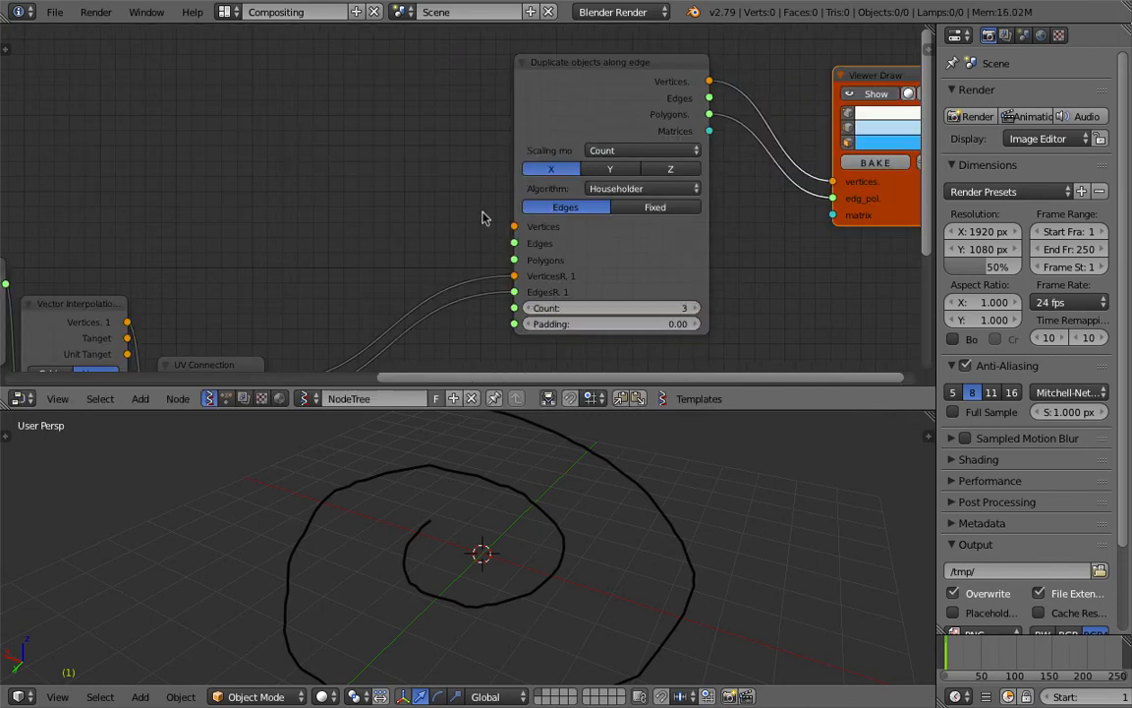
# Add a Cylinder node before the Duplicate node and set its vertices to 12.
pyautogui.hotkey('shift', 'a')
pyautogui.click(333, 122)
pyautogui.write('cy')
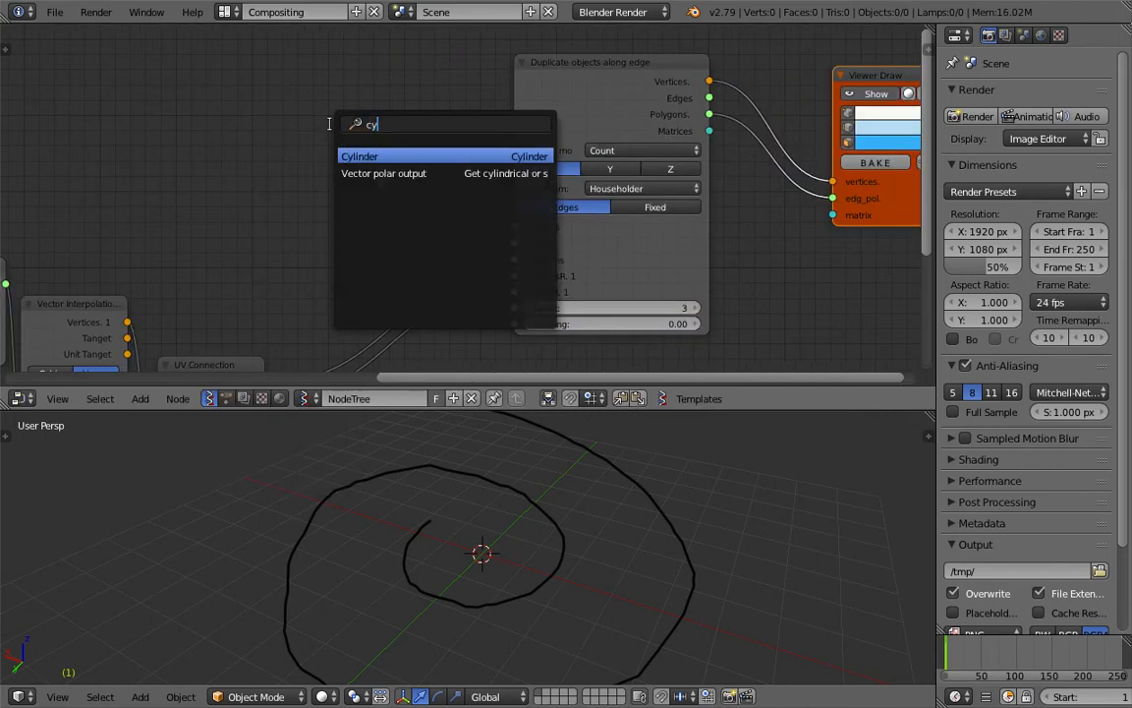
pyautogui.press('Return')
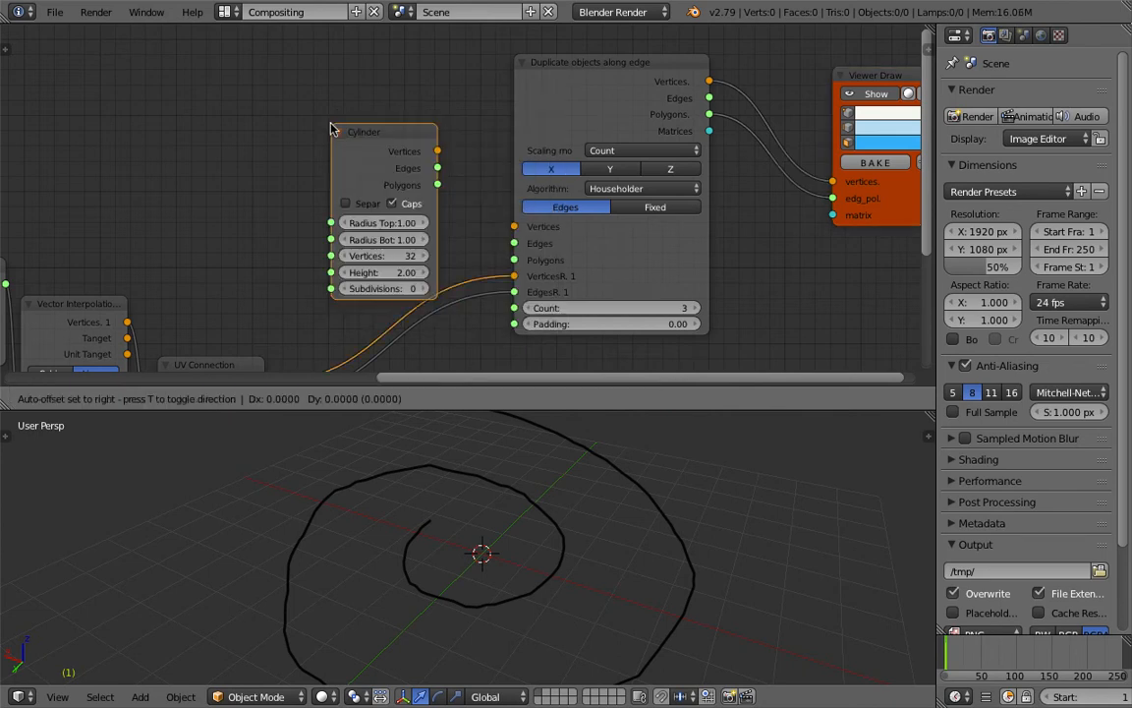
pyautogui.click(242, 100)
pyautogui.write('12')
pyautogui.press('Return')
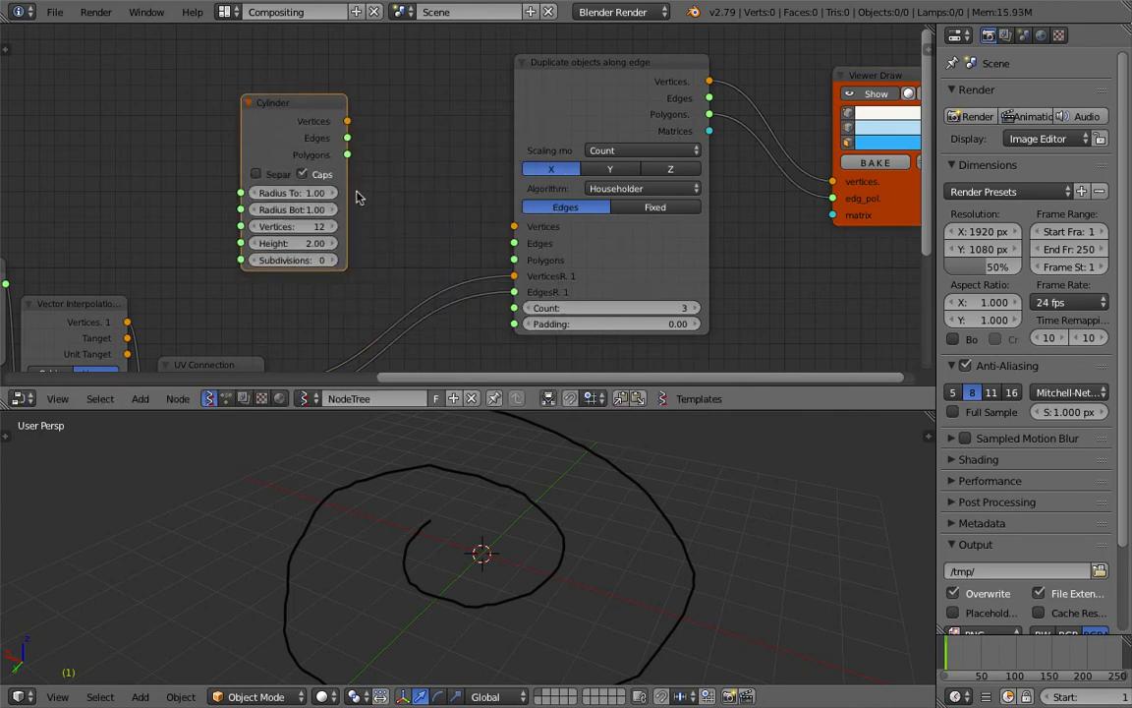
# Widen the Cylinder node, link its Vertices and Polygons outputs to the matching Duplicate node inputs, and reposition it.
pyautogui.moveTo(348, 185); pyautogui.dragTo(378, 185)
pyautogui.moveTo(379, 121); pyautogui.dragTo(514, 227)
pyautogui.moveTo(379, 155); pyautogui.dragTo(521, 259)
pyautogui.moveTo(339, 100); pyautogui.dragTo(378, 71)
# Try the Y axis on the Duplicate objects along edge node, set its axis to Z instead, and widen the node.
pyautogui.moveTo(546, 464); pyautogui.dragTo(477, 550, button='middle')
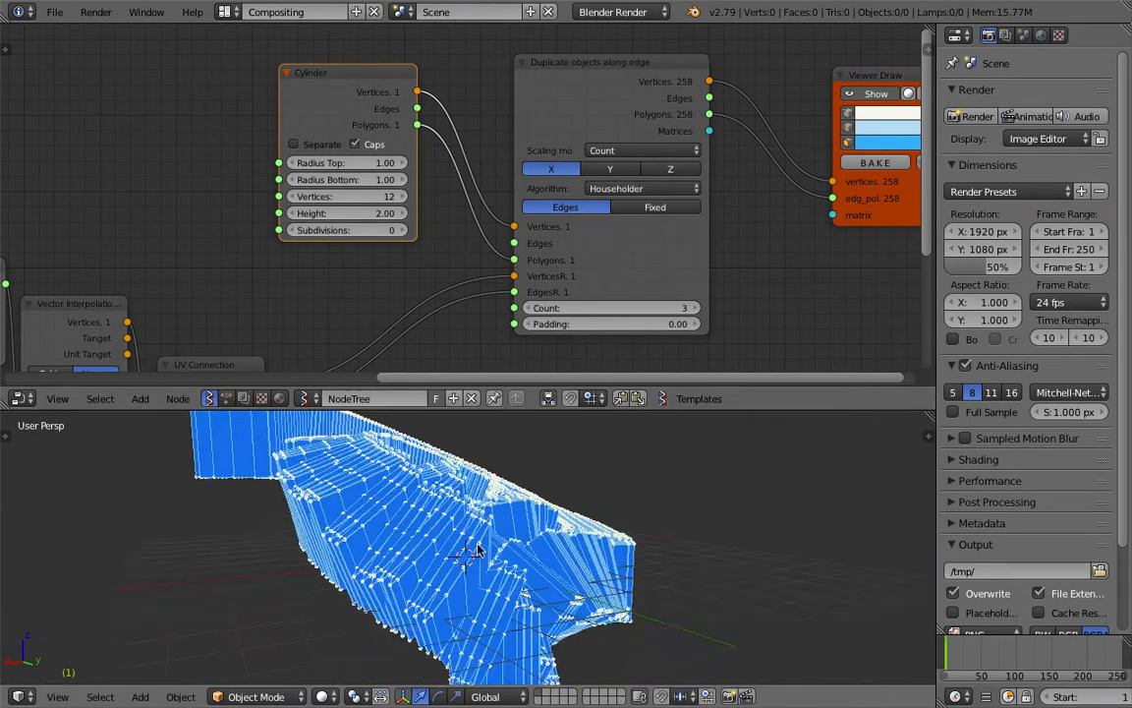
pyautogui.moveTo(587, 515); pyautogui.dragTo(322, 538, button='middle')
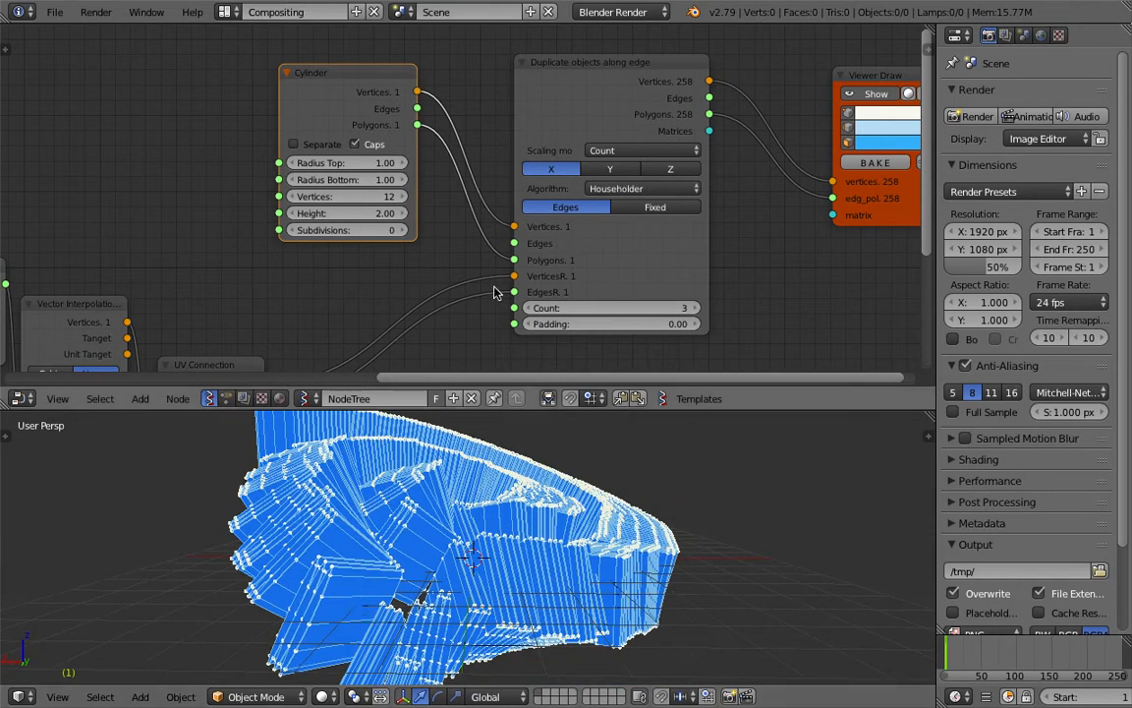
pyautogui.moveTo(489, 261); pyautogui.dragTo(455, 255, button='middle')
pyautogui.click(576, 165)
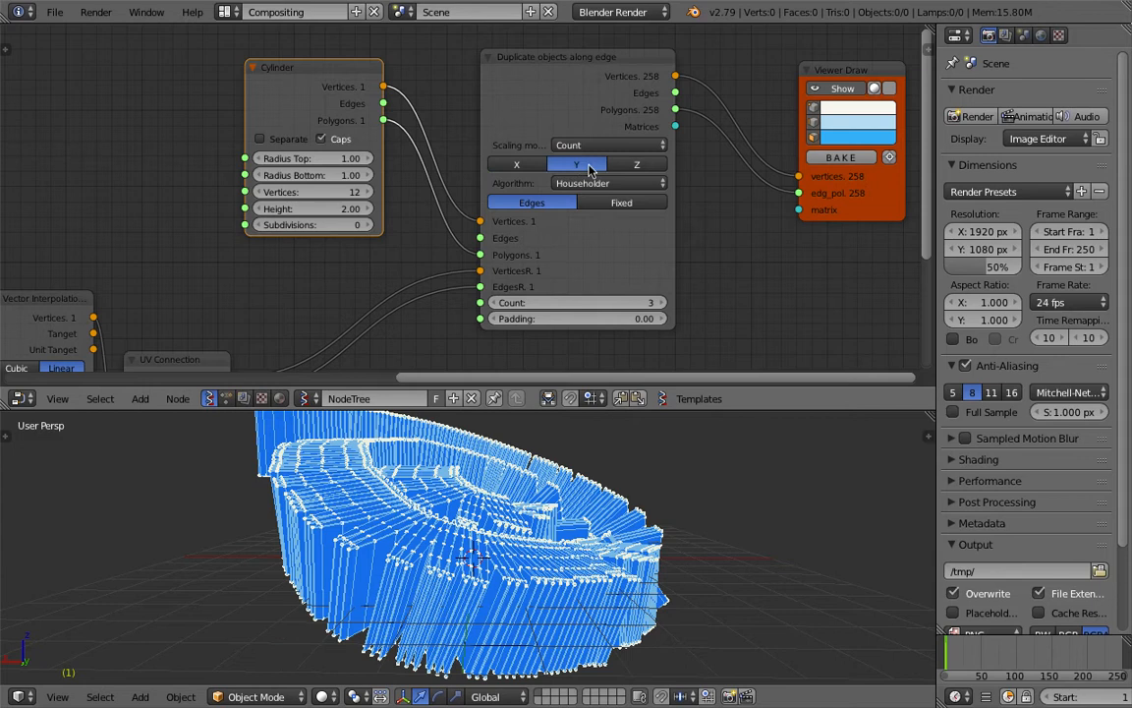
pyautogui.click(634, 166)
pyautogui.moveTo(513, 501); pyautogui.dragTo(472, 575, button='middle')
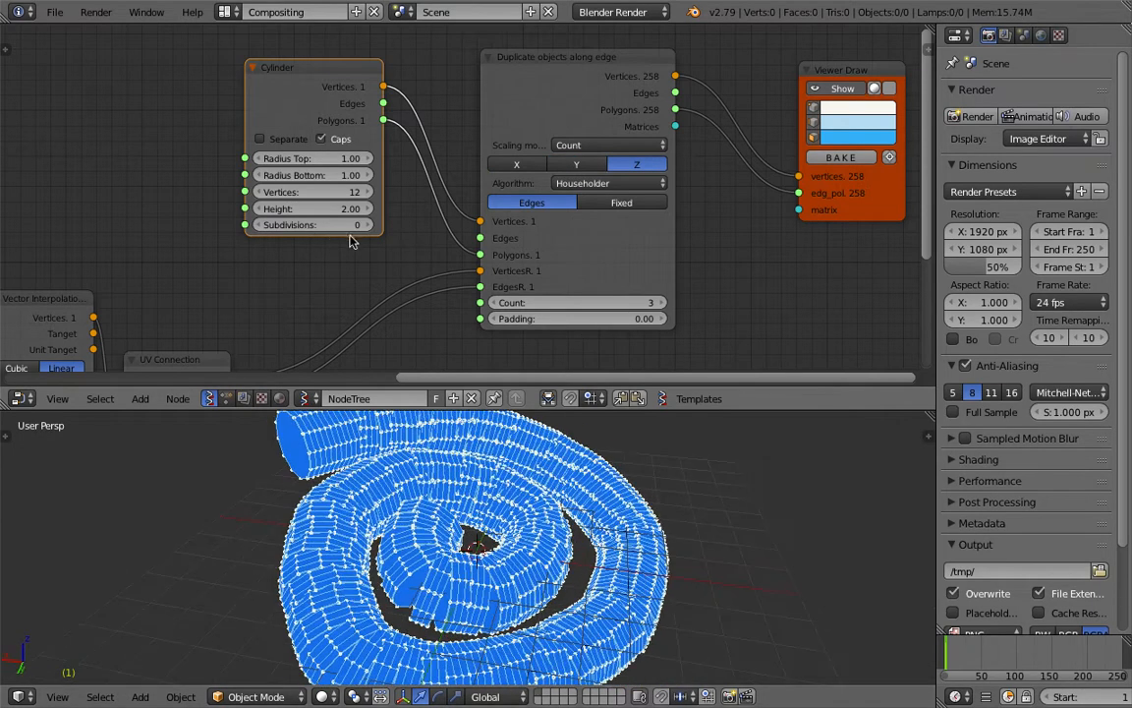
pyautogui.moveTo(445, 283); pyautogui.dragTo(425, 274, button='middle')
pyautogui.moveTo(654, 230); pyautogui.dragTo(705, 230)
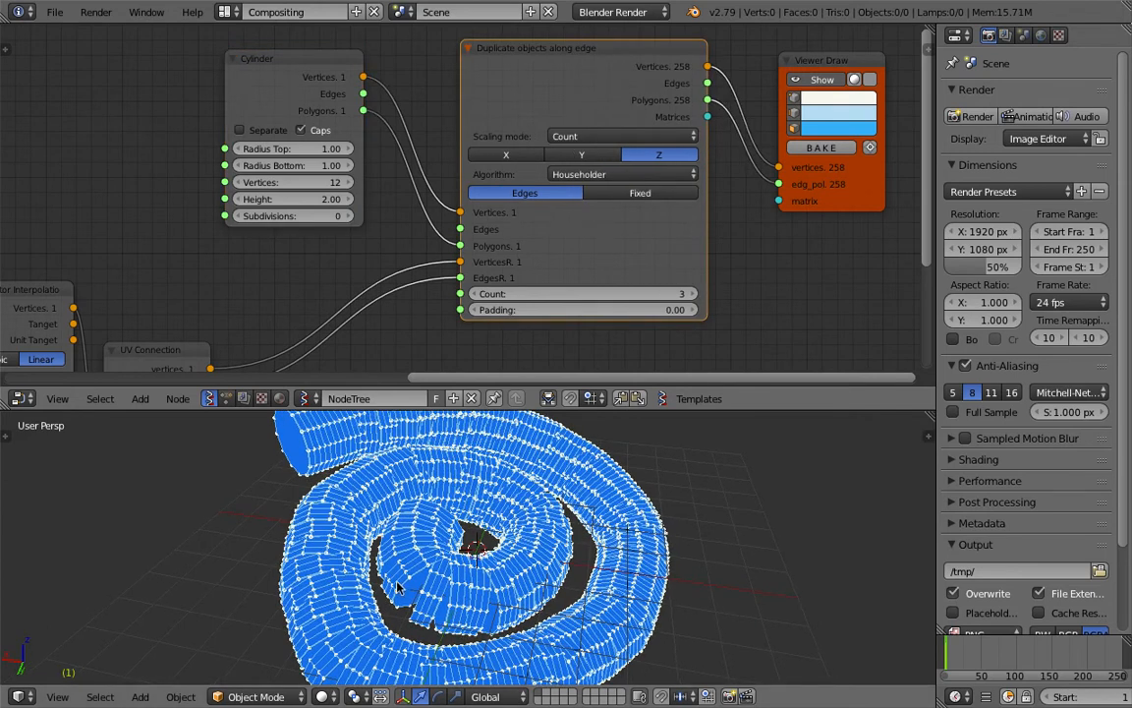
# Set the count on the Duplicate objects along edge node to 1.
pyautogui.moveTo(398, 588); pyautogui.dragTo(386, 521, button='middle')
pyautogui.click(274, 88)
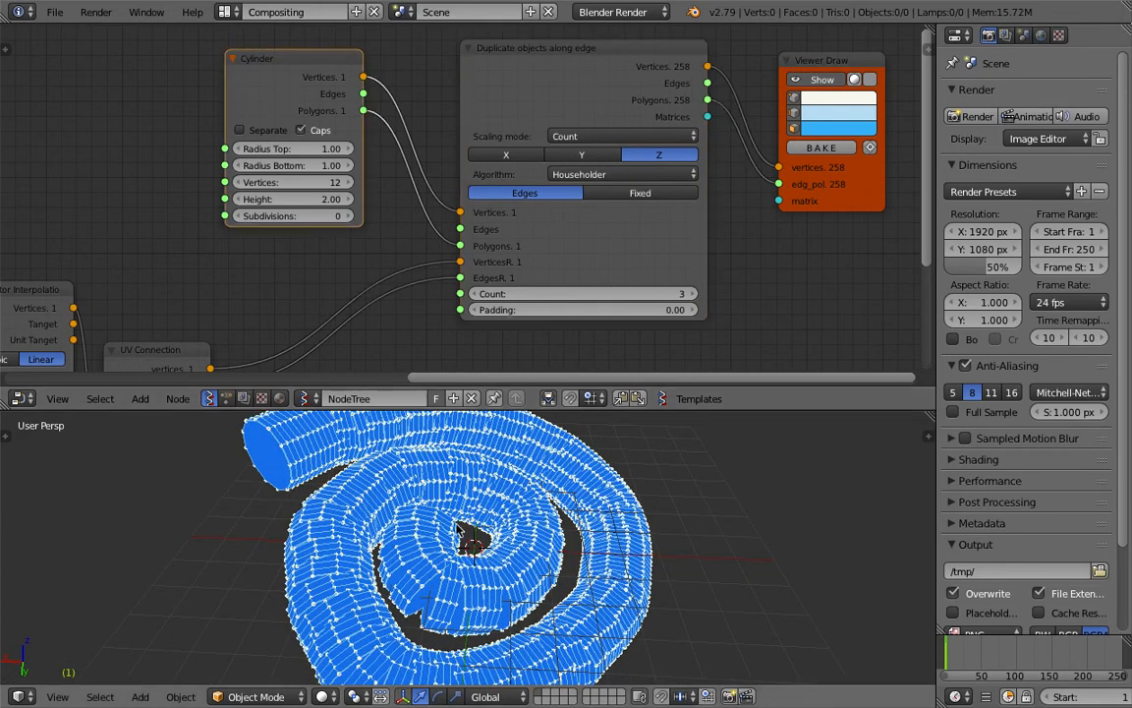
pyautogui.moveTo(402, 442); pyautogui.dragTo(388, 487, button='middle')
pyautogui.click(476, 294)
pyautogui.click(476, 294)
# Try 0.2 for the Cylinder node's top and bottom radii, and set both to 0.10 instead.
pyautogui.moveTo(313, 151); pyautogui.dragTo(314, 166)
pyautogui.write('0.2')
pyautogui.press('Return')
pyautogui.moveTo(404, 576); pyautogui.dragTo(376, 520, button='middle')
pyautogui.moveTo(286, 165); pyautogui.dragTo(286, 149)
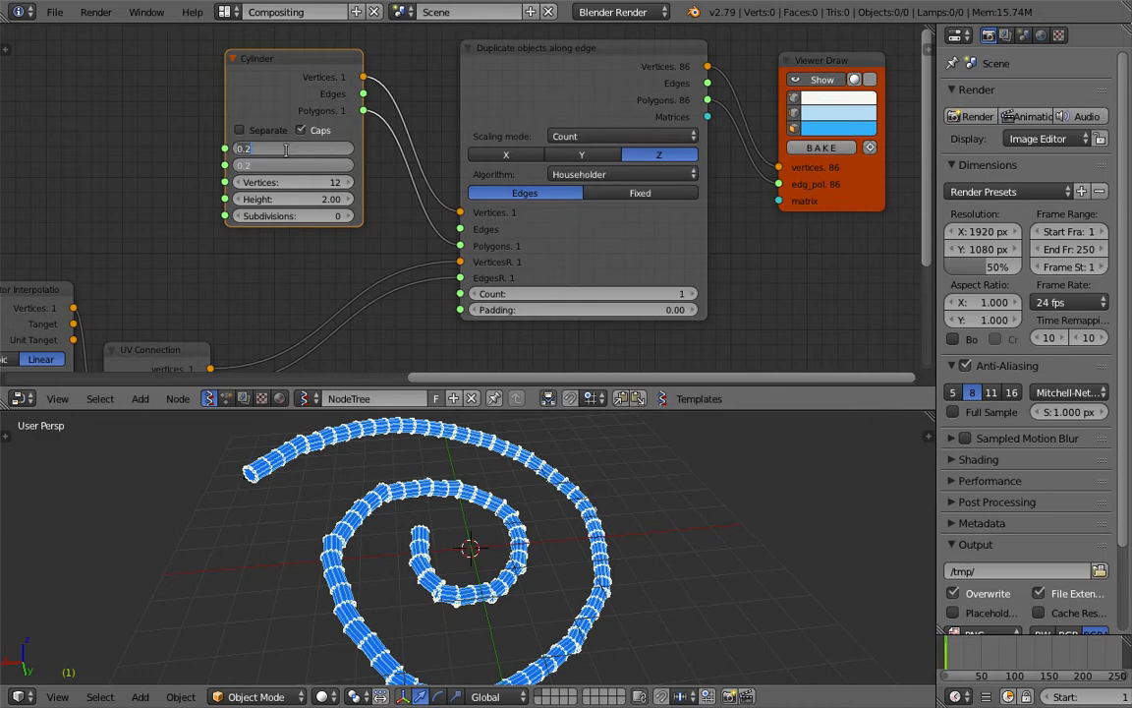
pyautogui.press('Return')
pyautogui.moveTo(429, 525); pyautogui.dragTo(535, 590, button='middle')
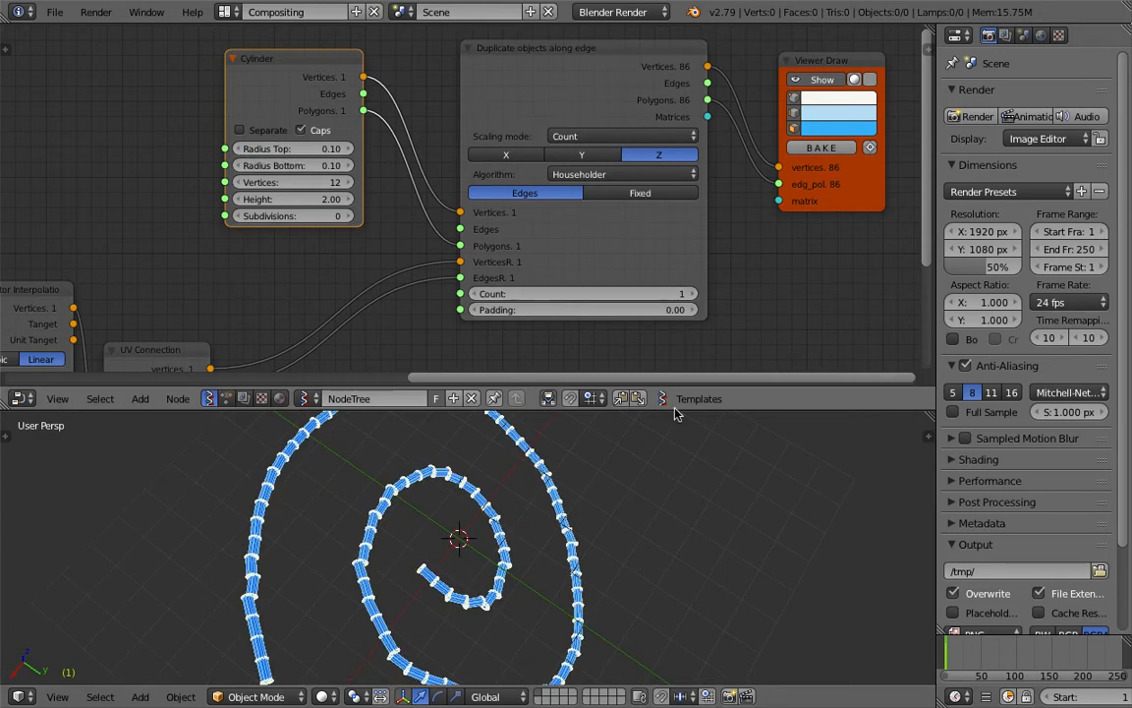
# Draw a W-shaped grease pencil stroke beside the spiral at about frame 50.
pyautogui.moveTo(675, 411); pyautogui.dragTo(675, 252)
pyautogui.moveTo(392, 490); pyautogui.dragTo(234, 525, button='middle')
pyautogui.moveTo(239, 451); pyautogui.dragTo(344, 327, button='middle')
pyautogui.moveTo(609, 451); pyautogui.dragTo(491, 395, button='middle')
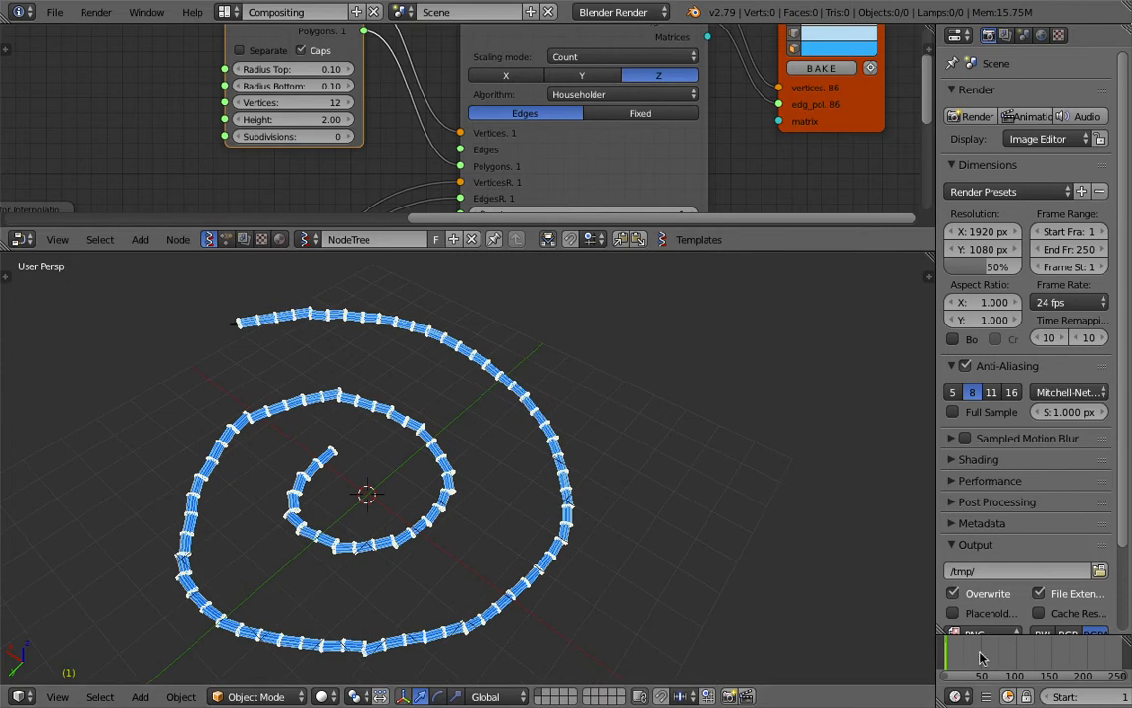
pyautogui.moveTo(652, 549); pyautogui.dragTo(482, 511, button='middle')
pyautogui.keyDown('shift'); pyautogui.moveTo(532, 385); pyautogui.dragTo(452, 381, button='middle'); pyautogui.keyUp('shift')
pyautogui.press('d')
pyautogui.moveTo(463, 330); pyautogui.dragTo(469, 342)
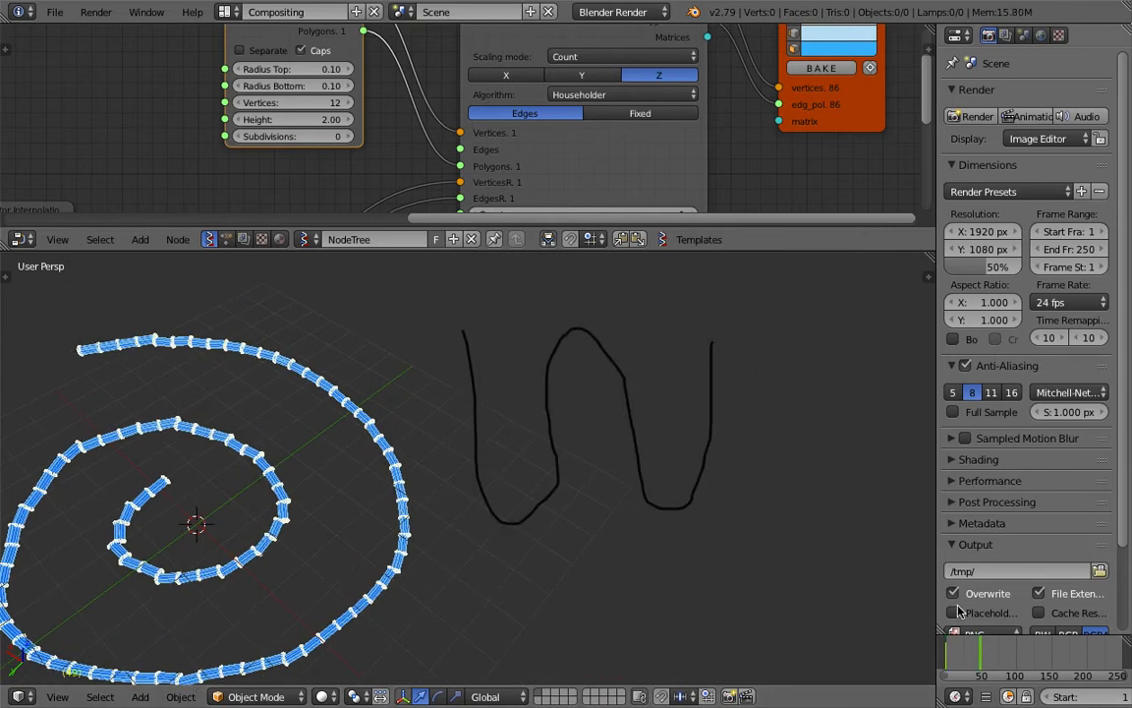
# Draw a looping grease pencil stroke beside the W-shaped one at frame 100.
pyautogui.click(993, 654)
pyautogui.moveTo(806, 551)
pyautogui.keyDown('shift'); pyautogui.mouseDown(button='middle')
pyautogui.moveTo(647, 495)
pyautogui.moveTo(493, 488)
pyautogui.moveTo(489, 501)
pyautogui.mouseUp(button='middle'); pyautogui.keyUp('shift')
pyautogui.press('d')
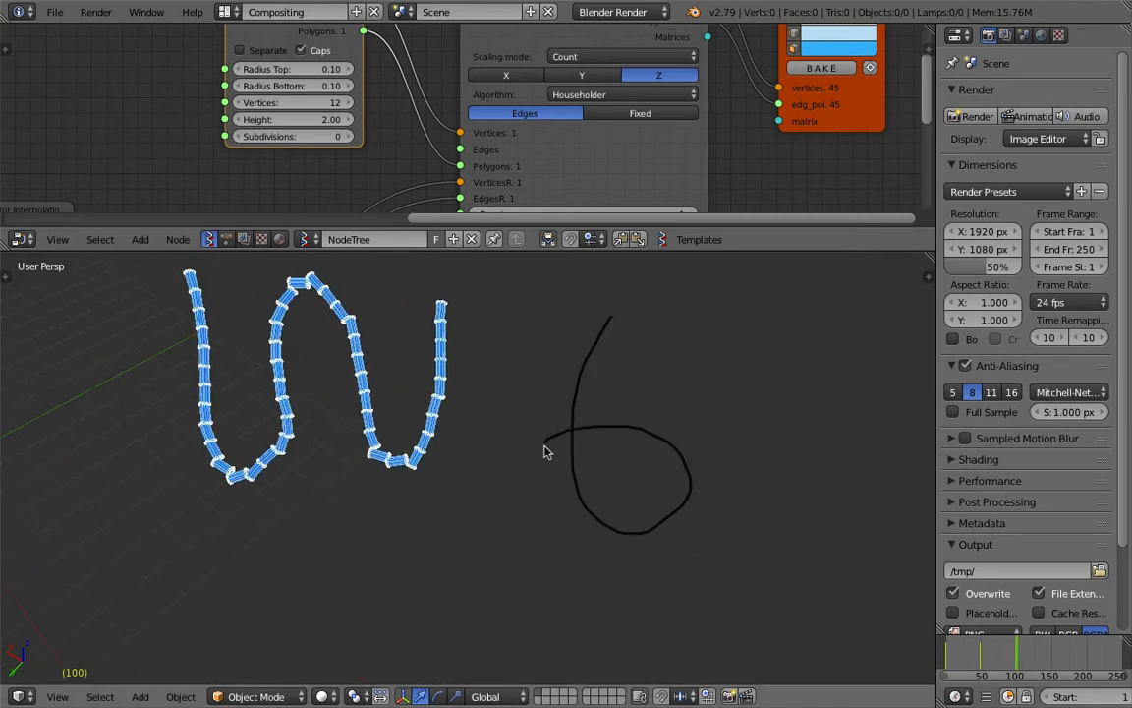
# Move the timeline to frame 127 and save the file over the existing one.
pyautogui.click(1034, 660)
pyautogui.scroll(3, 536, 428)
pyautogui.hotkey('ctrl', 's')
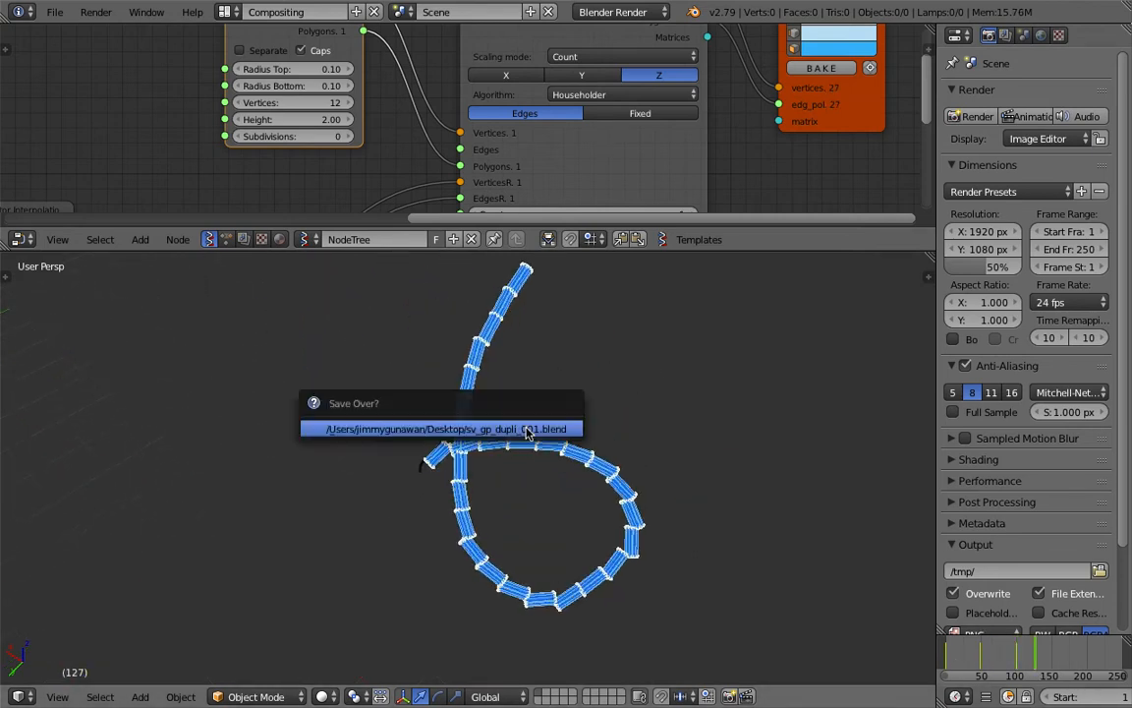
# Try the Rotation difference algorithm on the Duplicate node, set it to Tracking instead, and go to frame 122.
pyautogui.moveTo(636, 248); pyautogui.dragTo(590, 441)
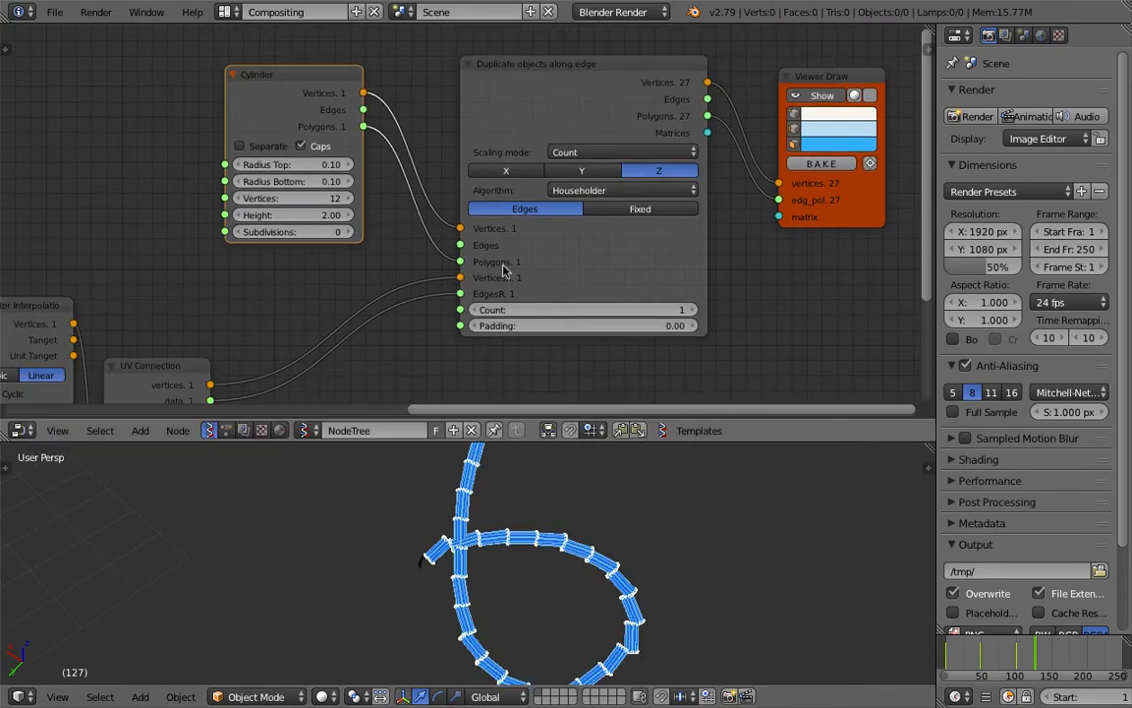
pyautogui.moveTo(500, 187); pyautogui.dragTo(467, 176, button='middle')
pyautogui.moveTo(544, 192); pyautogui.dragTo(512, 167, button='middle')
pyautogui.moveTo(584, 519); pyautogui.dragTo(527, 464, button='middle')
pyautogui.moveTo(556, 442); pyautogui.dragTo(570, 349)
pyautogui.scroll(1, 559, 437)
pyautogui.keyDown('shift'); pyautogui.moveTo(566, 399); pyautogui.dragTo(539, 466, button='middle'); pyautogui.keyUp('shift')
pyautogui.scroll(-1, 540, 466)
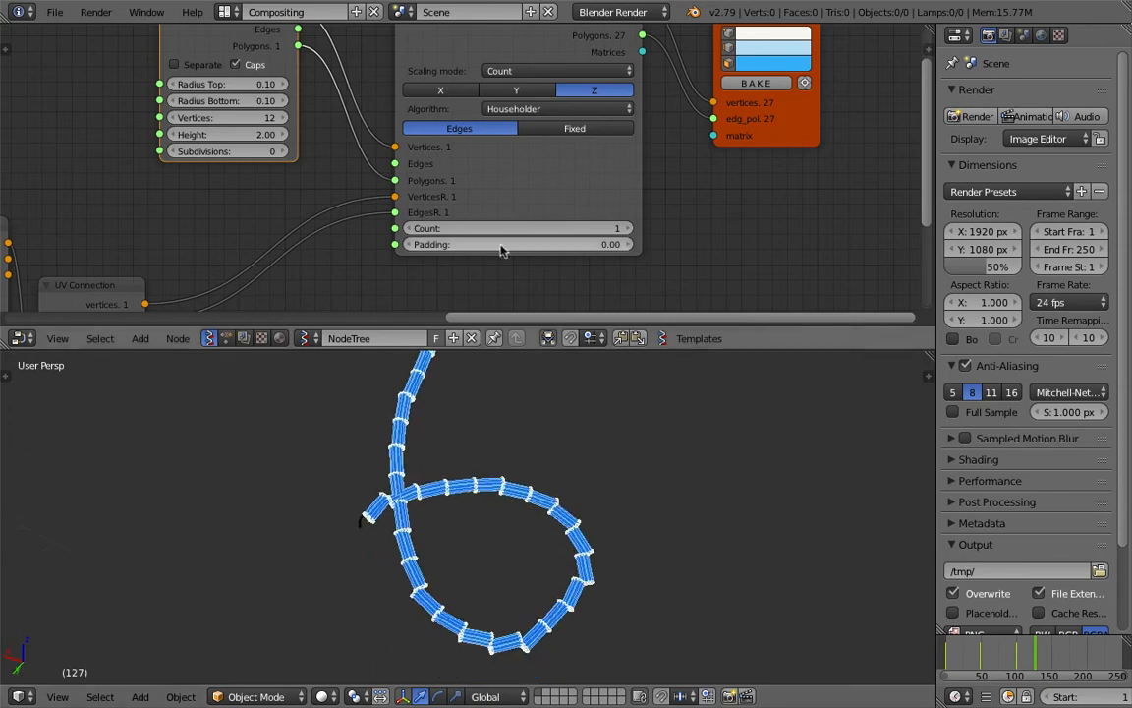
pyautogui.click(538, 105)
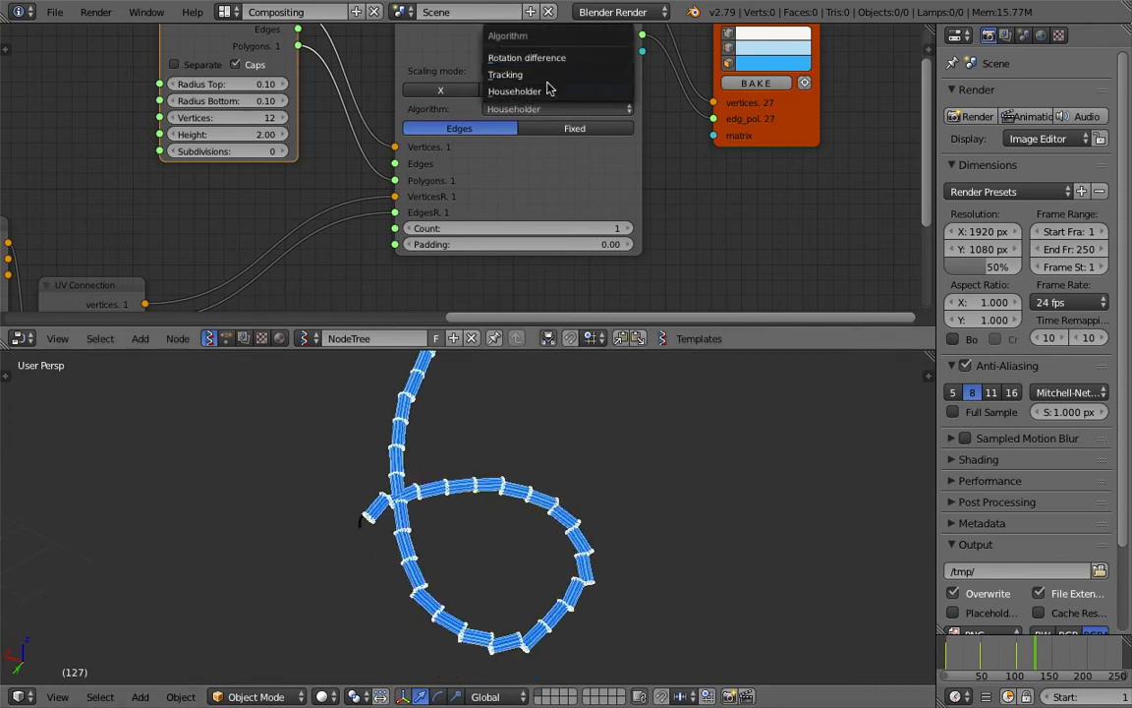
pyautogui.click(538, 53)
pyautogui.click(504, 108)
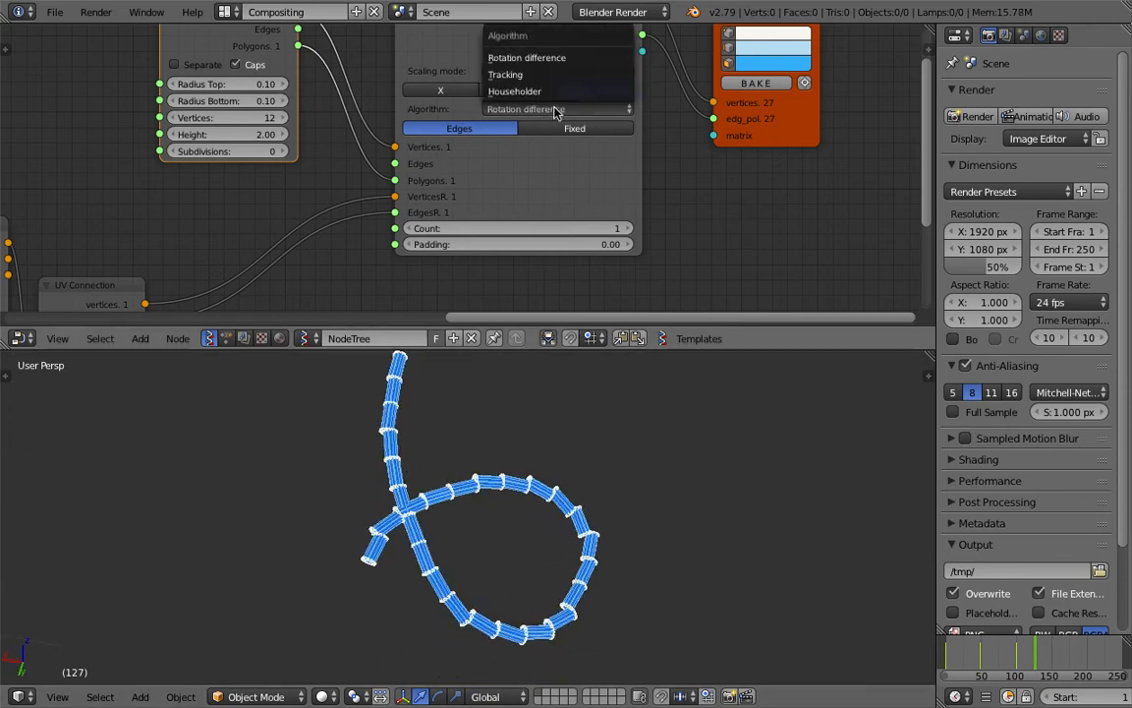
pyautogui.click(501, 75)
pyautogui.click(1030, 652)
# Try the Y axis on the Duplicate node, set its Up axis to X, and return the duplication axis to Z.
pyautogui.click(516, 90)
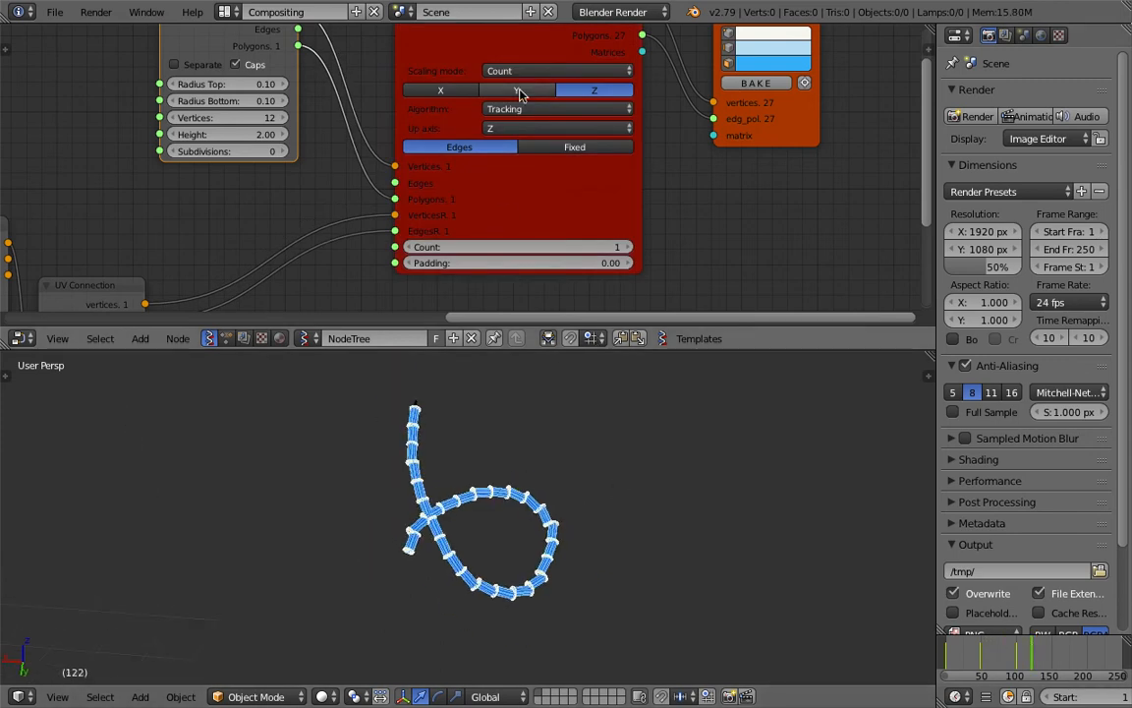
pyautogui.click(521, 91)
pyautogui.click(595, 92)
pyautogui.click(494, 91)
pyautogui.click(467, 91)
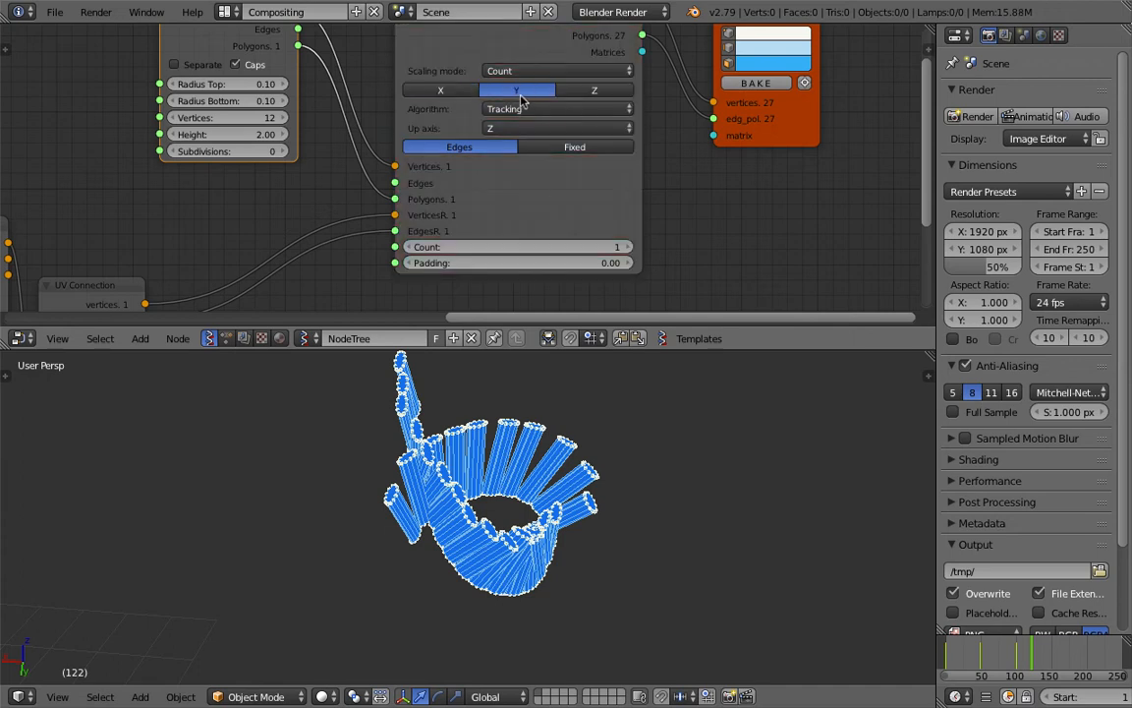
pyautogui.click(528, 109)
pyautogui.click(528, 128)
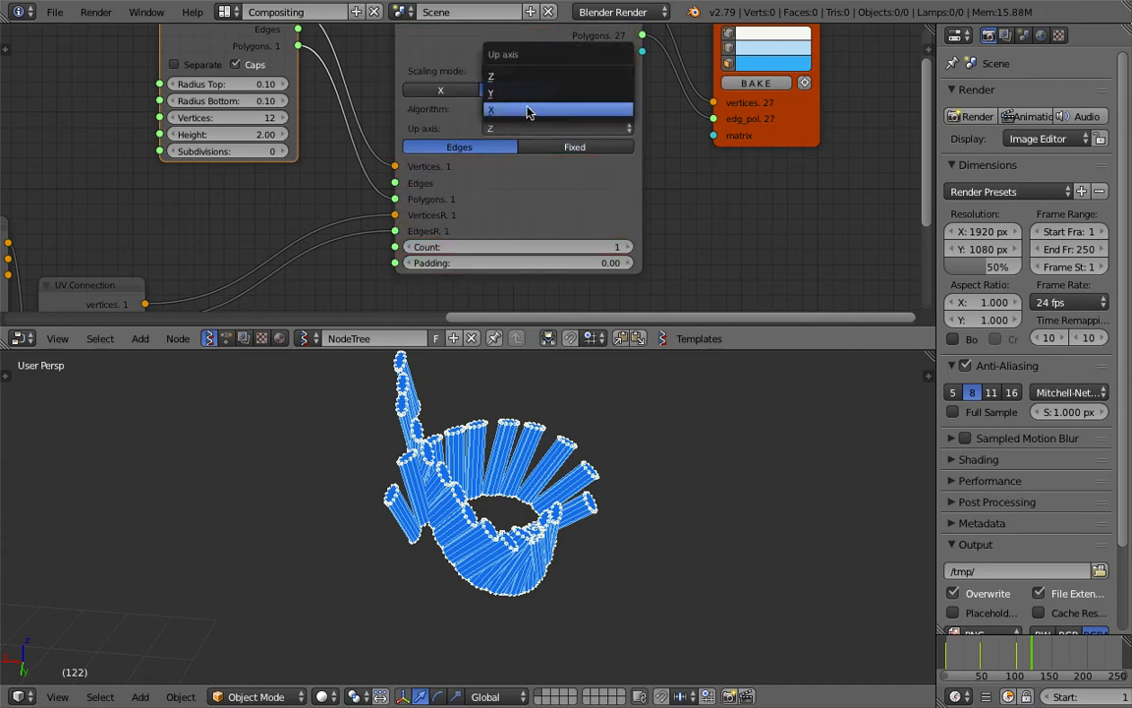
pyautogui.click(528, 112)
pyautogui.click(580, 91)
# Try Y and Z as the Duplicate node's Up axis and return it to X.
pyautogui.moveTo(588, 422); pyautogui.dragTo(565, 416, button='middle')
pyautogui.click(534, 128)
pyautogui.click(533, 95)
pyautogui.click(533, 127)
pyautogui.click(530, 75)
pyautogui.click(531, 128)
pyautogui.click(539, 111)
# Raise the Duplicate node's count to 3 and save the file.
pyautogui.moveTo(547, 498); pyautogui.dragTo(526, 477, button='middle')
pyautogui.scroll(-1, 632, 223)
pyautogui.click(616, 242)
pyautogui.click(615, 242)
pyautogui.moveTo(459, 436); pyautogui.dragTo(456, 401, button='middle')
pyautogui.moveTo(293, 128); pyautogui.dragTo(449, 203, button='middle')
pyautogui.hotkey('ctrl', 's')
pyautogui.click(452, 204)
# Add a Box node and place it beside the Cylinder node.
pyautogui.moveTo(238, 116); pyautogui.dragTo(302, 133, button='middle')
pyautogui.hotkey('shift', 'a')
pyautogui.click(303, 137)
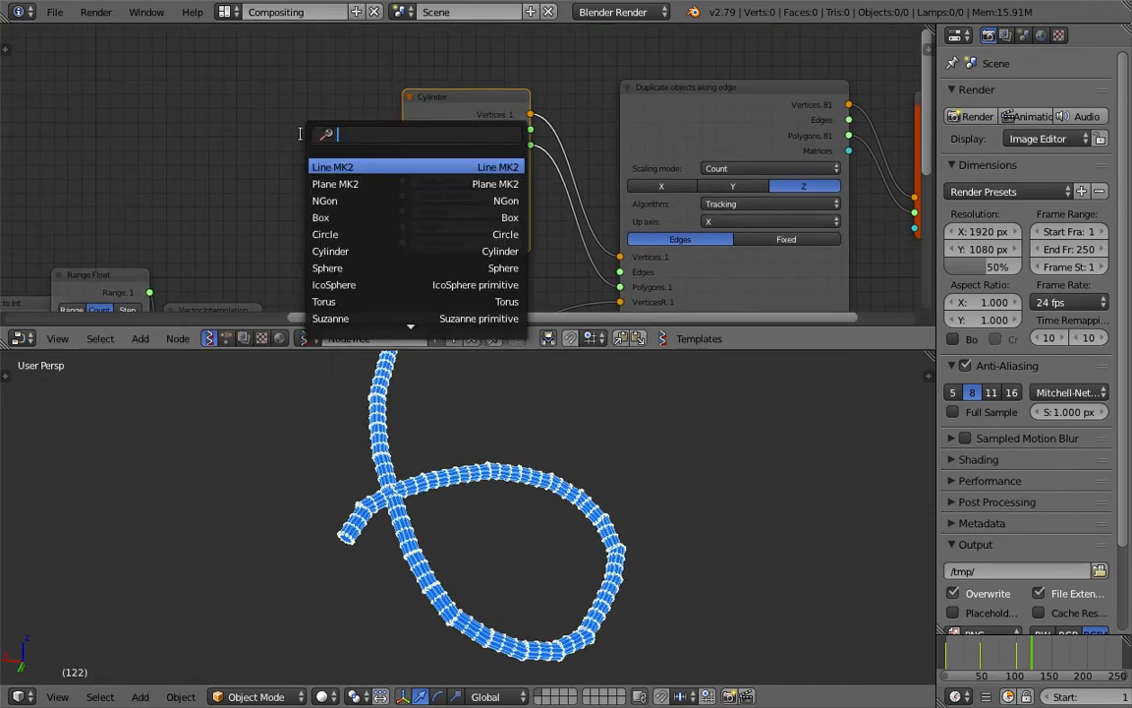
pyautogui.write('bo')
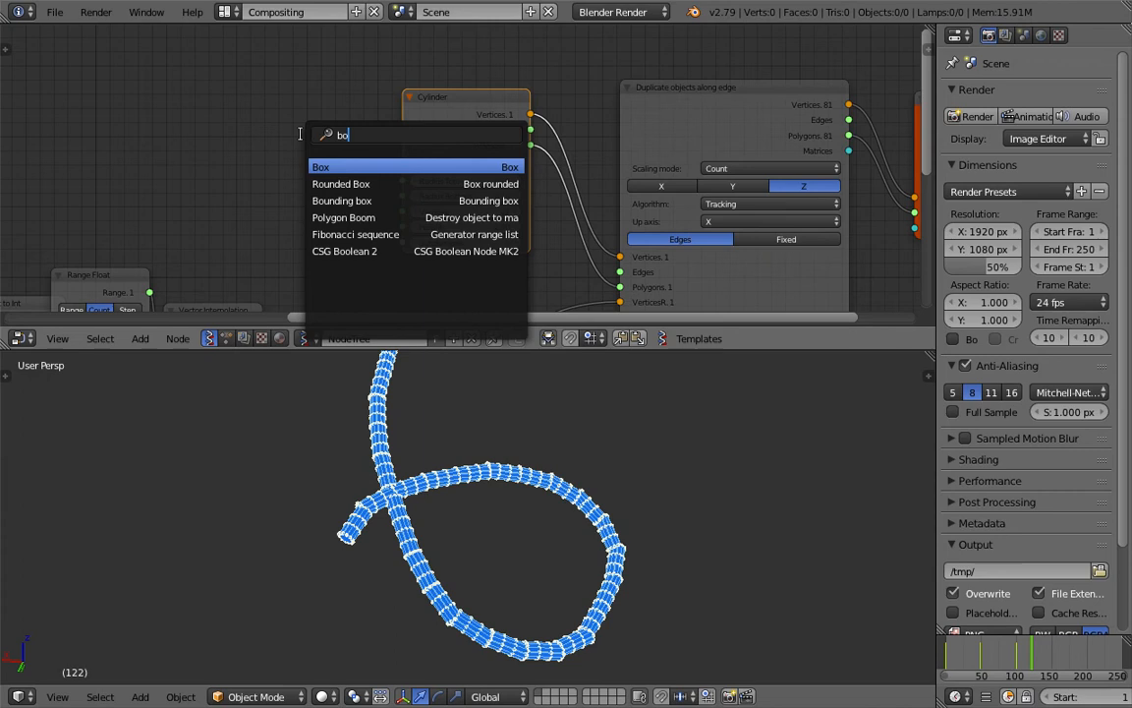
pyautogui.press('Return')
pyautogui.moveTo(300, 138); pyautogui.dragTo(239, 120)
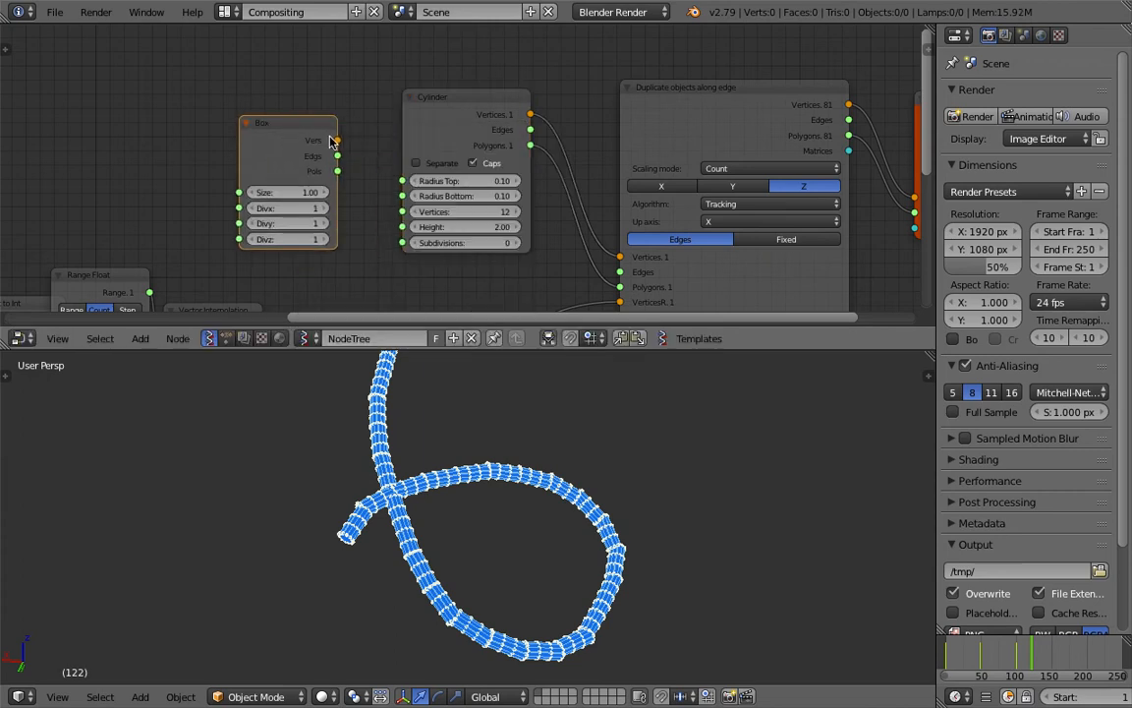
# Link the Box node's Vers and Pols outputs to the Duplicate node's Vertices and Polygons inputs, replacing the Cylinder links.
pyautogui.moveTo(623, 257); pyautogui.dragTo(622, 257)
pyautogui.moveTo(338, 171); pyautogui.dragTo(471, 222)
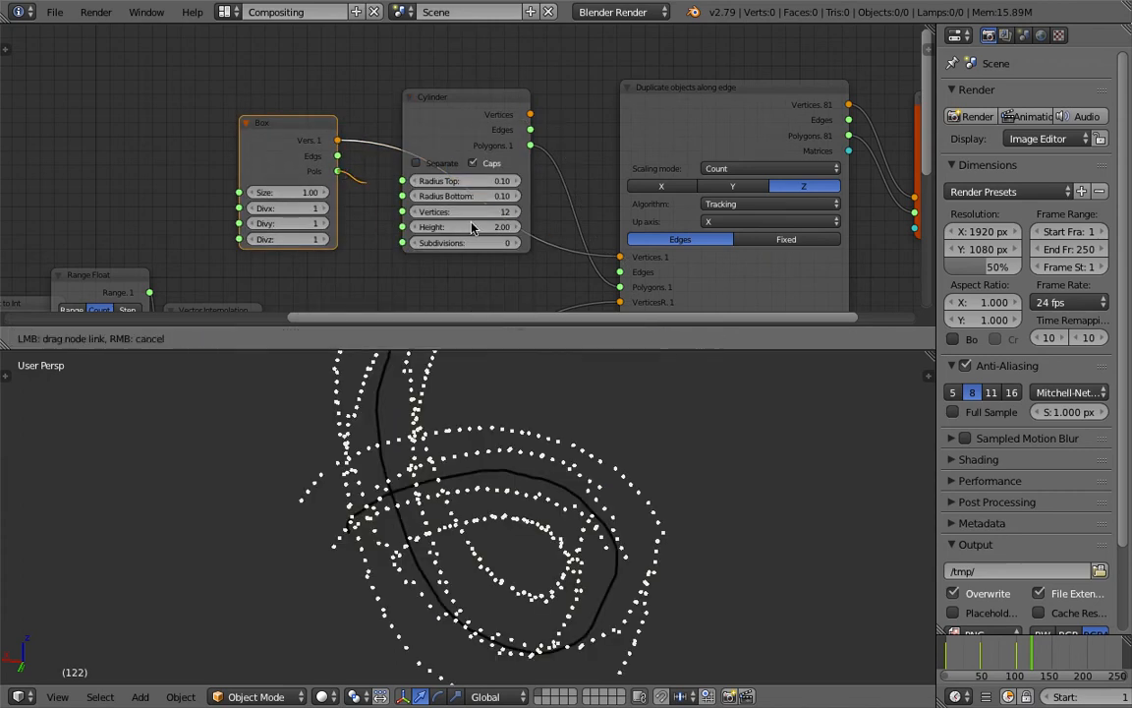
pyautogui.moveTo(618, 287); pyautogui.dragTo(620, 287)
pyautogui.moveTo(623, 473)
pyautogui.mouseDown(button='middle')
pyautogui.moveTo(558, 432)
pyautogui.moveTo(561, 450)
pyautogui.moveTo(611, 468)
pyautogui.mouseUp(button='middle')
pyautogui.moveTo(451, 171); pyautogui.dragTo(264, 93, button='middle')
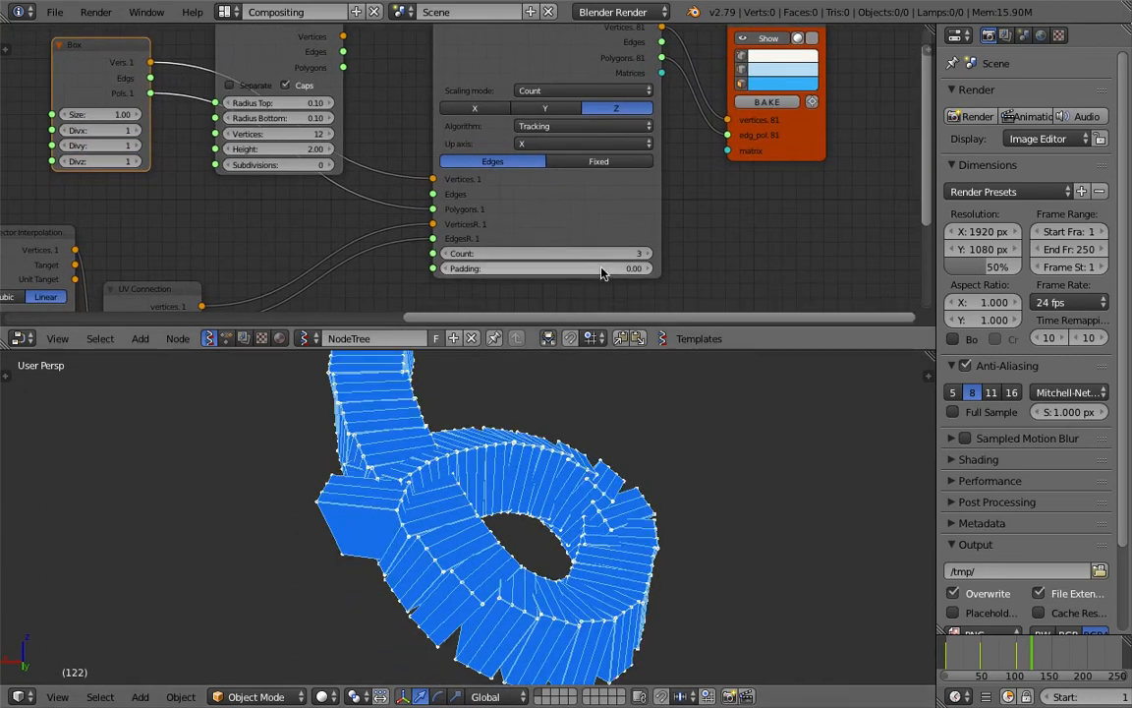
# Set the Box size to 0.46 and the Duplicate node's padding to 0.21.
pyautogui.moveTo(288, 186); pyautogui.dragTo(363, 203, button='middle')
pyautogui.moveTo(158, 132); pyautogui.dragTo(110, 132)
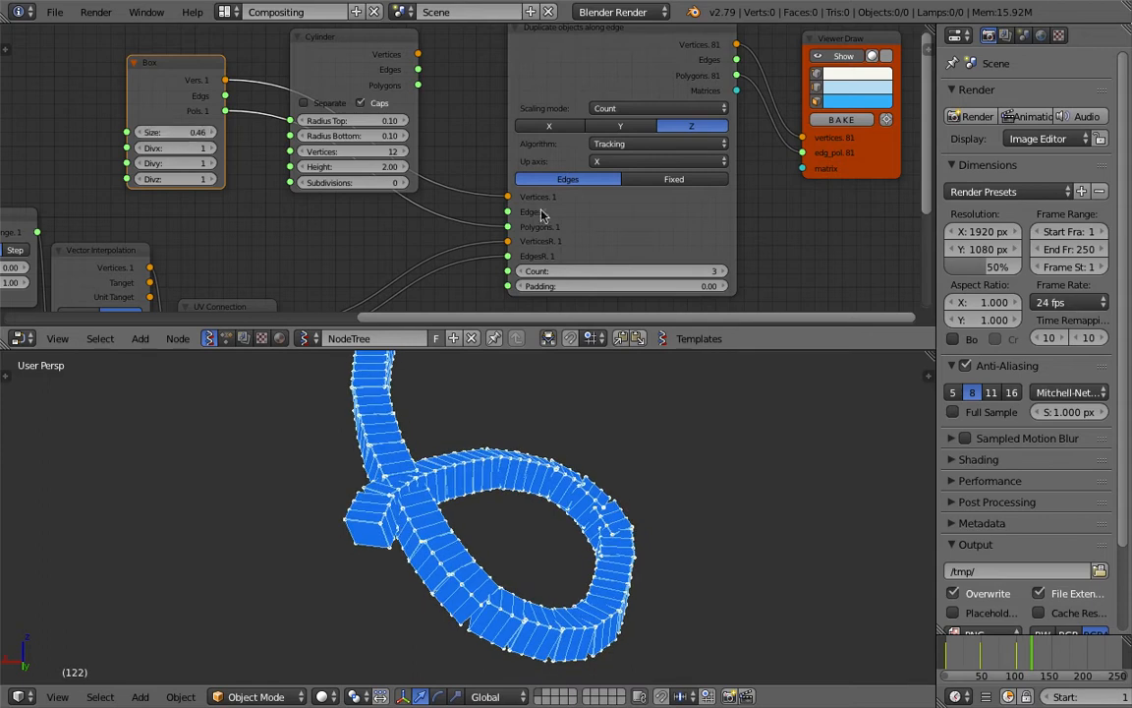
pyautogui.moveTo(625, 286); pyautogui.dragTo(657, 286)
pyautogui.moveTo(642, 599); pyautogui.dragTo(554, 529, button='middle')
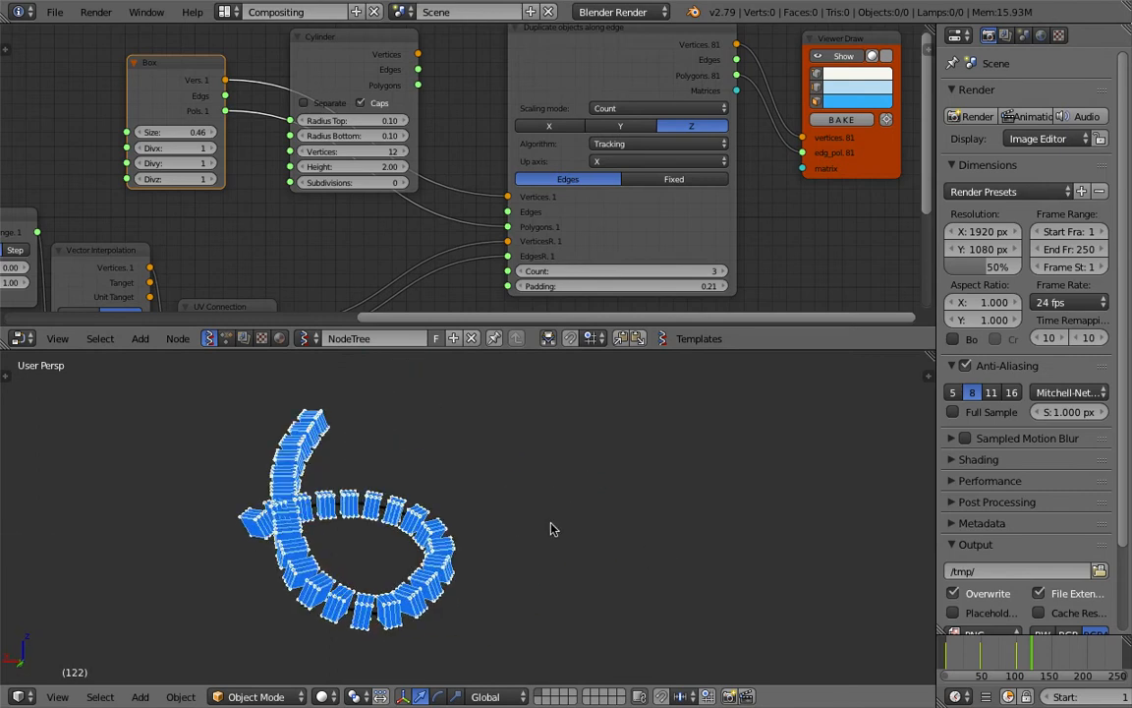
# Draw a curved grease pencil stroke at frame 141 and an S-shaped stroke at frame 168.
pyautogui.moveTo(496, 482); pyautogui.dragTo(476, 420, button='middle')
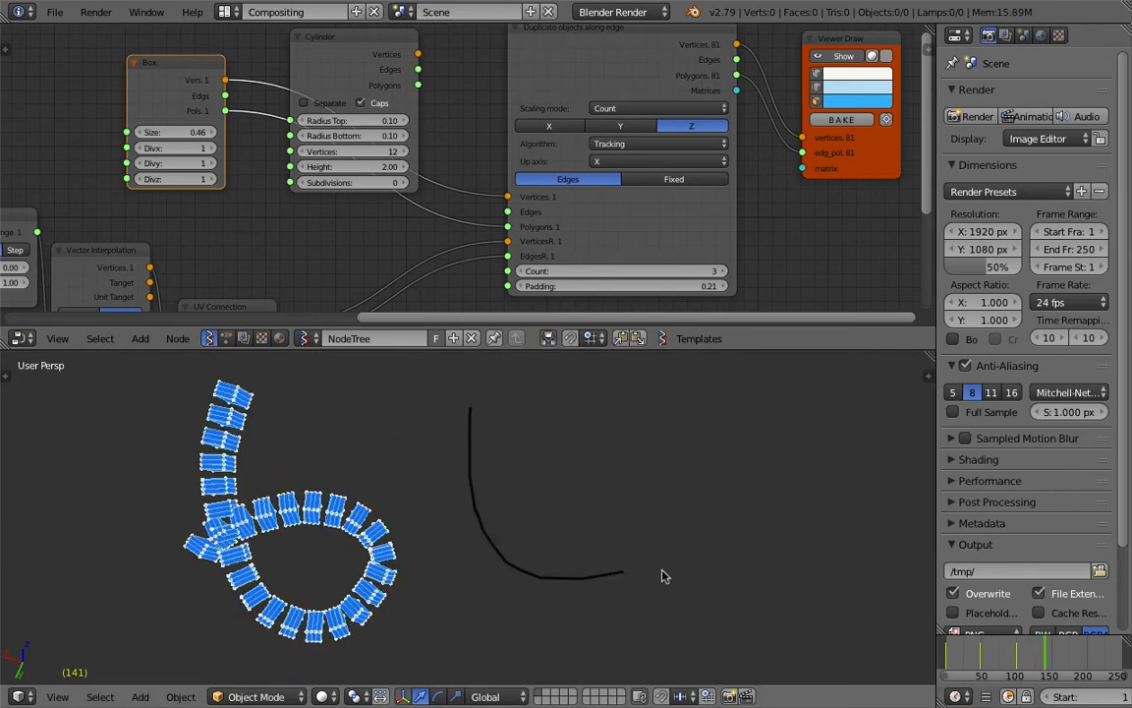
pyautogui.click(1064, 651)
pyautogui.keyDown('shift'); pyautogui.moveTo(602, 488); pyautogui.dragTo(446, 523, button='middle'); pyautogui.keyUp('shift')
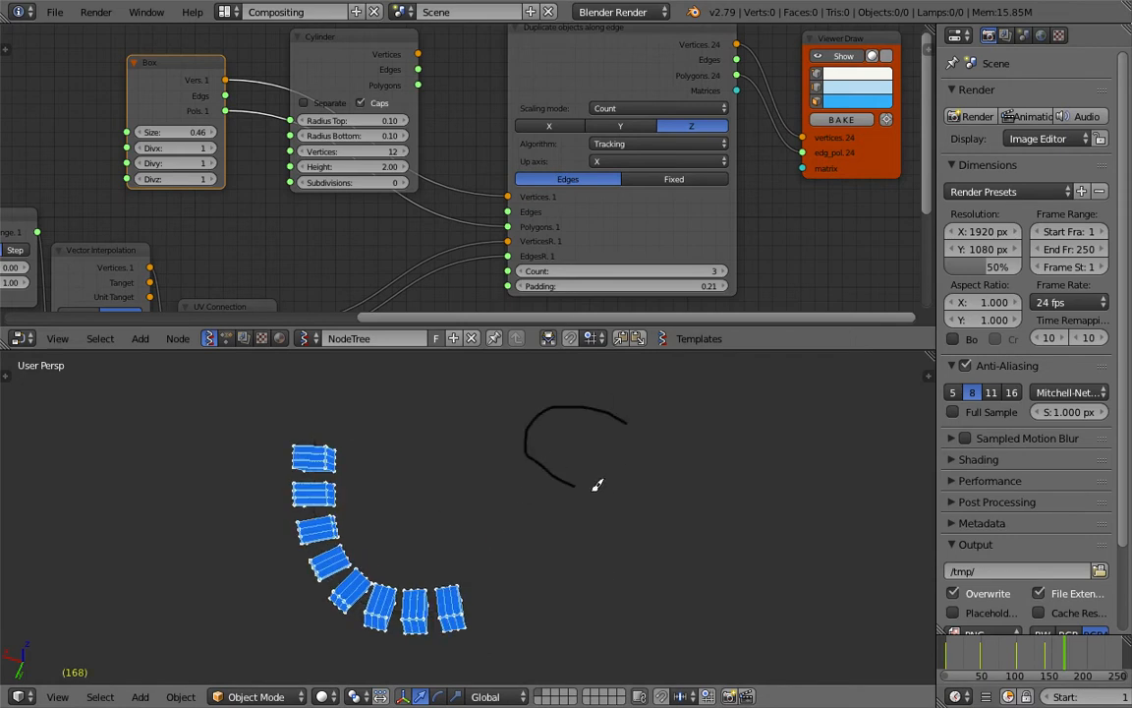
pyautogui.moveTo(658, 573); pyautogui.dragTo(530, 536)
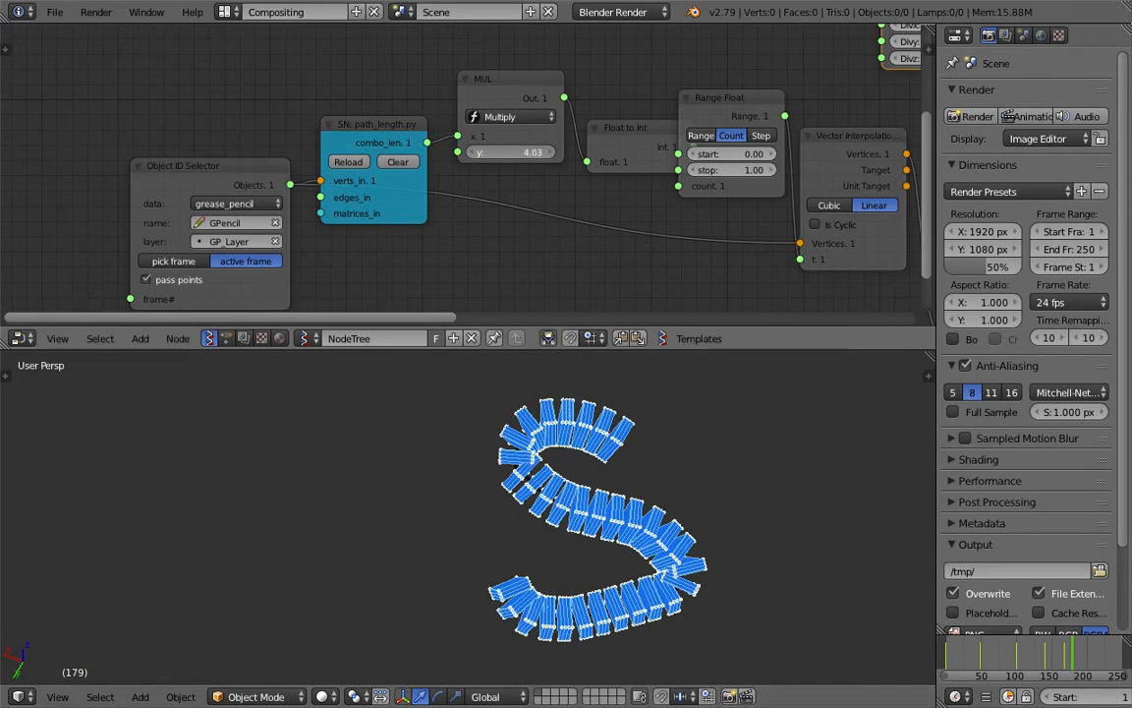
# Set the y value of the MUL node to 2.29 to space the copies farther apart.
pyautogui.moveTo(511, 152); pyautogui.dragTo(427, 152)
pyautogui.moveTo(730, 480); pyautogui.dragTo(662, 444, button='middle')
pyautogui.scroll(1, 661, 443)
pyautogui.moveTo(737, 174); pyautogui.dragTo(488, 174, button='middle')
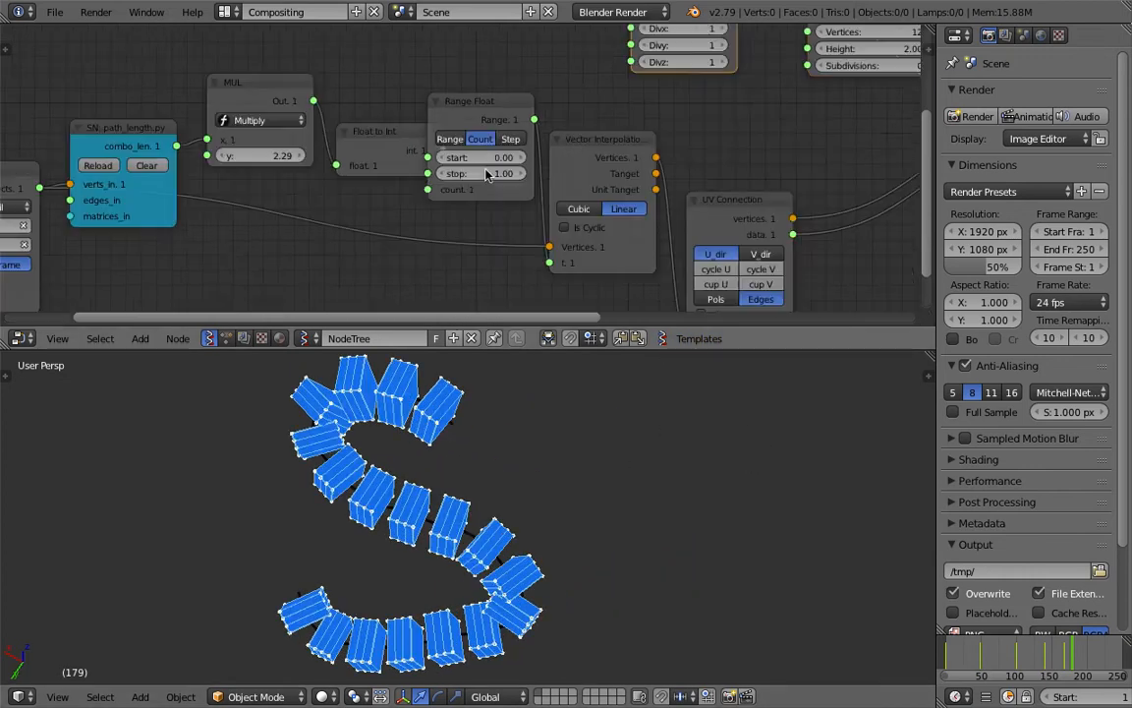
# Raise the Duplicate node's count to 5.
pyautogui.scroll(-4, 488, 174)
pyautogui.moveTo(637, 177); pyautogui.dragTo(364, 207, button='middle')
pyautogui.moveTo(438, 178); pyautogui.dragTo(167, 213, button='middle')
pyautogui.scroll(1, 292, 217)
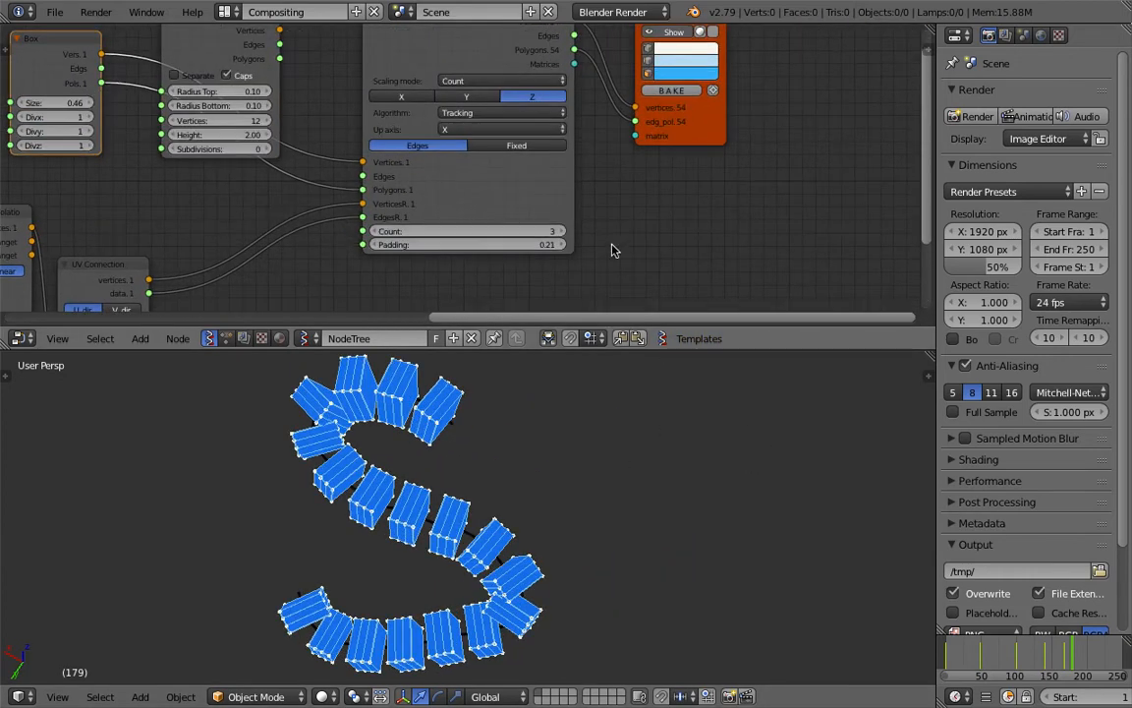
pyautogui.click(563, 232)
pyautogui.click(563, 232)
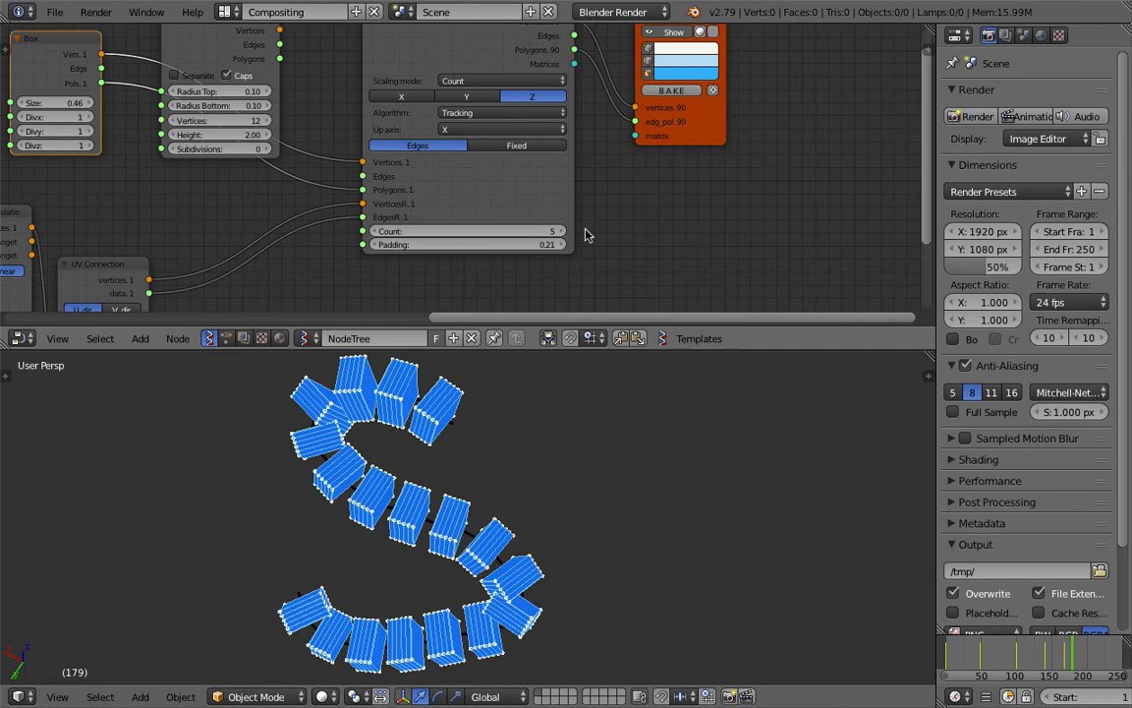
pyautogui.moveTo(477, 473)
pyautogui.mouseDown(button='middle')
pyautogui.moveTo(503, 459)
pyautogui.moveTo(494, 466)
pyautogui.mouseUp(button='middle')
pyautogui.scroll(2, 590, 136)
# Move the Viewer Draw node farther from the Duplicate node and widen the Duplicate node slightly.
pyautogui.moveTo(686, 113); pyautogui.dragTo(714, 150, button='middle')
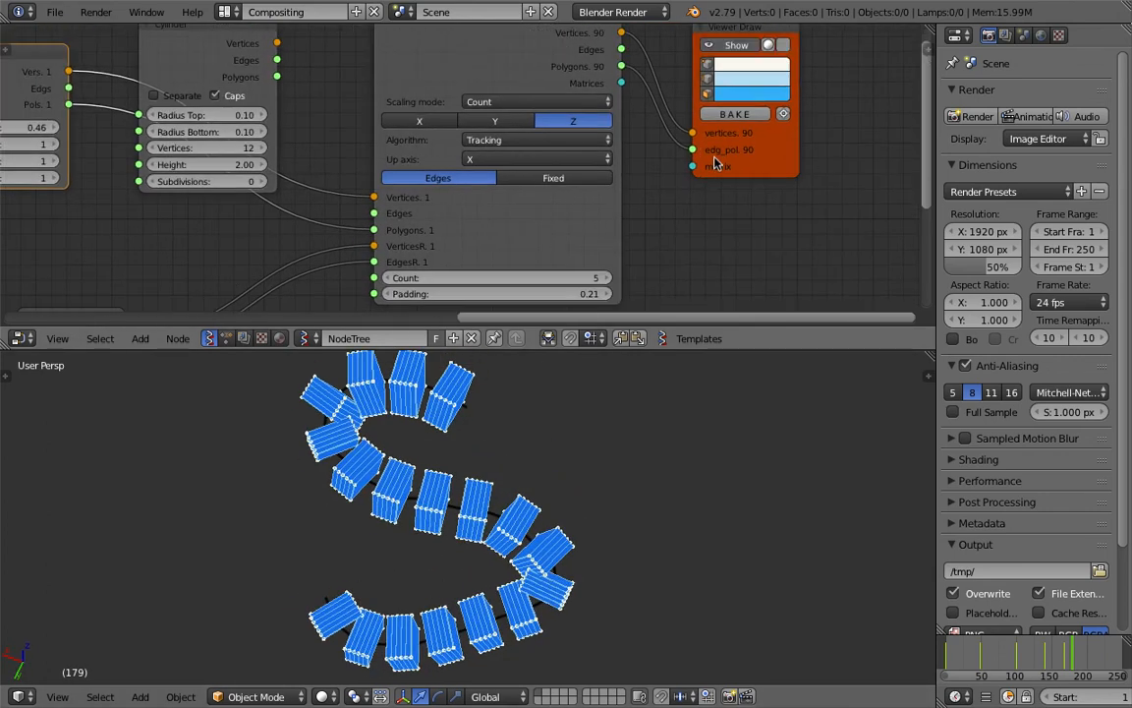
pyautogui.moveTo(765, 169); pyautogui.dragTo(799, 157)
pyautogui.moveTo(621, 184); pyautogui.dragTo(634, 182)
pyautogui.moveTo(516, 444); pyautogui.dragTo(368, 546, button='middle')
pyautogui.moveTo(357, 116); pyautogui.dragTo(361, 160, button='middle')
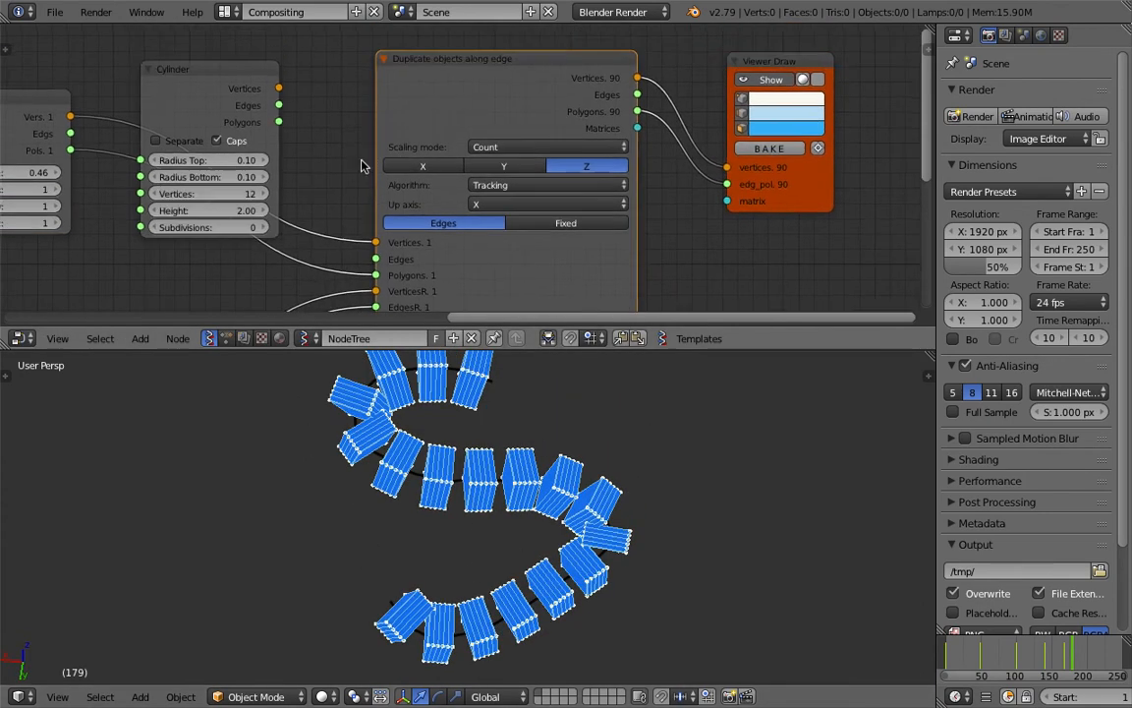
pyautogui.scroll(-1, 368, 152)
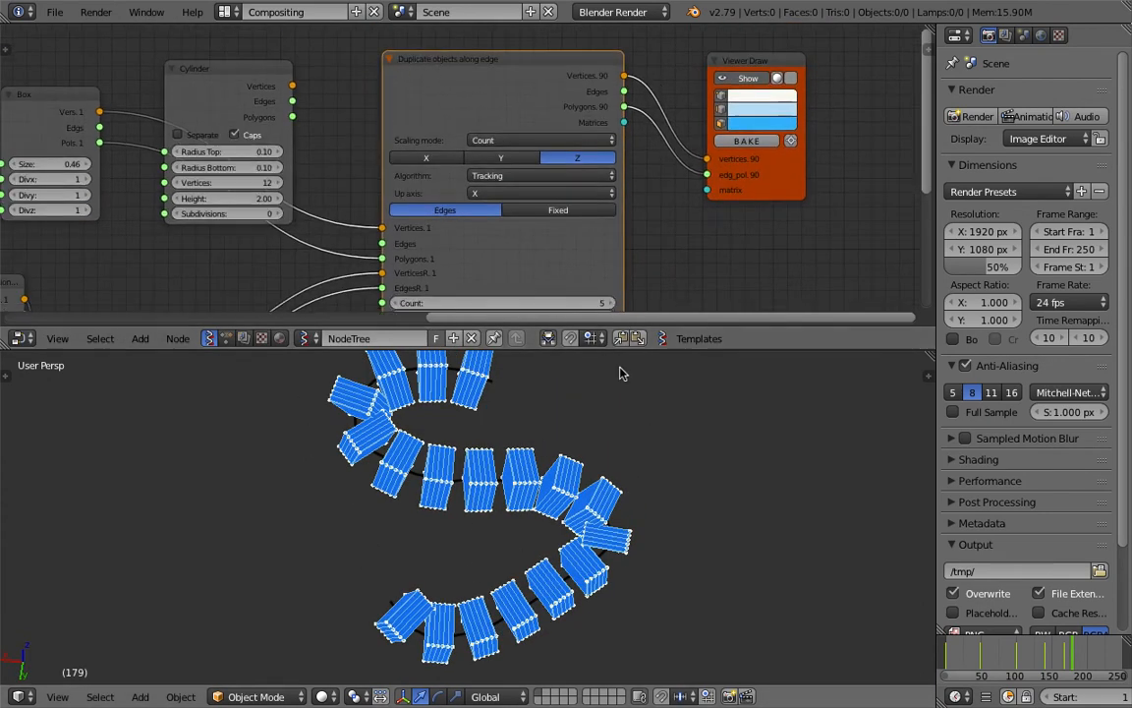
# Try the Y and X axes on the Duplicate node and return it to Z.
pyautogui.moveTo(620, 351); pyautogui.dragTo(625, 440)
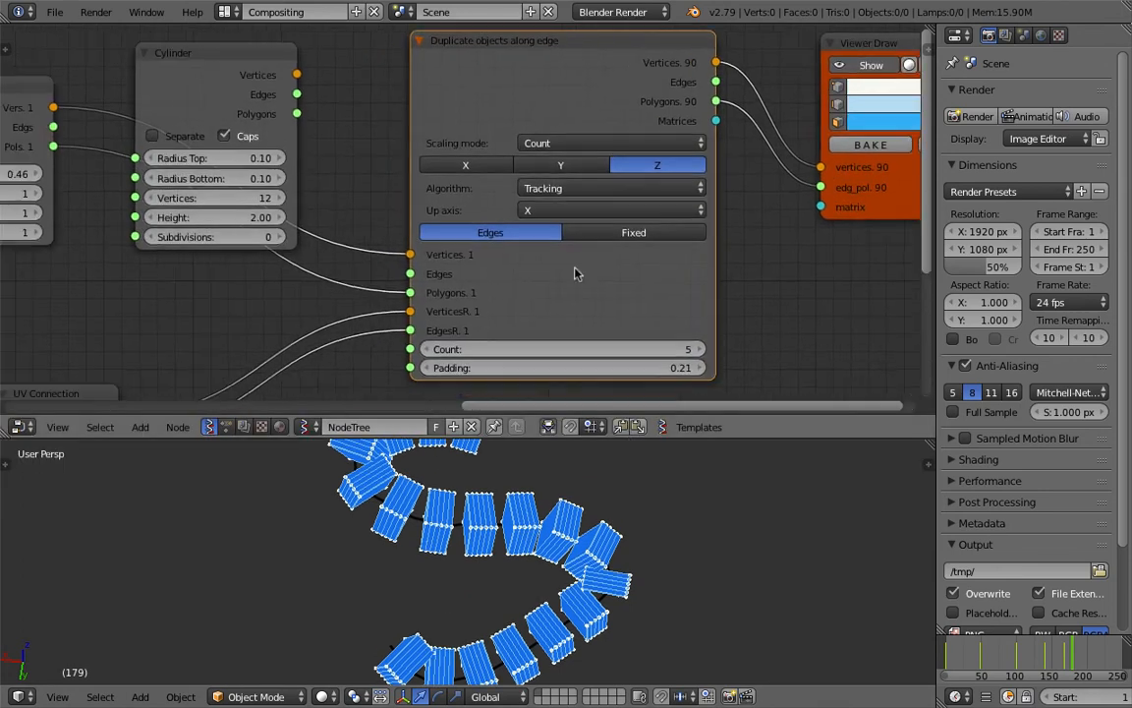
pyautogui.click(574, 171)
pyautogui.click(480, 167)
pyautogui.click(633, 170)
# Delete the Box node and relink the Cylinder's Vertices and Polygons outputs to the matching Duplicate node inputs.
pyautogui.moveTo(253, 135); pyautogui.dragTo(327, 126, button='middle')
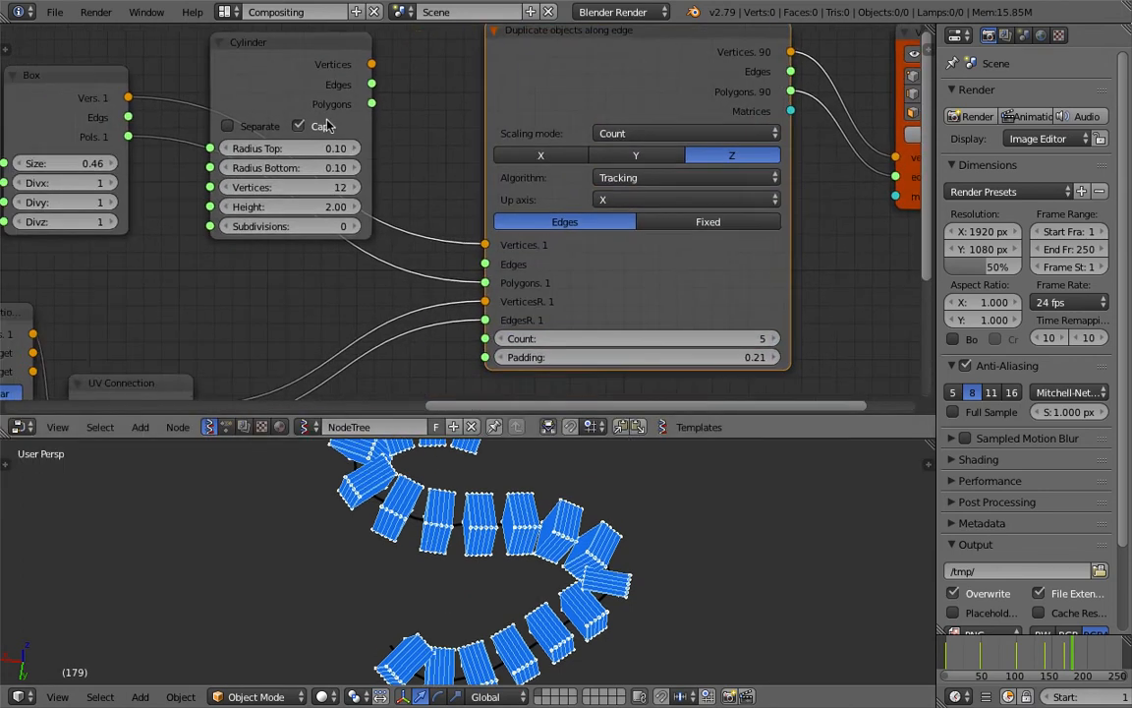
pyautogui.scroll(-2, 327, 125)
pyautogui.click(148, 97)
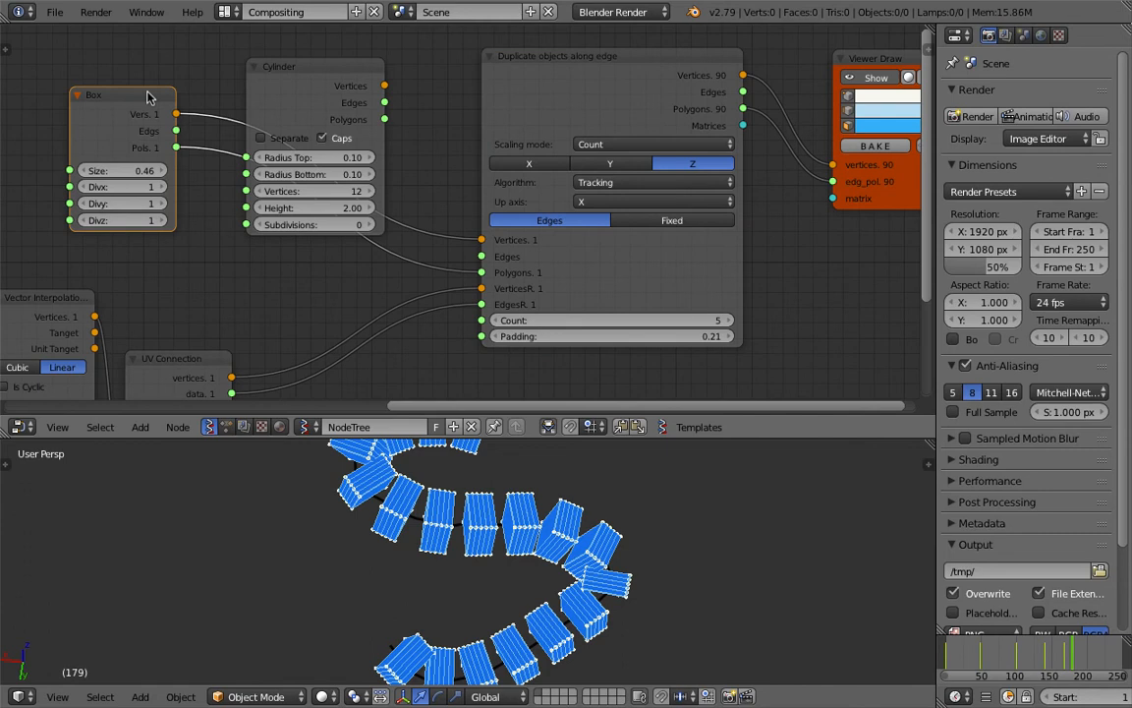
pyautogui.press('x')
pyautogui.moveTo(384, 85); pyautogui.dragTo(481, 239)
pyautogui.moveTo(386, 120); pyautogui.dragTo(480, 272)
# Set the Cylinder node's top radius to 0.02 to taper the duplicated cylinders.
pyautogui.scroll(3, 421, 589)
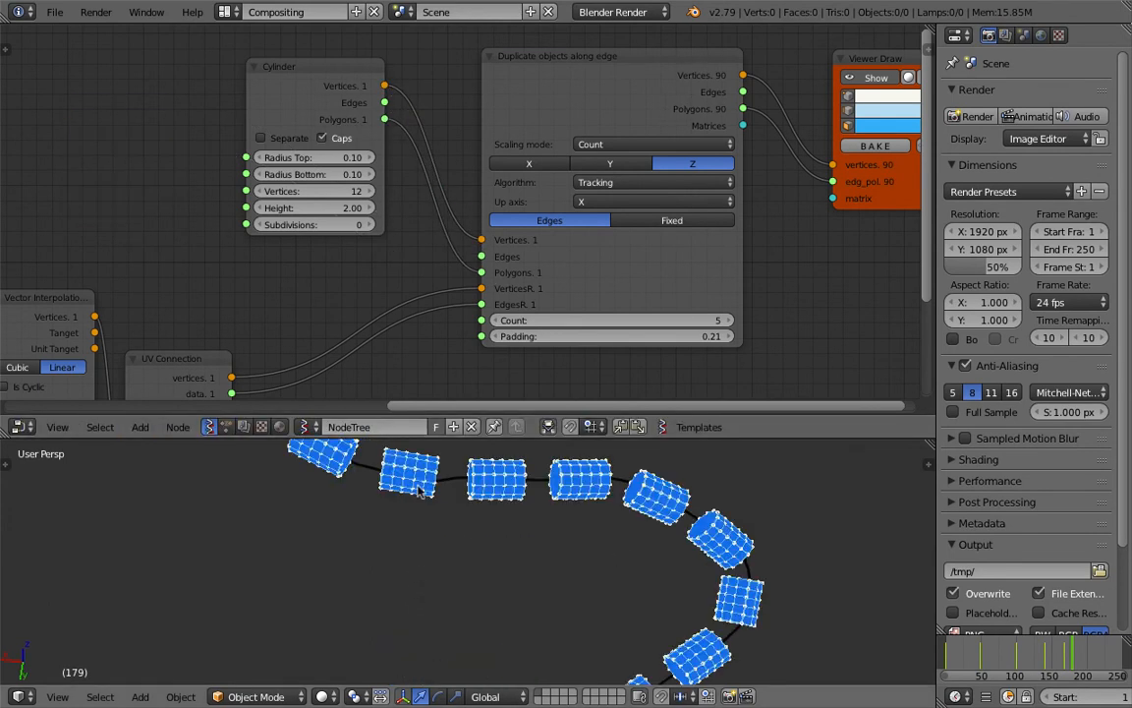
pyautogui.scroll(1, 368, 256)
pyautogui.moveTo(329, 198); pyautogui.dragTo(304, 198)
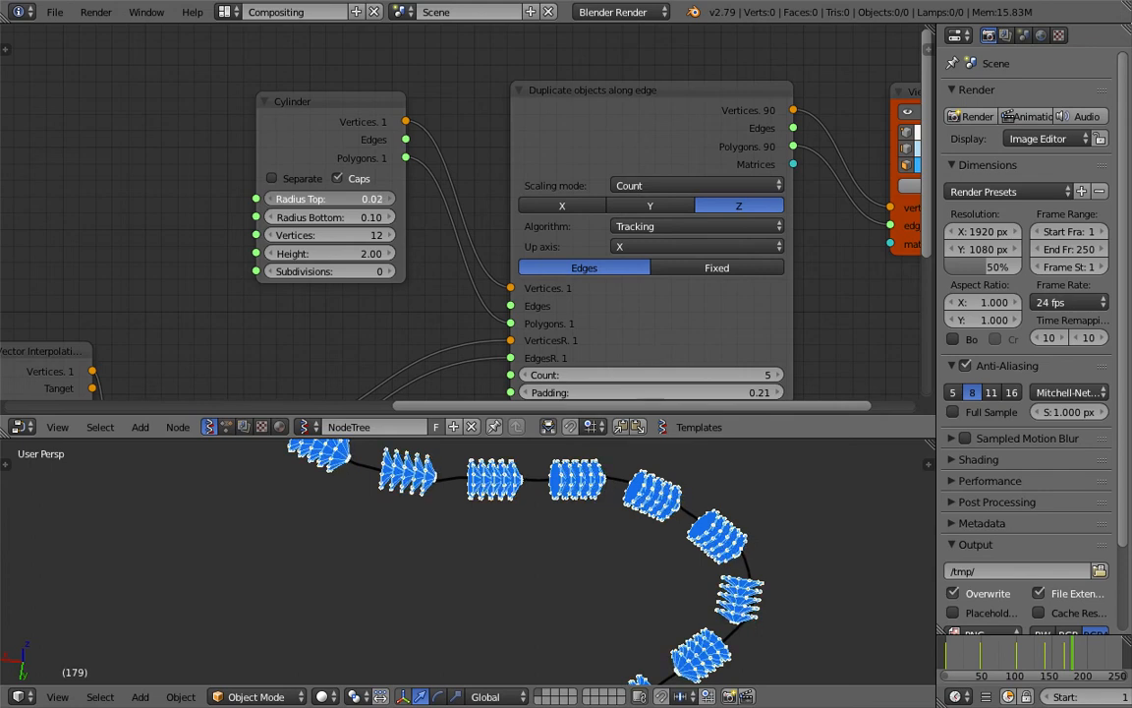
# Set the Cylinder node's height to 1.94 and the Duplicate node's padding to 0.09.
pyautogui.moveTo(418, 536); pyautogui.dragTo(444, 564, button='middle')
pyautogui.scroll(5, 443, 564)
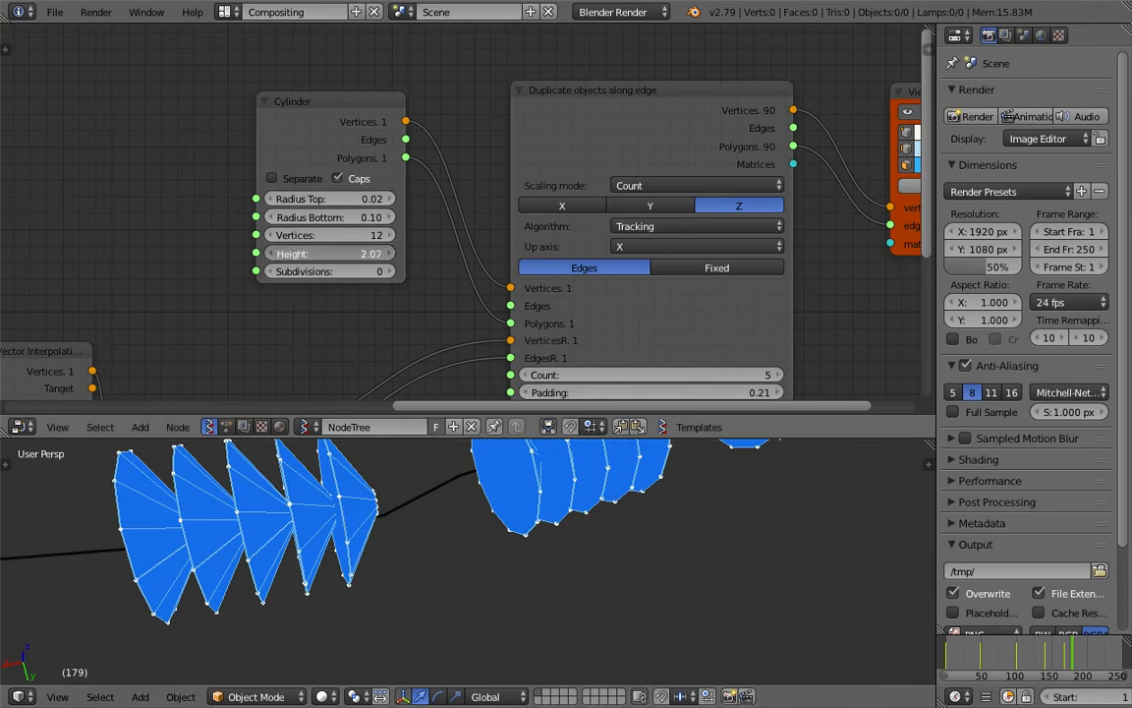
pyautogui.scroll(-3, 321, 254)
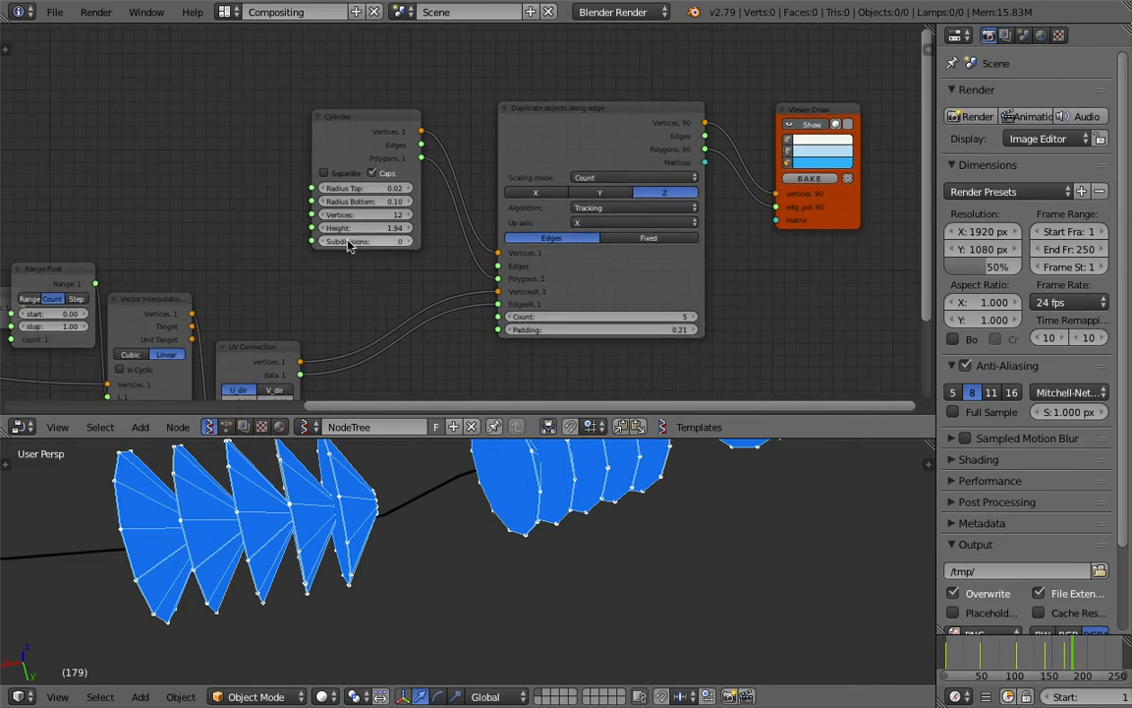
pyautogui.scroll(1, 374, 246)
pyautogui.moveTo(613, 339); pyautogui.dragTo(613, 339)
pyautogui.scroll(-10, 591, 523)
pyautogui.moveTo(592, 523); pyautogui.dragTo(540, 531, button='middle')
pyautogui.scroll(2, 630, 285)
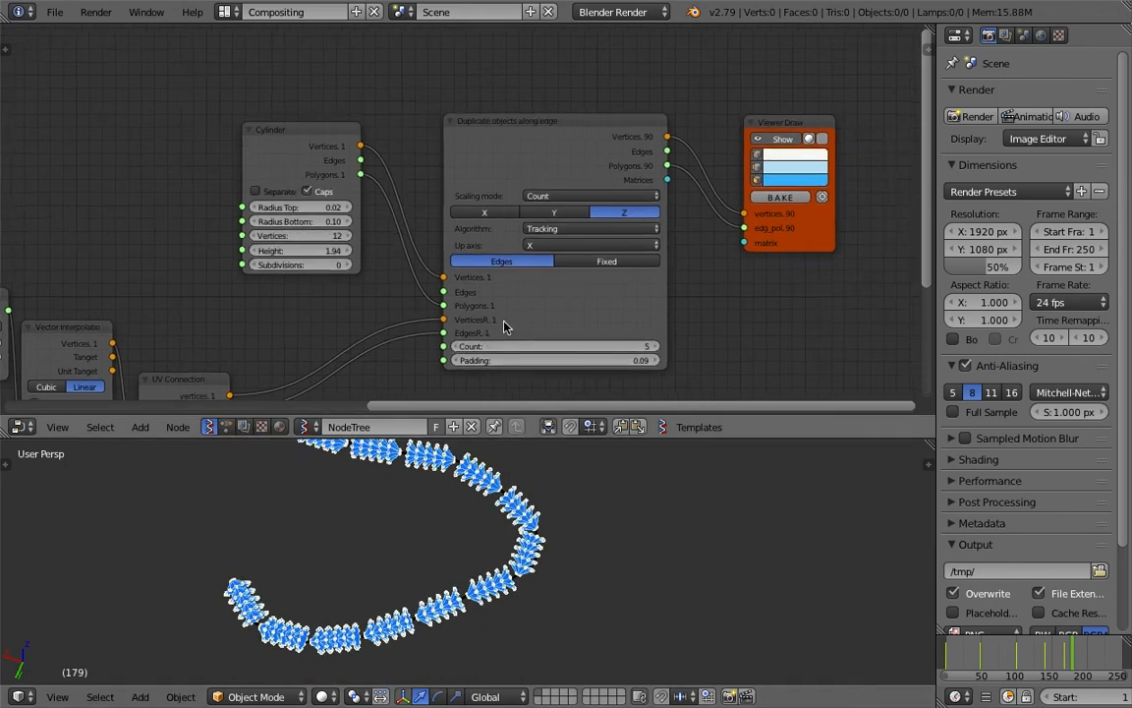
# Try the Fixed option on the Duplicate node and return it to Edges.
pyautogui.click(619, 281)
pyautogui.click(549, 280)
pyautogui.scroll(-1, 548, 282)
pyautogui.click(587, 230)
pyautogui.click(536, 234)
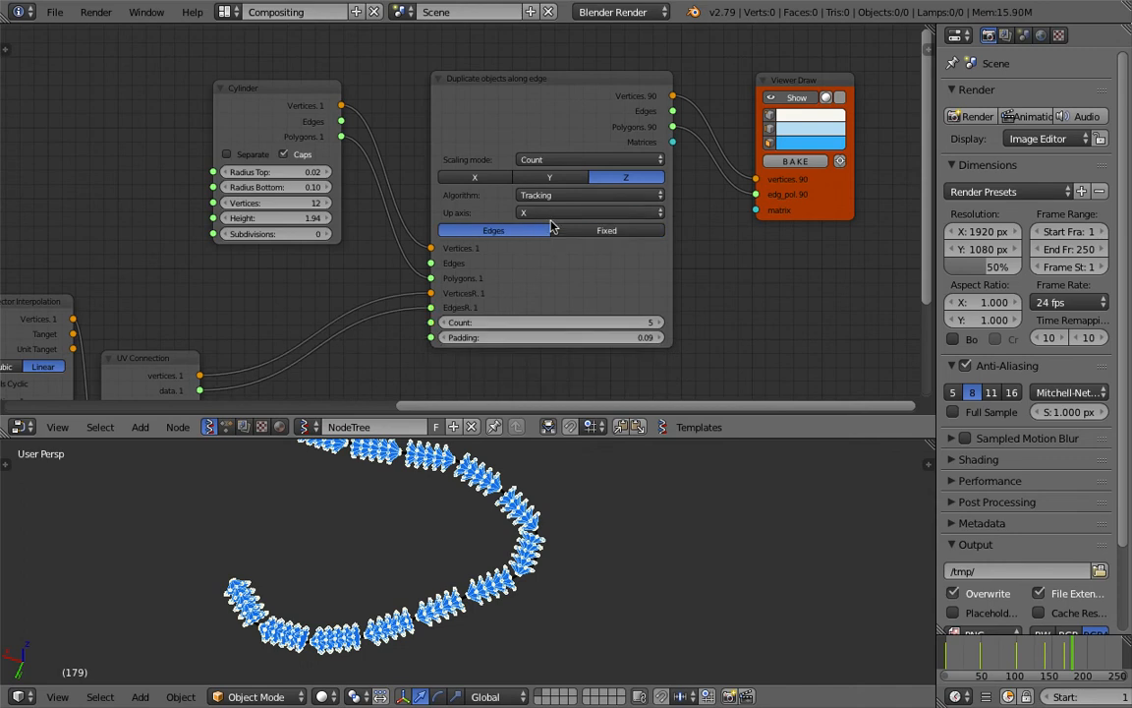
# Try the Householder algorithm on the Duplicate node, and switch it to Rotation difference.
pyautogui.click(555, 194)
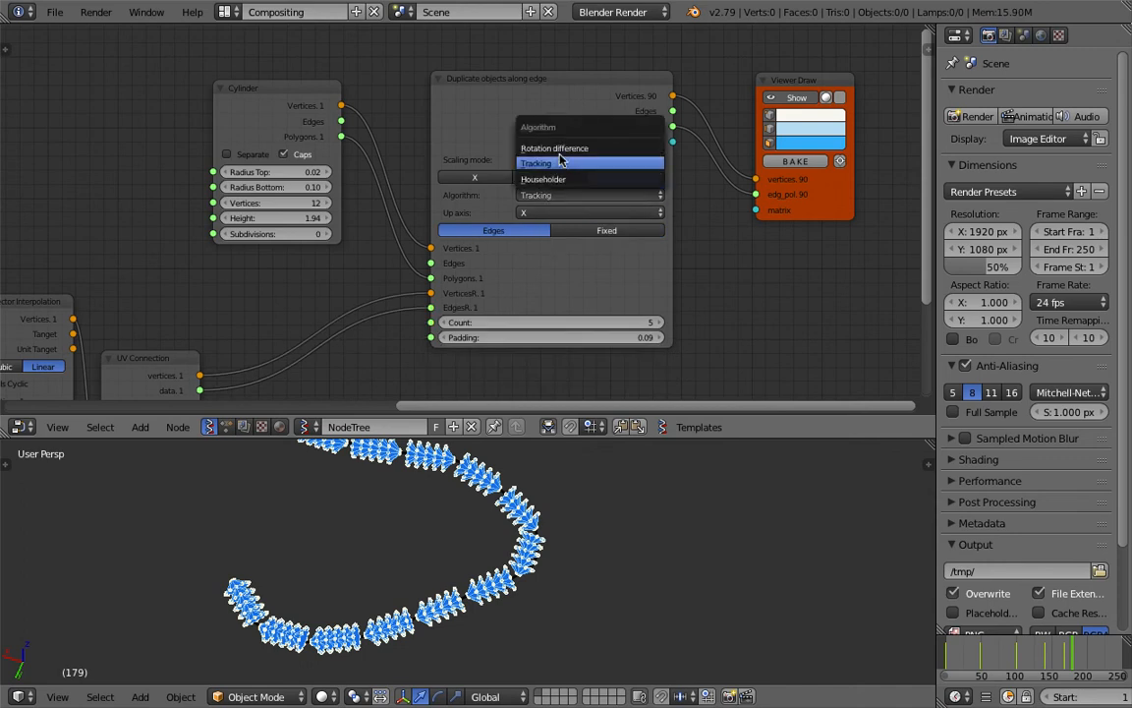
pyautogui.click(562, 179)
pyautogui.click(565, 195)
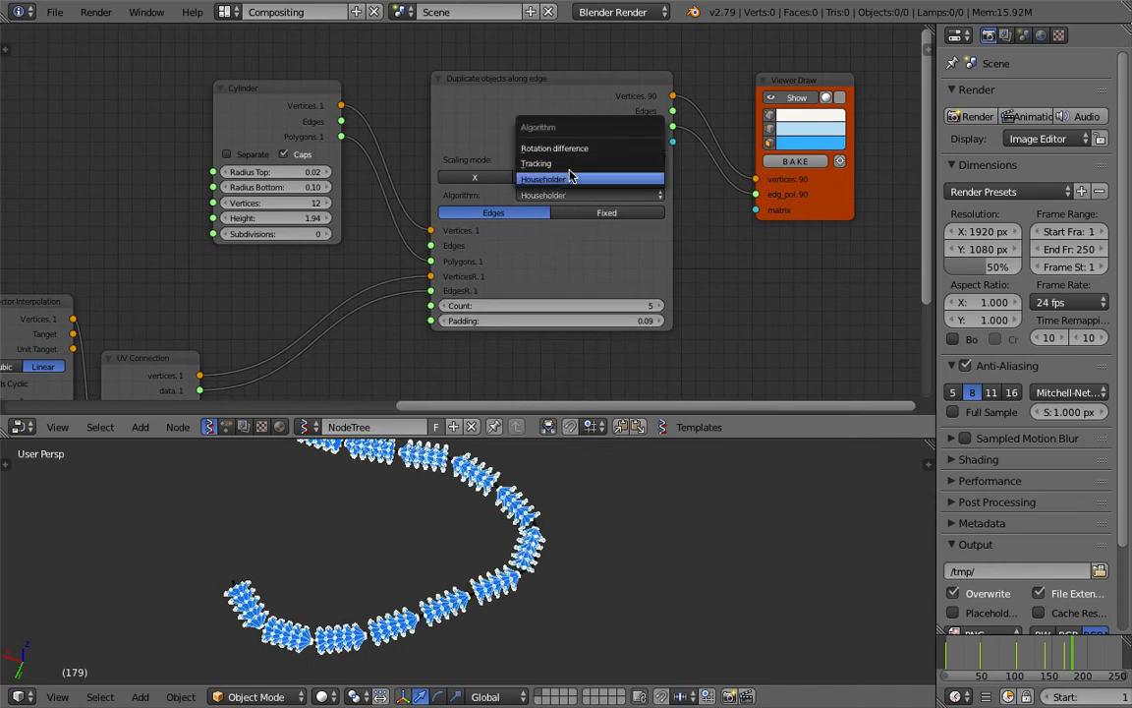
pyautogui.click(516, 139)
pyautogui.scroll(2, 582, 482)
pyautogui.moveTo(580, 499); pyautogui.dragTo(552, 460, button='middle')
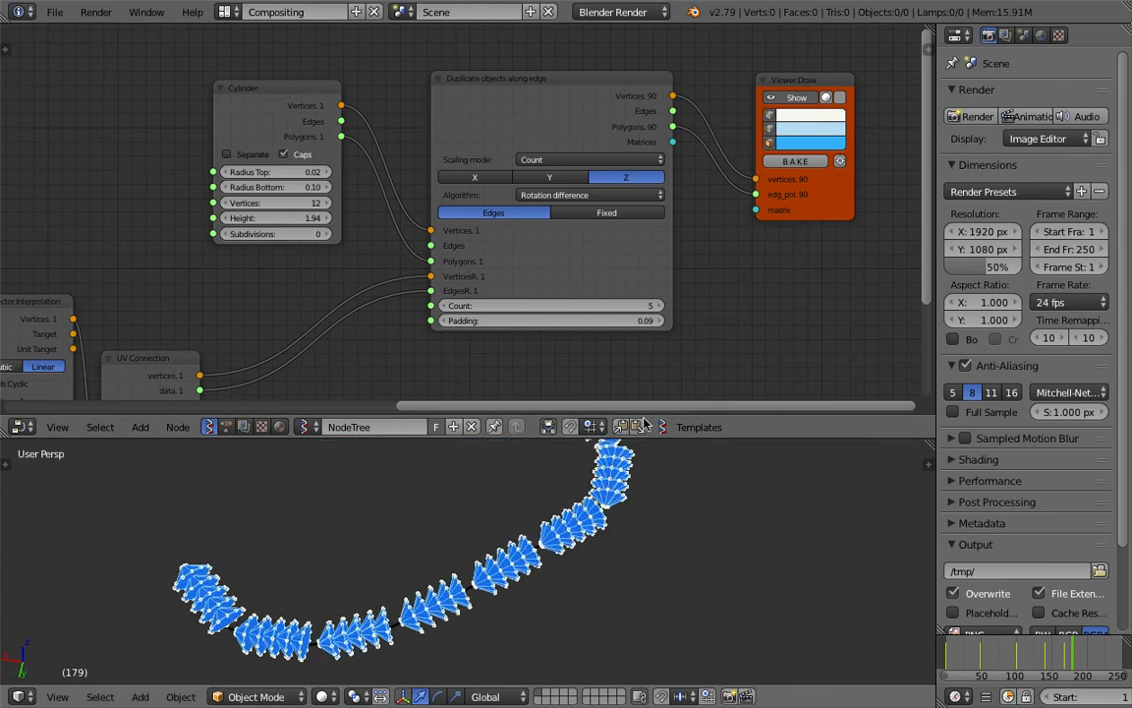
# Set the Duplicate node's scaling mode to Off and keep the Edges option.
pyautogui.moveTo(620, 313); pyautogui.dragTo(576, 316, button='middle')
pyautogui.click(503, 164)
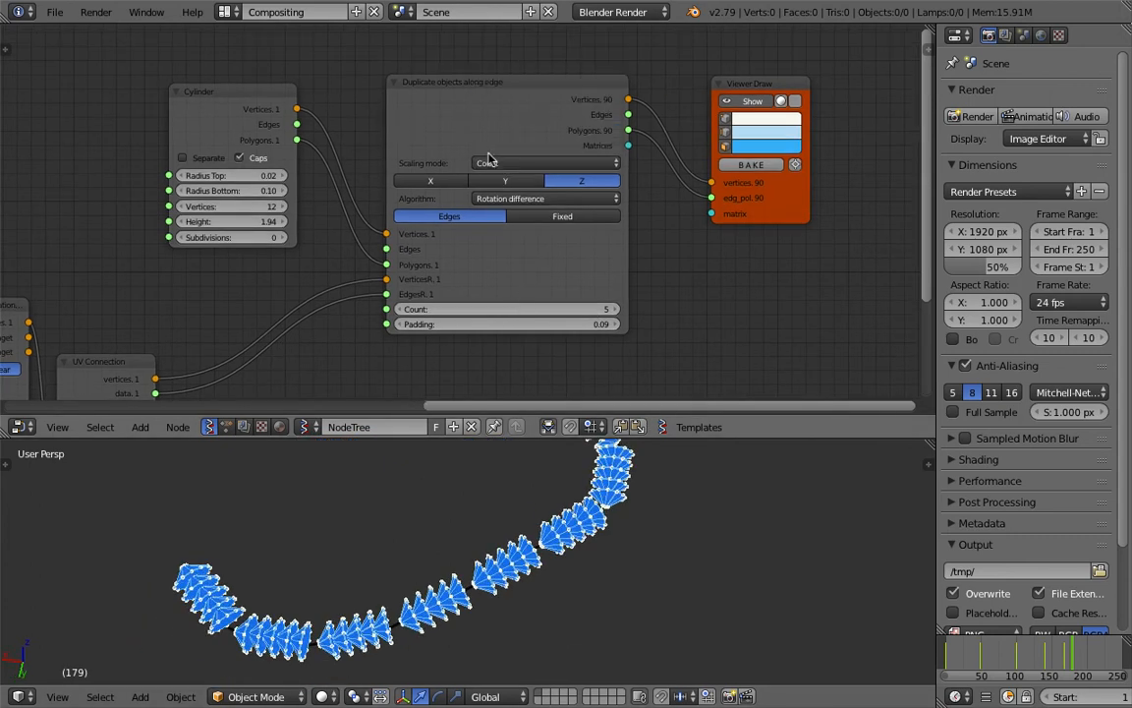
pyautogui.click(494, 163)
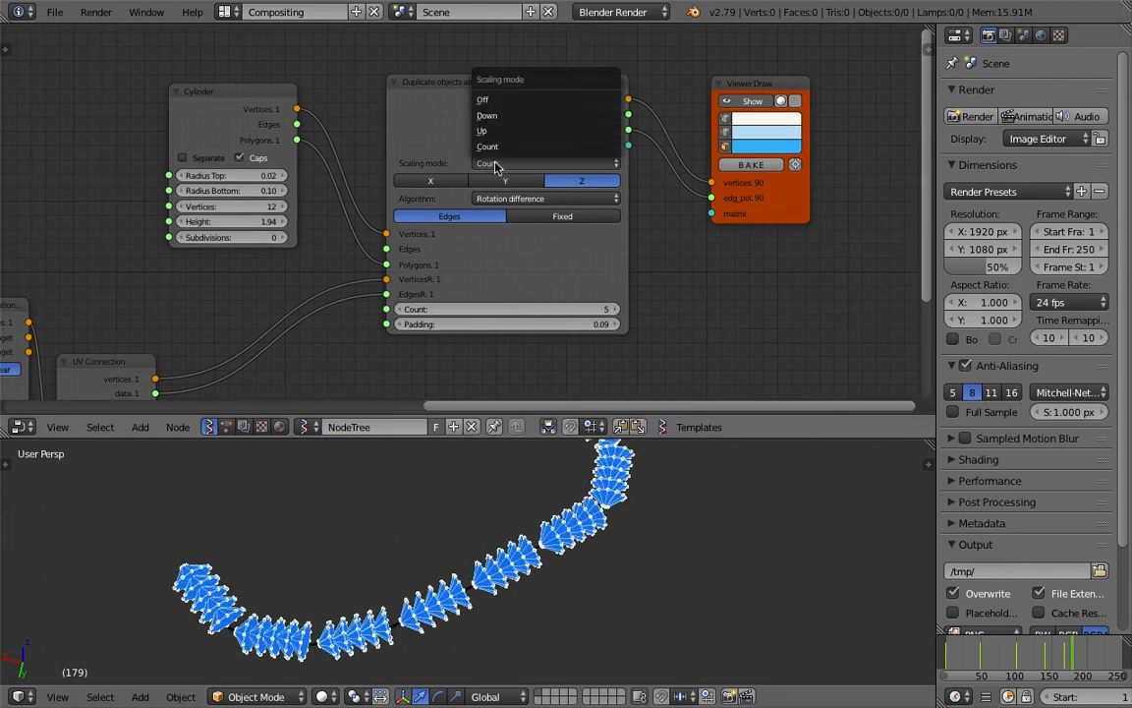
pyautogui.click(508, 101)
pyautogui.scroll(4, 530, 630)
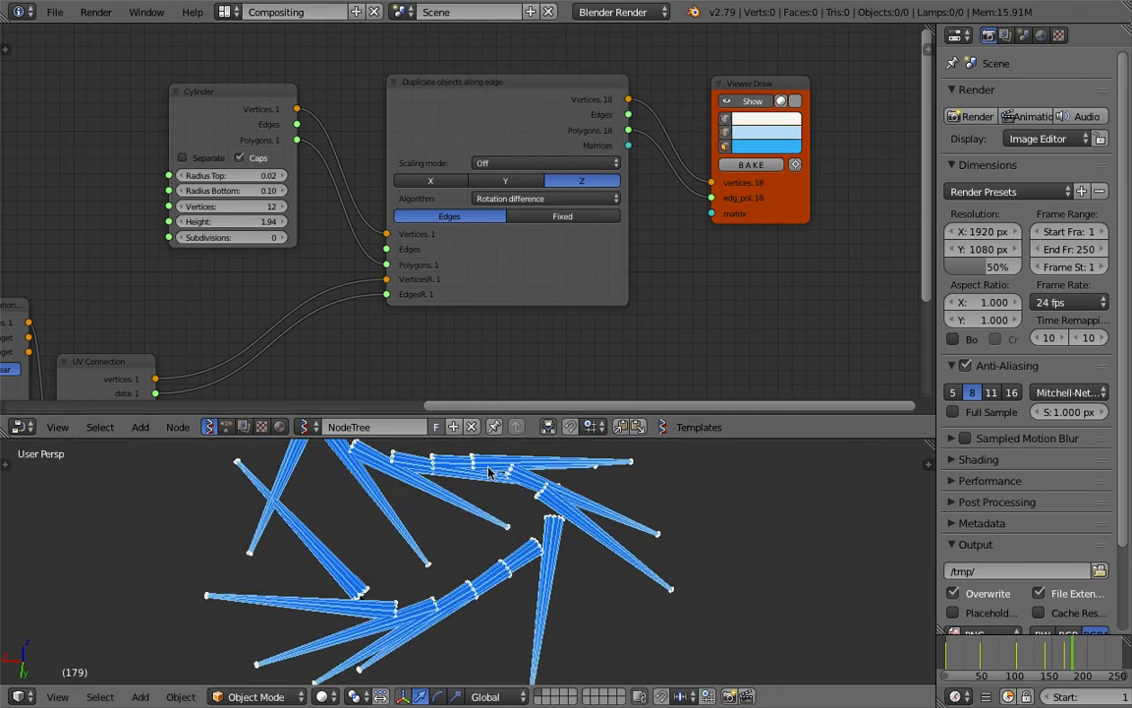
pyautogui.click(516, 164)
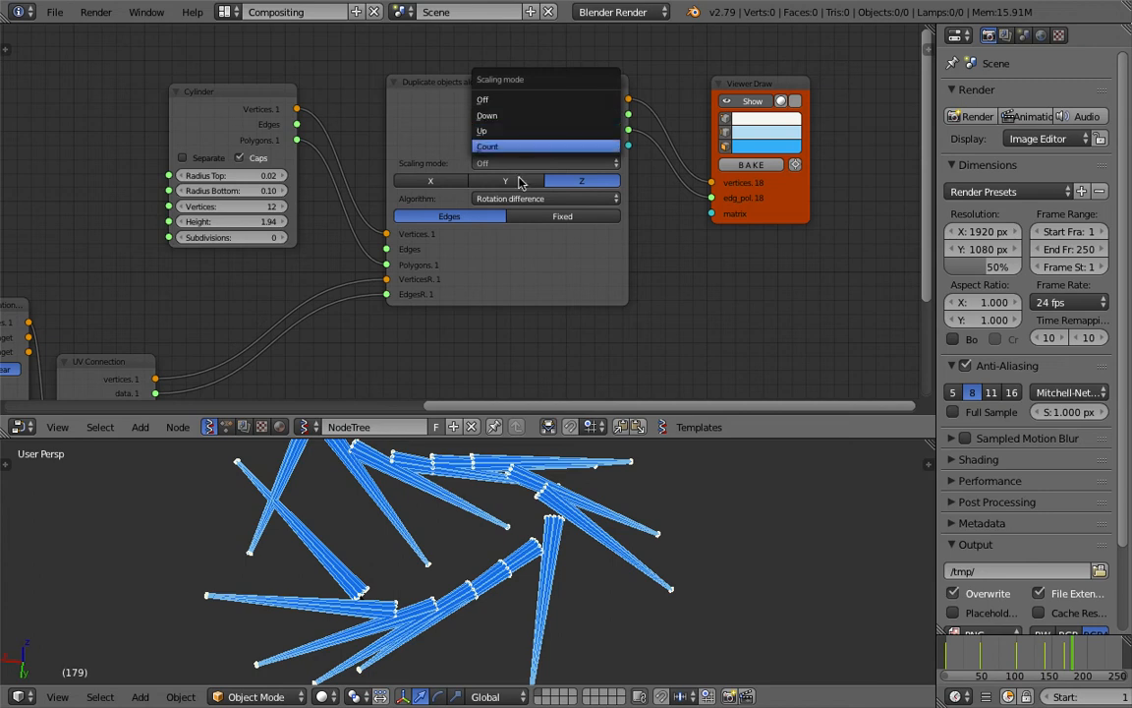
pyautogui.click(524, 216)
pyautogui.click(482, 218)
# Set the Cylinder node's height to 1.22 and enlarge the 3D viewport to show the whole stroke.
pyautogui.moveTo(232, 223); pyautogui.dragTo(161, 222)
pyautogui.moveTo(438, 521)
pyautogui.mouseDown(button='middle')
pyautogui.moveTo(507, 554)
pyautogui.moveTo(447, 532)
pyautogui.mouseUp(button='middle')
pyautogui.scroll(-3, 508, 553)
pyautogui.scroll(3, 447, 531)
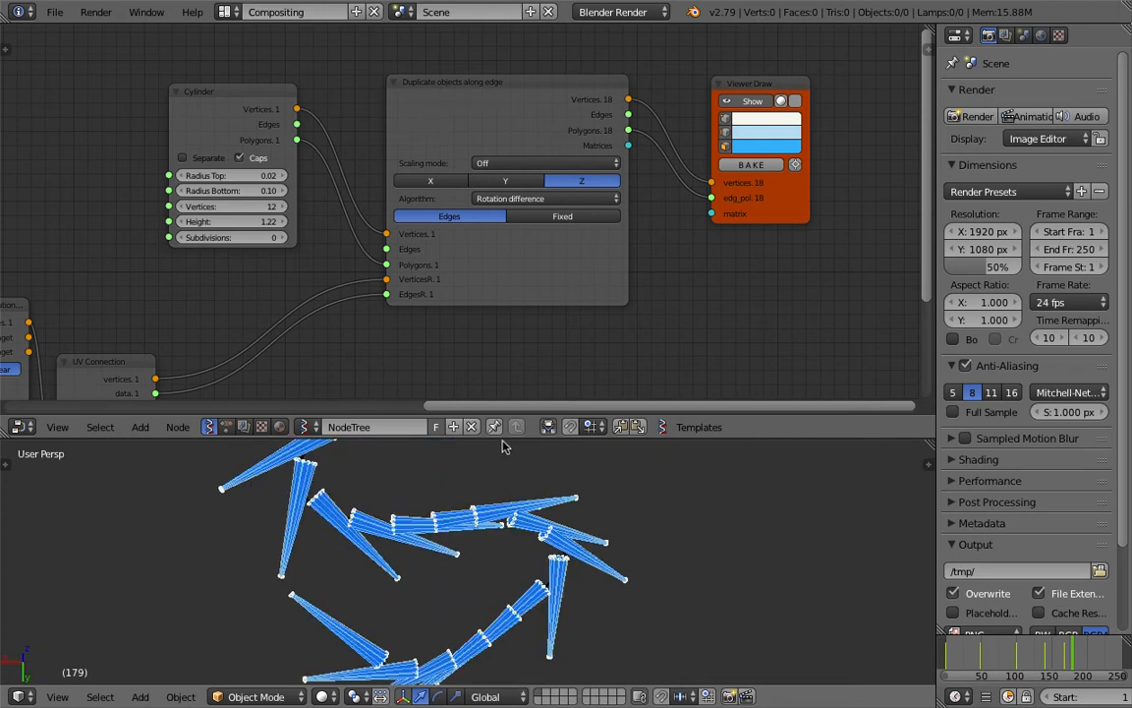
pyautogui.moveTo(503, 439); pyautogui.dragTo(503, 326)
pyautogui.moveTo(464, 470); pyautogui.dragTo(503, 482, button='middle')
# Try the Tracking and Rotation difference algorithms on the Duplicate node and settle on Householder.
pyautogui.click(531, 145)
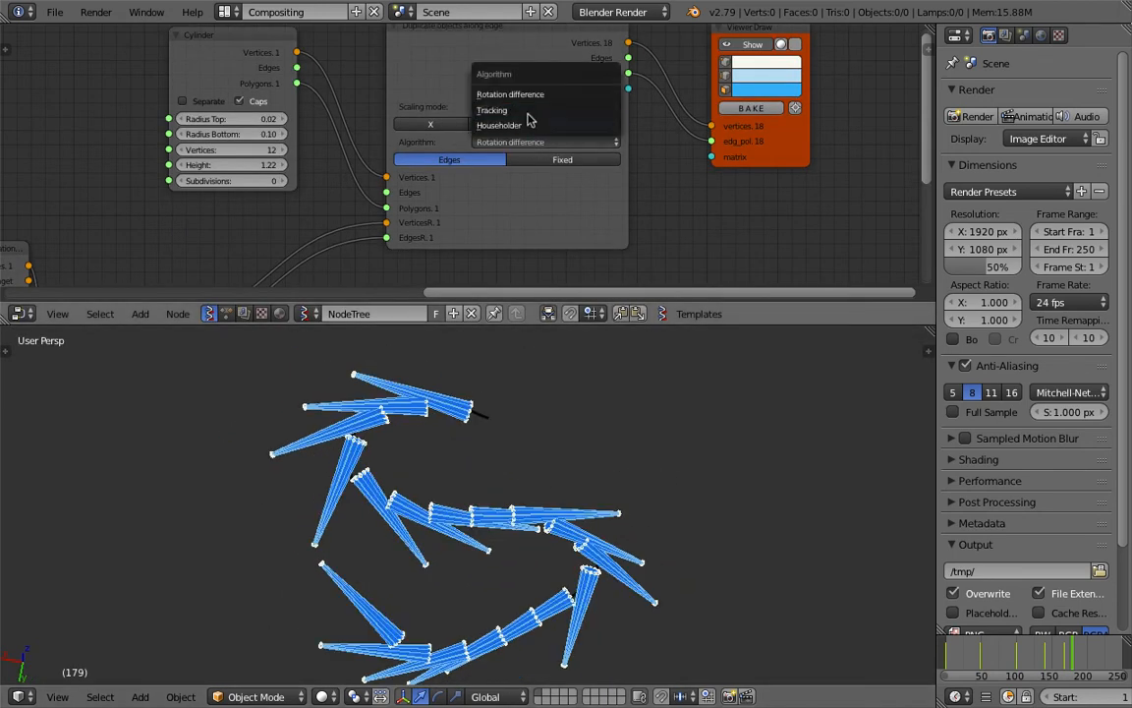
pyautogui.click(521, 110)
pyautogui.click(526, 146)
pyautogui.click(539, 145)
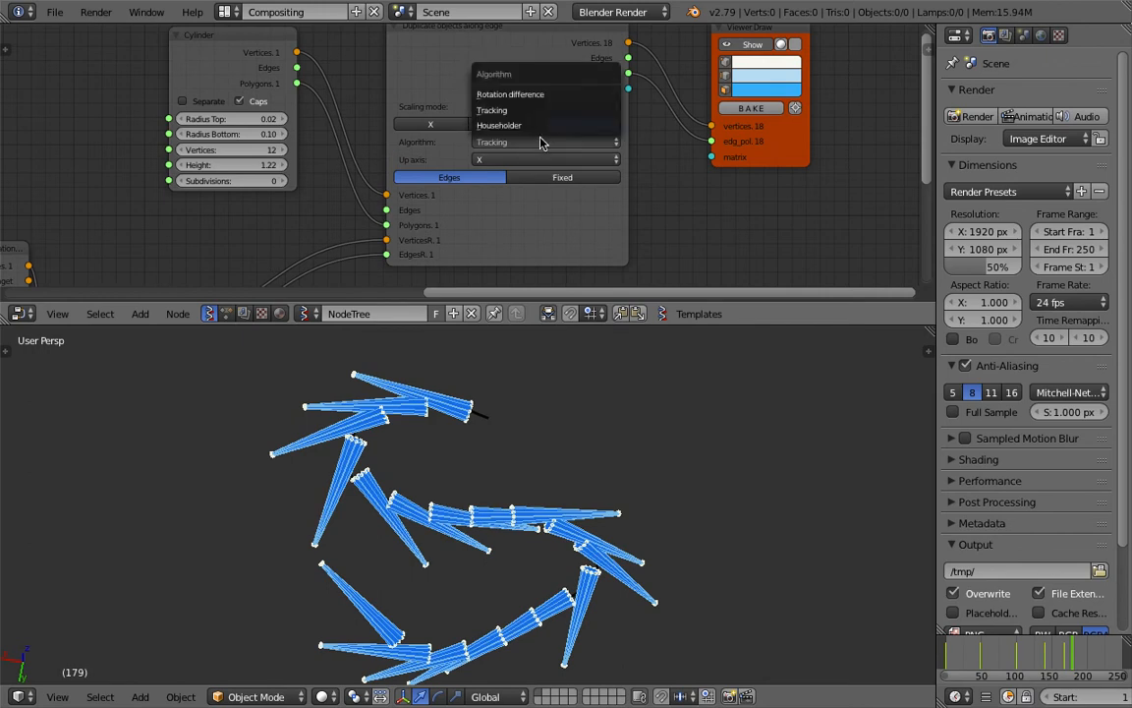
pyautogui.click(538, 94)
pyautogui.click(535, 144)
pyautogui.click(532, 126)
pyautogui.moveTo(481, 429); pyautogui.dragTo(423, 362, button='middle')
pyautogui.scroll(-5, 551, 393)
# Bring the whole node setup into view, deselect all nodes and save the file.
pyautogui.moveTo(487, 196); pyautogui.dragTo(640, 138, button='middle')
pyautogui.scroll(-1, 640, 138)
pyautogui.scroll(-2, 463, 172)
pyautogui.scroll(-1, 503, 138)
pyautogui.press('a')
pyautogui.press('a')
pyautogui.hotkey('ctrl', 's')
# Delete the grease pencil node chain from the object selector through UV Connection, keeping Cylinder, Duplicate and Viewer Draw.
pyautogui.click(195, 123)
pyautogui.moveTo(382, 232); pyautogui.dragTo(620, 293)
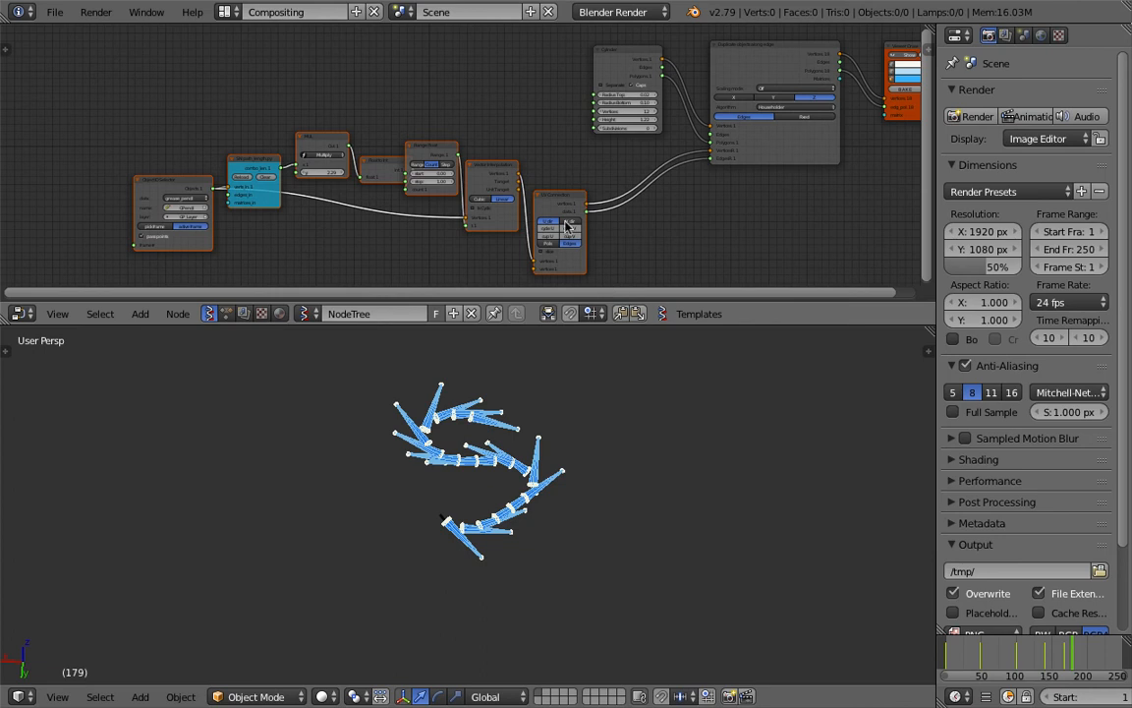
pyautogui.press('x')
# Add a Spiral node and link its Vertices and Edges to the Duplicate node's VerticesR and EdgesR inputs.
pyautogui.hotkey('shift', 'a')
pyautogui.click(537, 180)
pyautogui.write('spir')
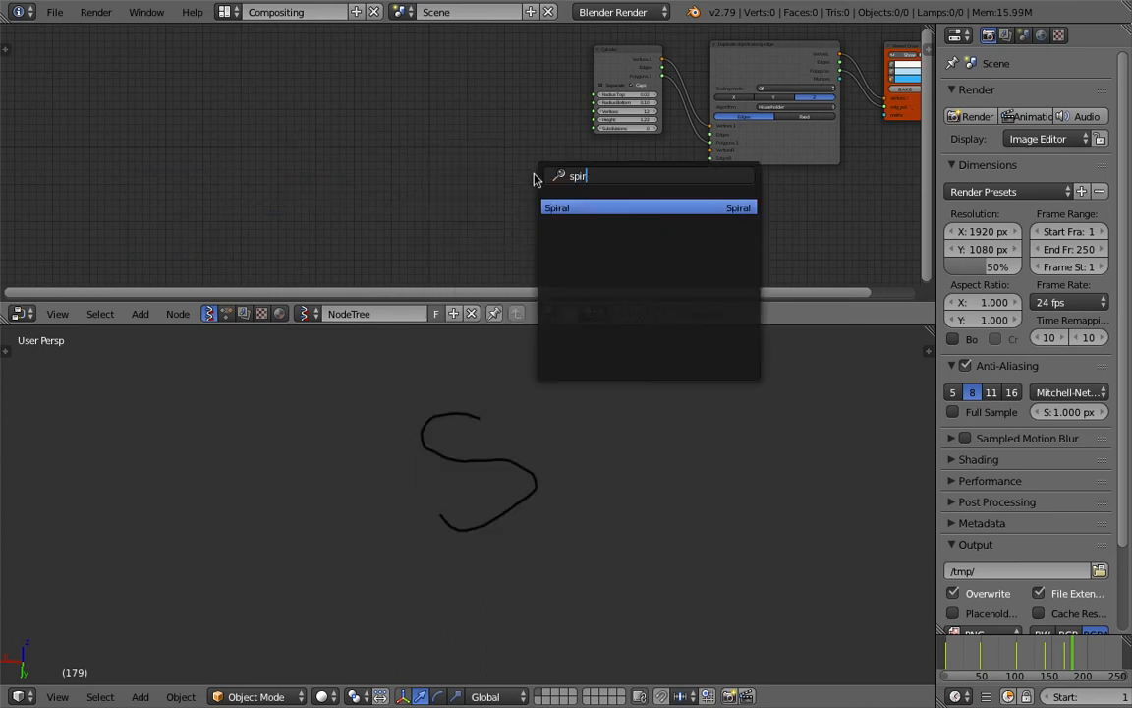
pyautogui.press('Return')
pyautogui.moveTo(389, 73); pyautogui.dragTo(410, 189, button='middle')
pyautogui.scroll(3, 410, 190)
pyautogui.moveTo(373, 147)
pyautogui.mouseDown()
pyautogui.moveTo(570, 90)
pyautogui.moveTo(383, 167)
pyautogui.mouseUp()
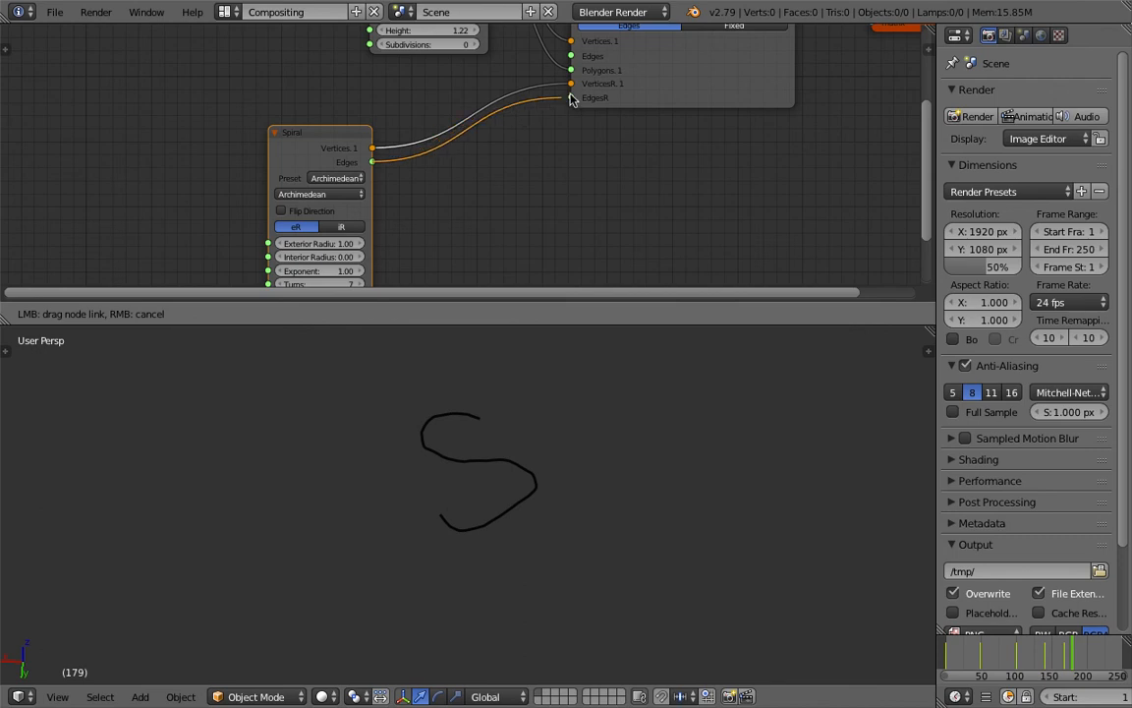
# Enlarge the node editor area to show more of the Spiral node's parameters.
pyautogui.moveTo(526, 414); pyautogui.dragTo(496, 421)
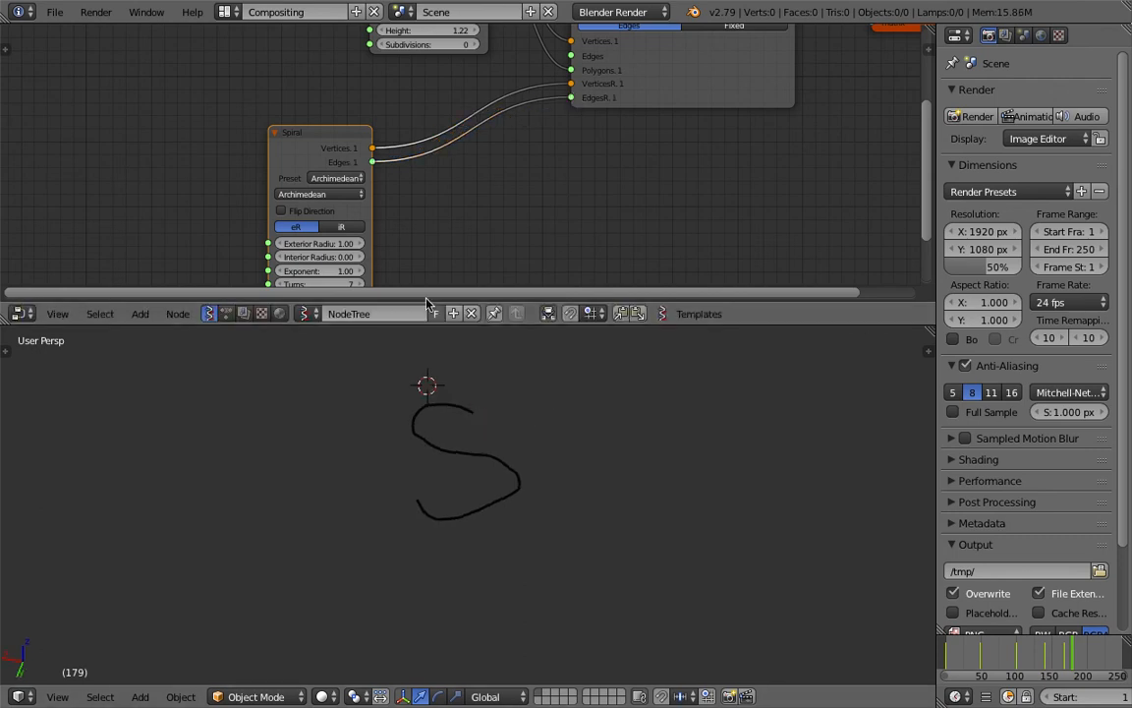
pyautogui.moveTo(539, 214); pyautogui.dragTo(551, 172, button='middle')
pyautogui.scroll(-3, 551, 172)
pyautogui.moveTo(630, 157); pyautogui.dragTo(476, 290, button='middle')
pyautogui.moveTo(419, 229); pyautogui.dragTo(455, 187, button='middle')
pyautogui.moveTo(337, 325); pyautogui.dragTo(339, 385)
pyautogui.moveTo(312, 295); pyautogui.dragTo(374, 209, button='middle')
pyautogui.scroll(3, 374, 209)
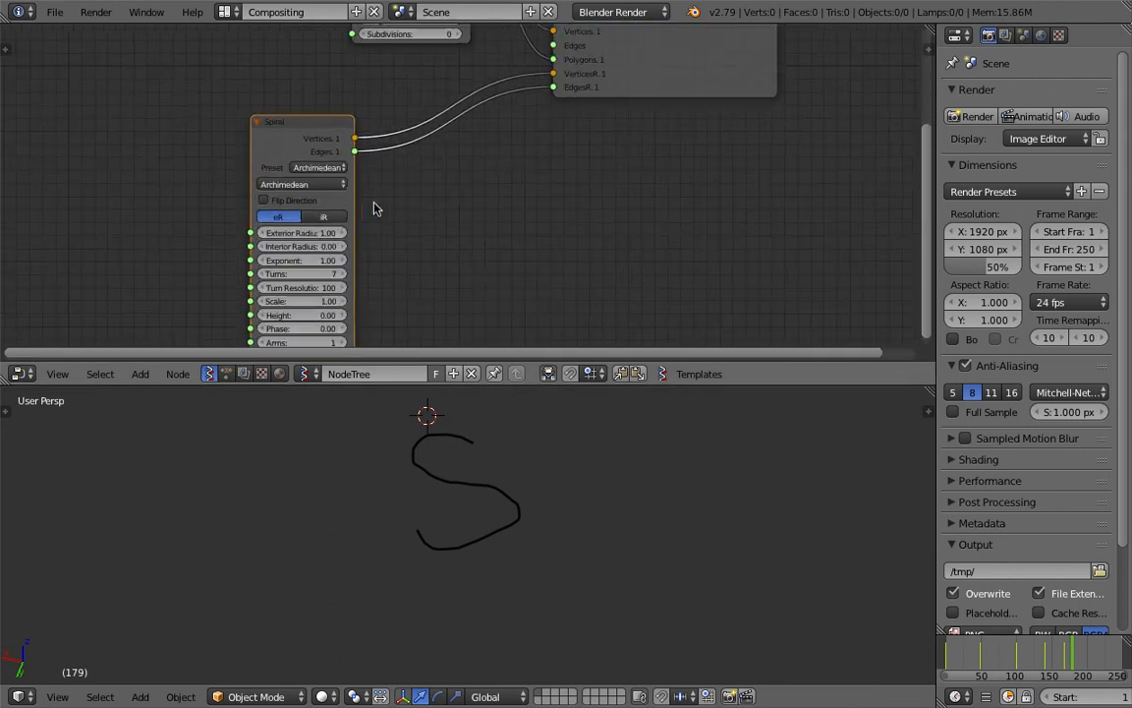
# Examine how the cylinders are duplicated along the spiral in the 3D viewport.
pyautogui.scroll(-10, 552, 479)
pyautogui.keyDown('shift'); pyautogui.moveTo(295, 578); pyautogui.dragTo(545, 536, button='middle'); pyautogui.keyUp('shift')
pyautogui.scroll(7, 679, 480)
pyautogui.moveTo(545, 536); pyautogui.dragTo(536, 495, button='middle')
pyautogui.scroll(2, 545, 554)
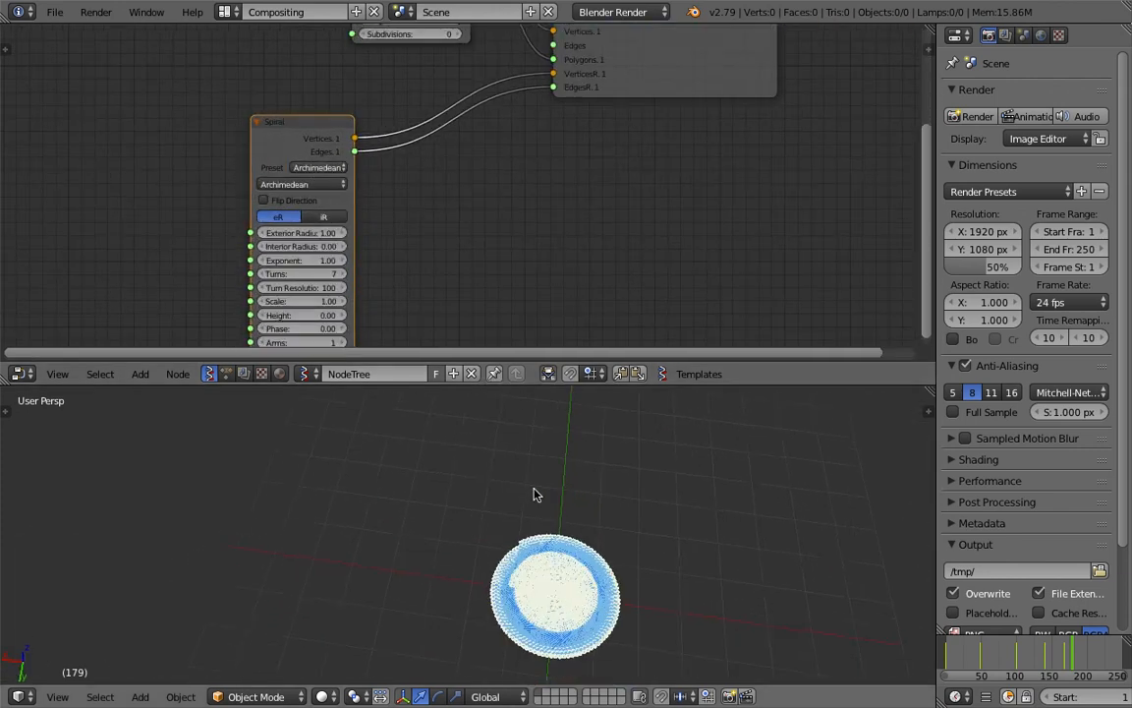
pyautogui.scroll(6, 536, 496)
pyautogui.keyDown('shift'); pyautogui.moveTo(589, 549); pyautogui.dragTo(527, 500, button='middle'); pyautogui.keyUp('shift')
pyautogui.scroll(3, 527, 500)
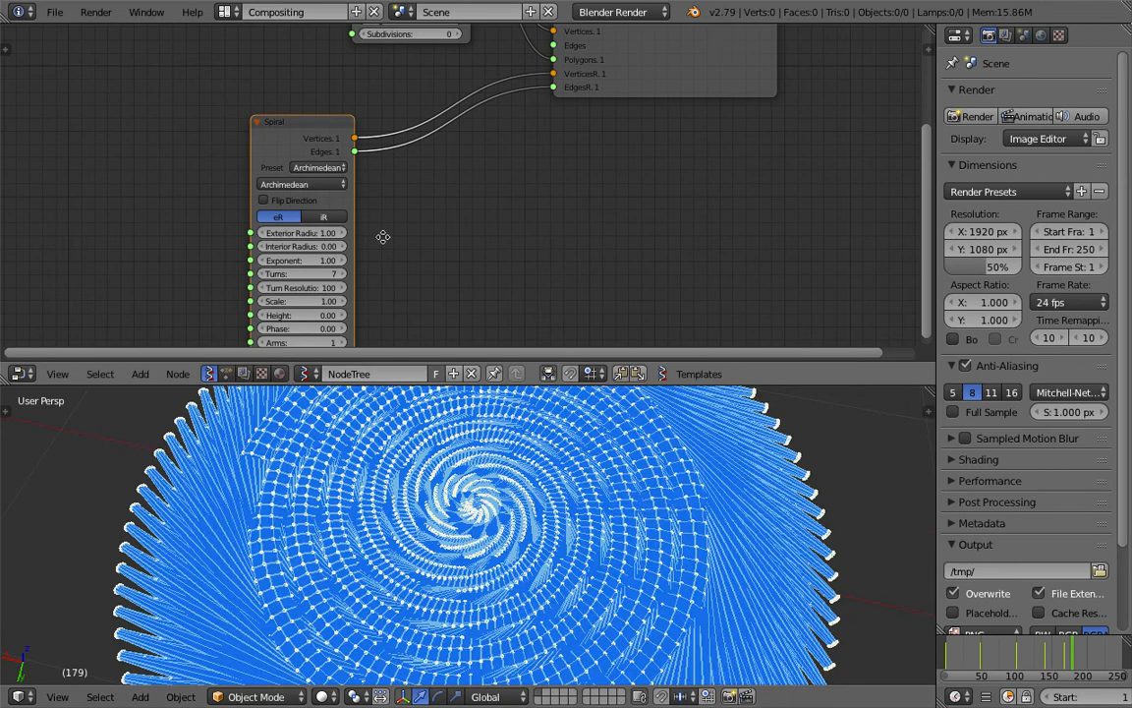
# Set the Spiral node to 3 turns with exterior radius 3.85 and interior radius 1.50.
pyautogui.moveTo(374, 266); pyautogui.dragTo(383, 251, button='middle')
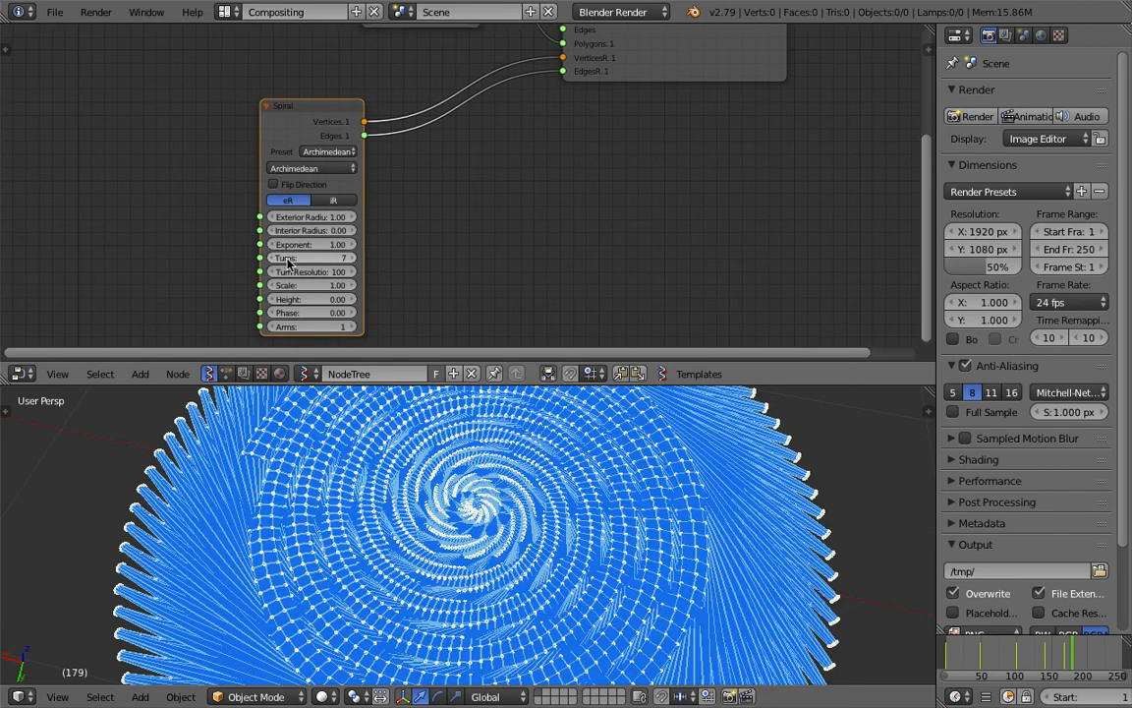
pyautogui.press('Return')
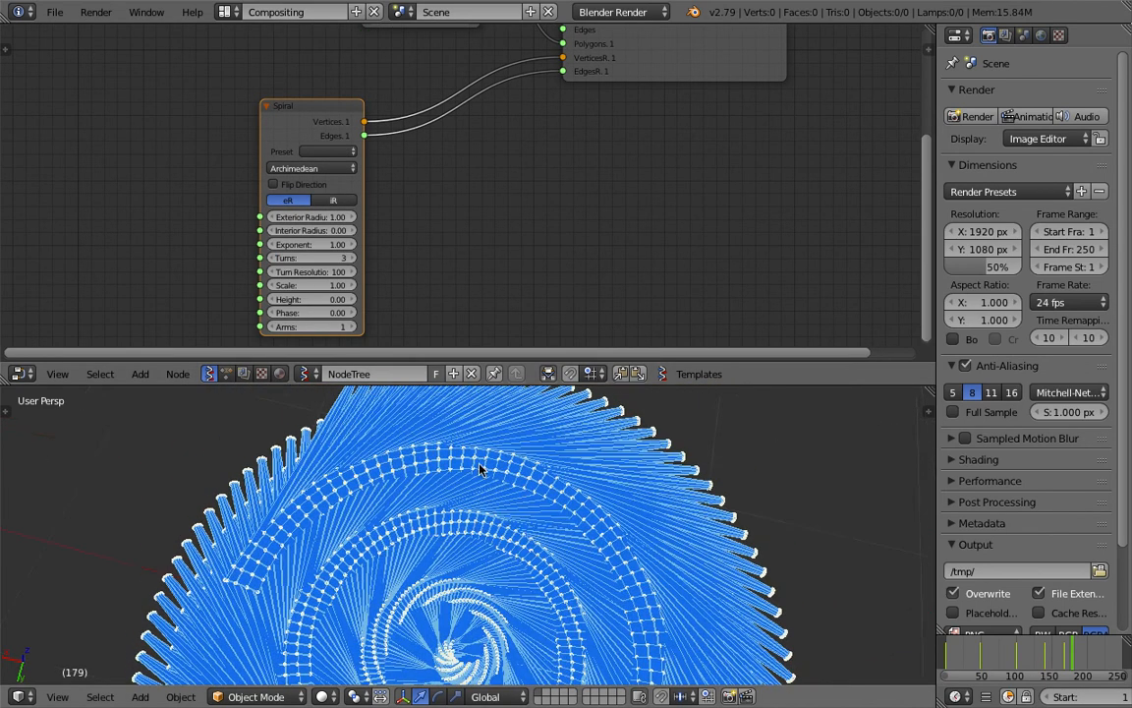
pyautogui.moveTo(310, 216); pyautogui.dragTo(462, 216)
pyautogui.scroll(-5, 430, 496)
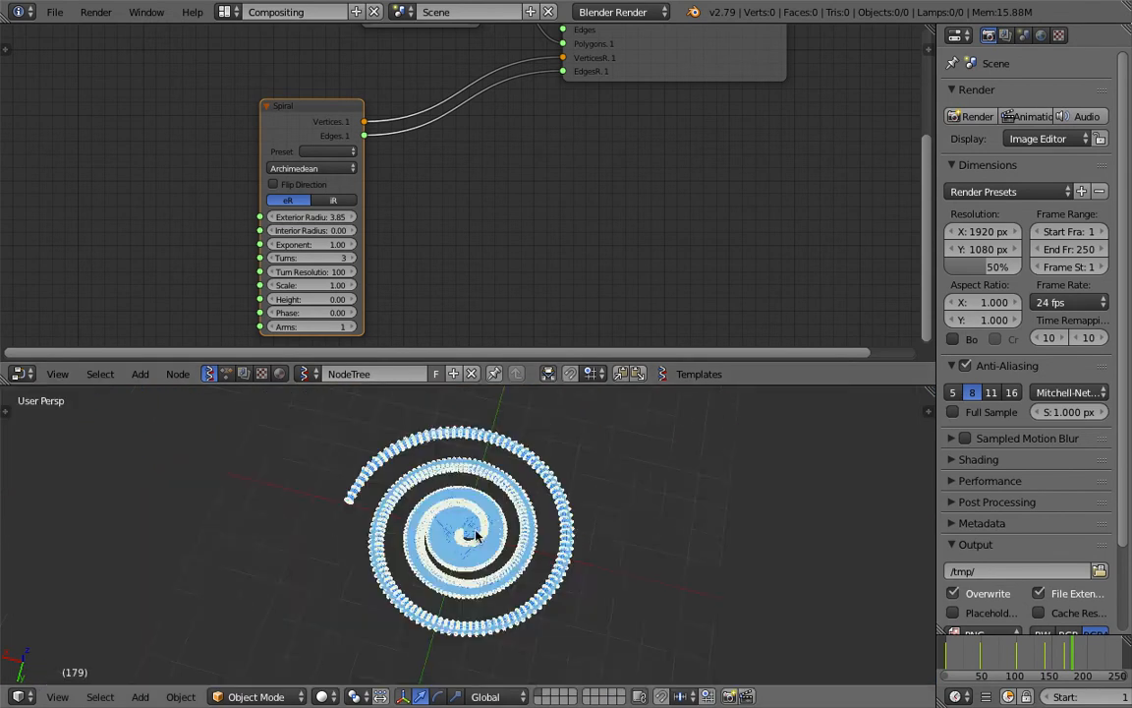
pyautogui.moveTo(324, 230); pyautogui.dragTo(363, 230)
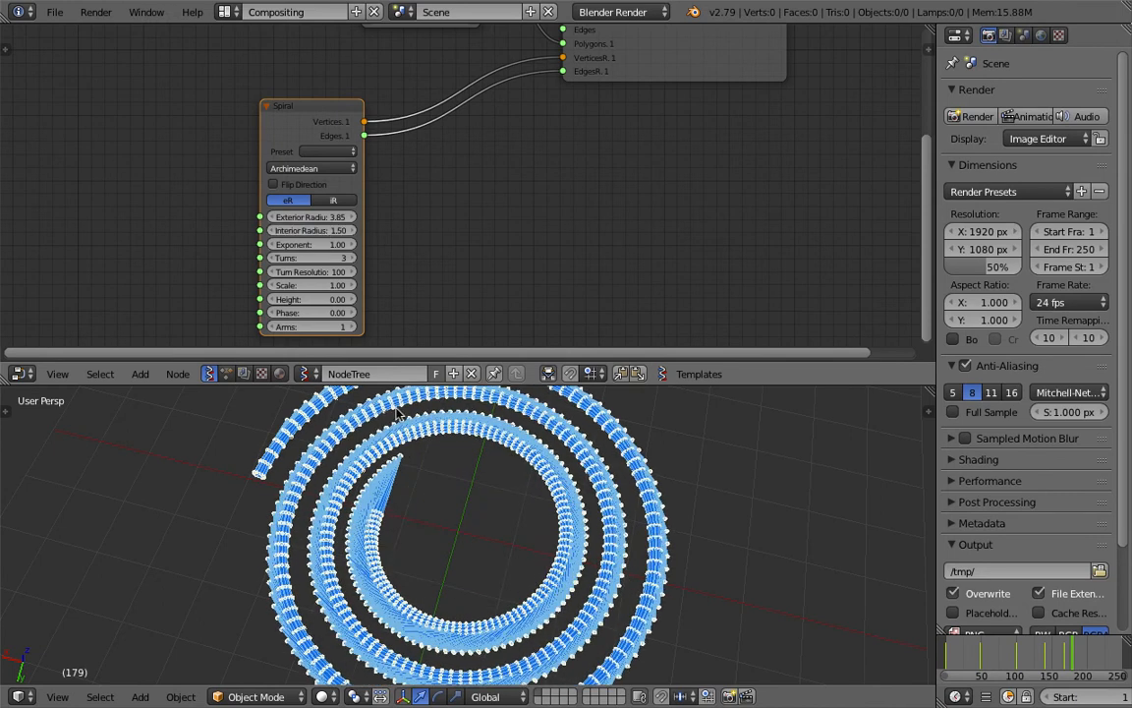
pyautogui.scroll(5, 550, 531)
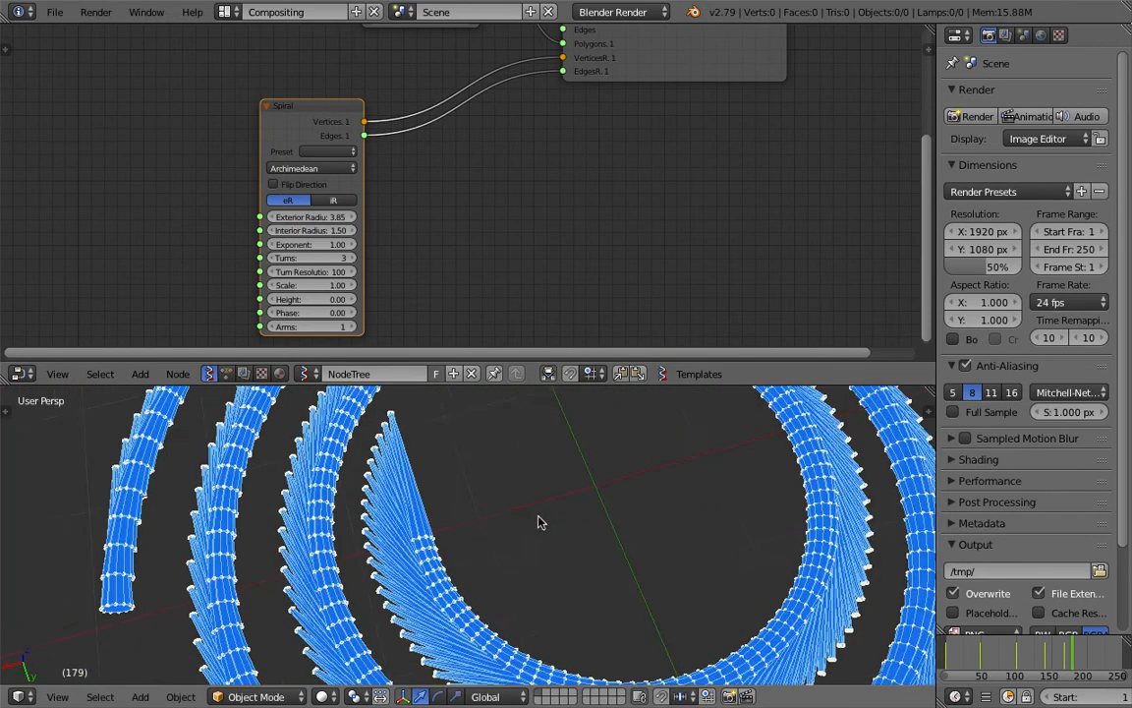
pyautogui.scroll(-4, 538, 522)
# Try the X axis on the Duplicate node and set it to Y so the cylinders stand upright.
pyautogui.moveTo(531, 137)
pyautogui.mouseDown(button='middle')
pyautogui.moveTo(531, 190)
pyautogui.moveTo(392, 222)
pyautogui.moveTo(531, 185)
pyautogui.moveTo(581, 110)
pyautogui.moveTo(323, 136)
pyautogui.mouseUp(button='middle')
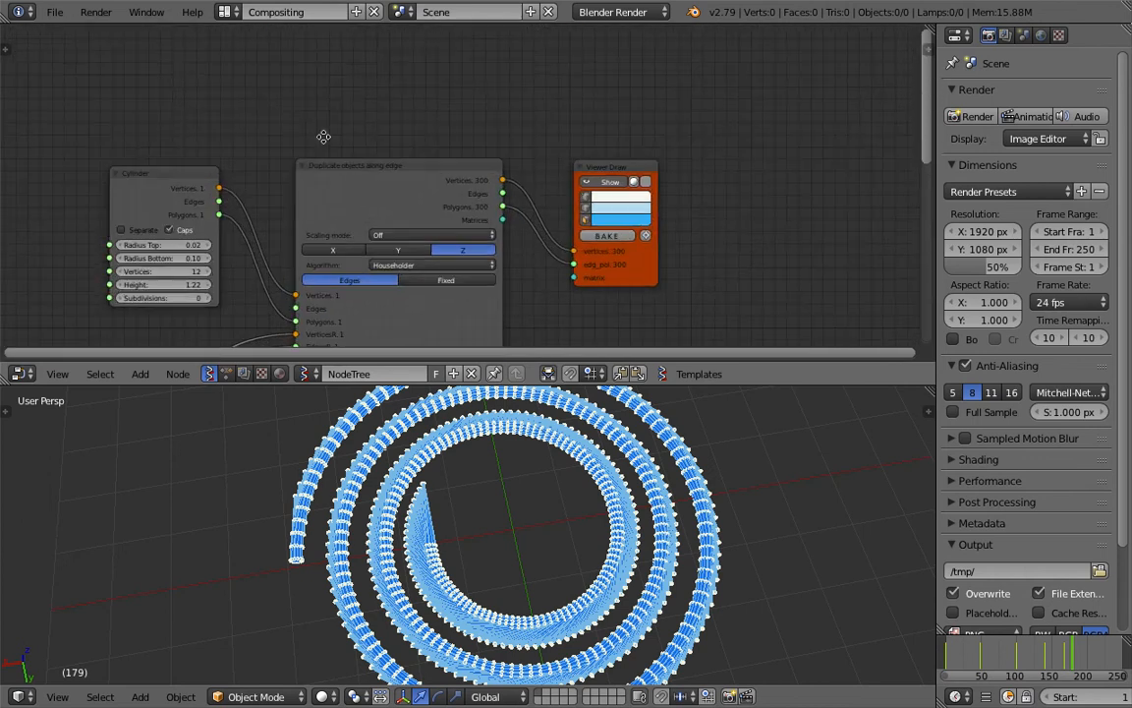
pyautogui.scroll(2, 323, 137)
pyautogui.scroll(3, 268, 103)
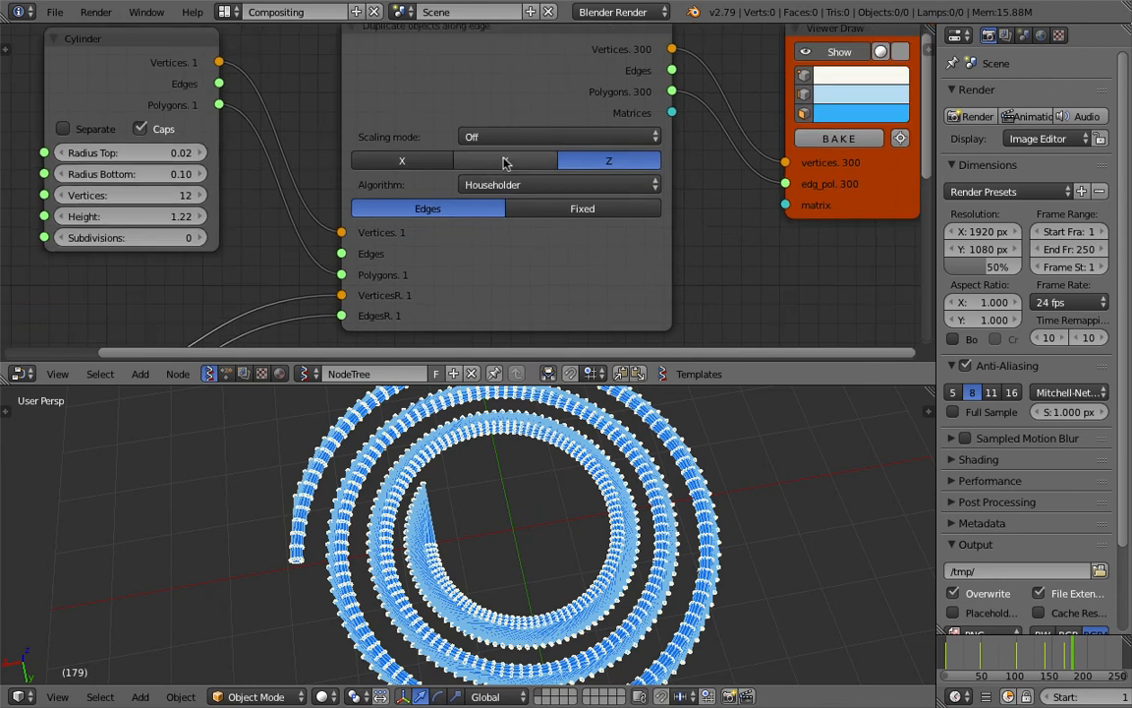
pyautogui.click(489, 163)
pyautogui.click(429, 164)
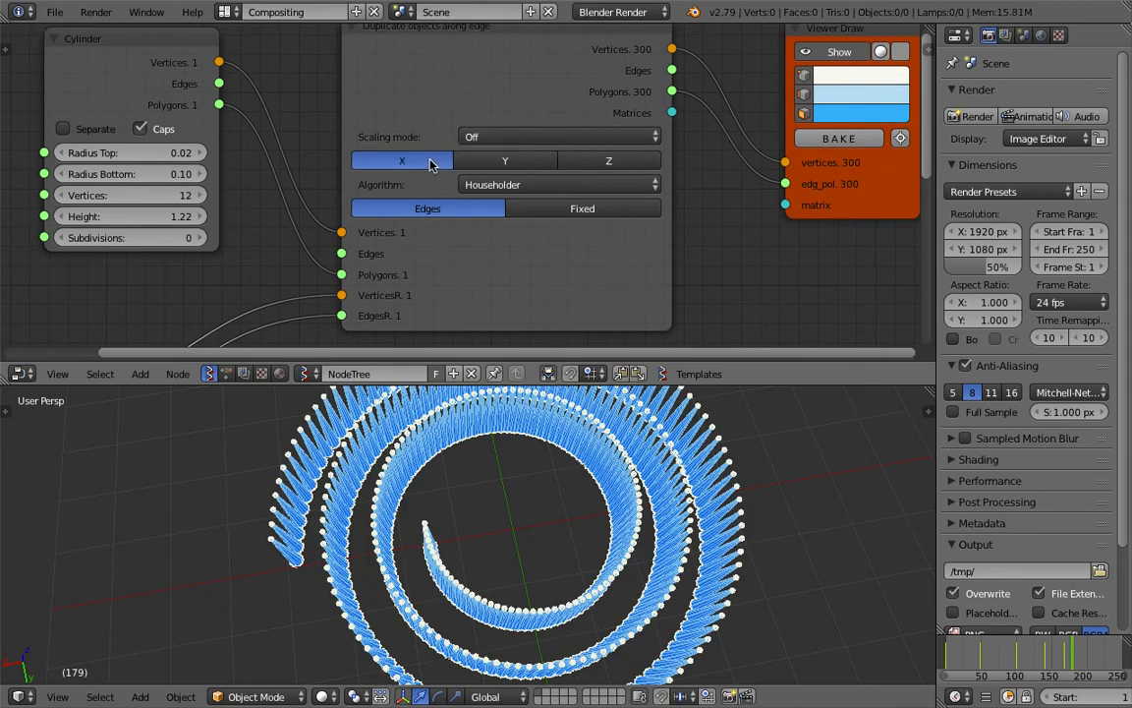
pyautogui.click(531, 163)
pyautogui.moveTo(589, 442); pyautogui.dragTo(484, 497, button='middle')
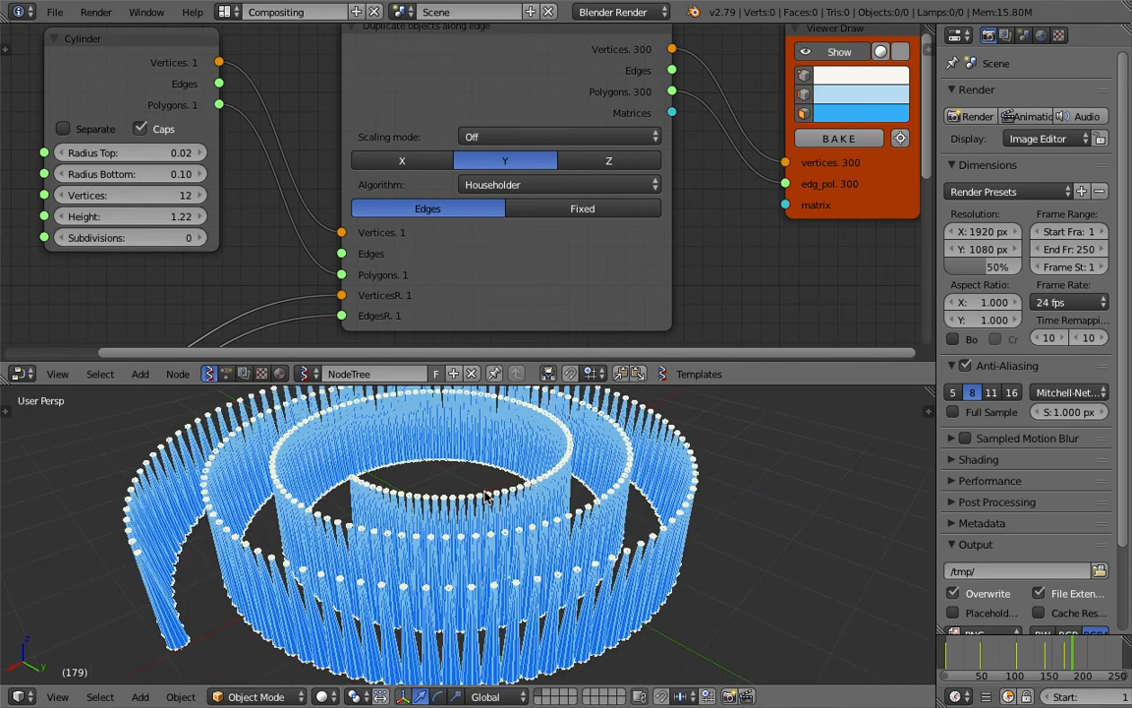
pyautogui.scroll(-3, 485, 497)
pyautogui.moveTo(450, 592); pyautogui.dragTo(528, 509, button='middle')
pyautogui.scroll(-2, 402, 217)
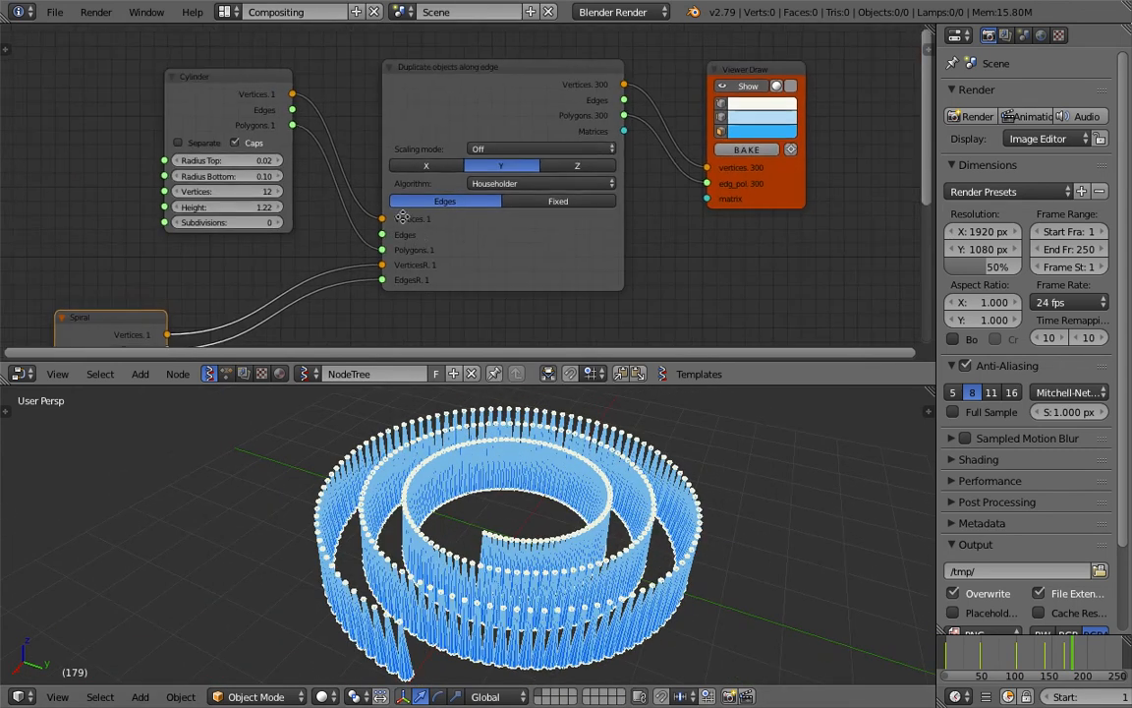
# Move the Spiral node up so it sits just below the Cylinder node.
pyautogui.moveTo(402, 217); pyautogui.dragTo(459, 211, button='middle')
pyautogui.moveTo(318, 285); pyautogui.dragTo(388, 242, button='middle')
pyautogui.moveTo(215, 266); pyautogui.dragTo(215, 212)
pyautogui.scroll(1, 265, 245)
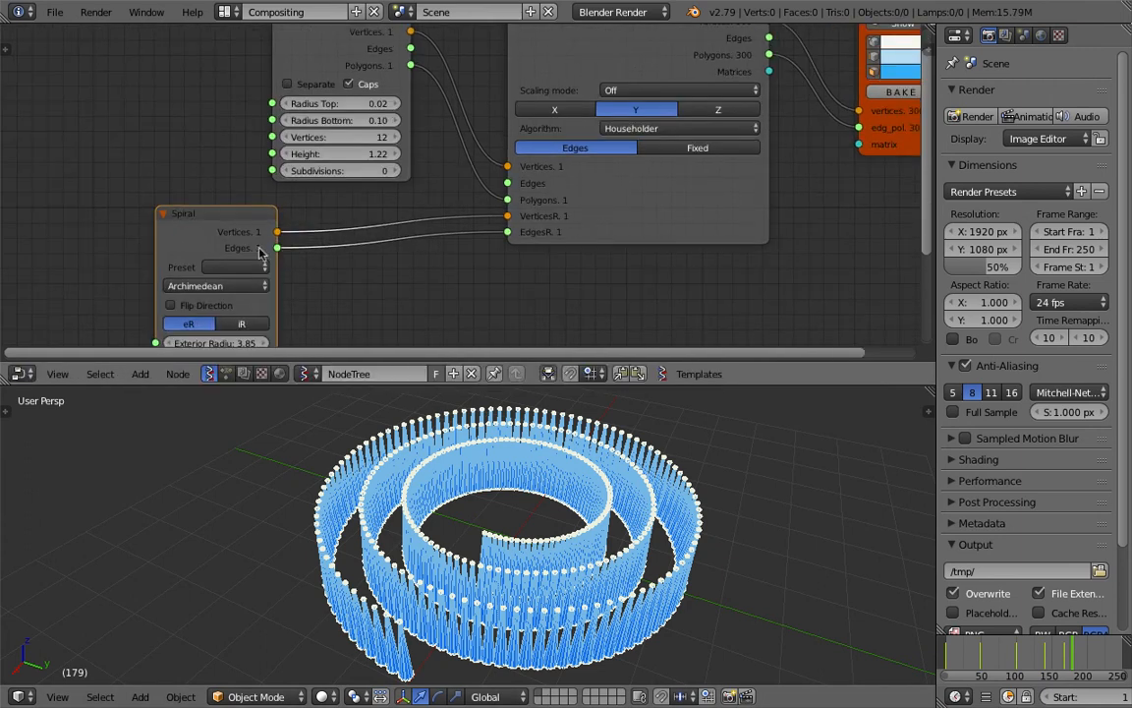
pyautogui.moveTo(271, 251); pyautogui.dragTo(194, 262)
pyautogui.moveTo(531, 472); pyautogui.dragTo(562, 502, button='middle')
pyautogui.moveTo(150, 235); pyautogui.dragTo(246, 240)
pyautogui.scroll(-9, 217, 244)
pyautogui.moveTo(334, 234); pyautogui.dragTo(623, 185, button='middle')
# Reopen the recently saved file containing the grease pencil node setup.
pyautogui.click(55, 11)
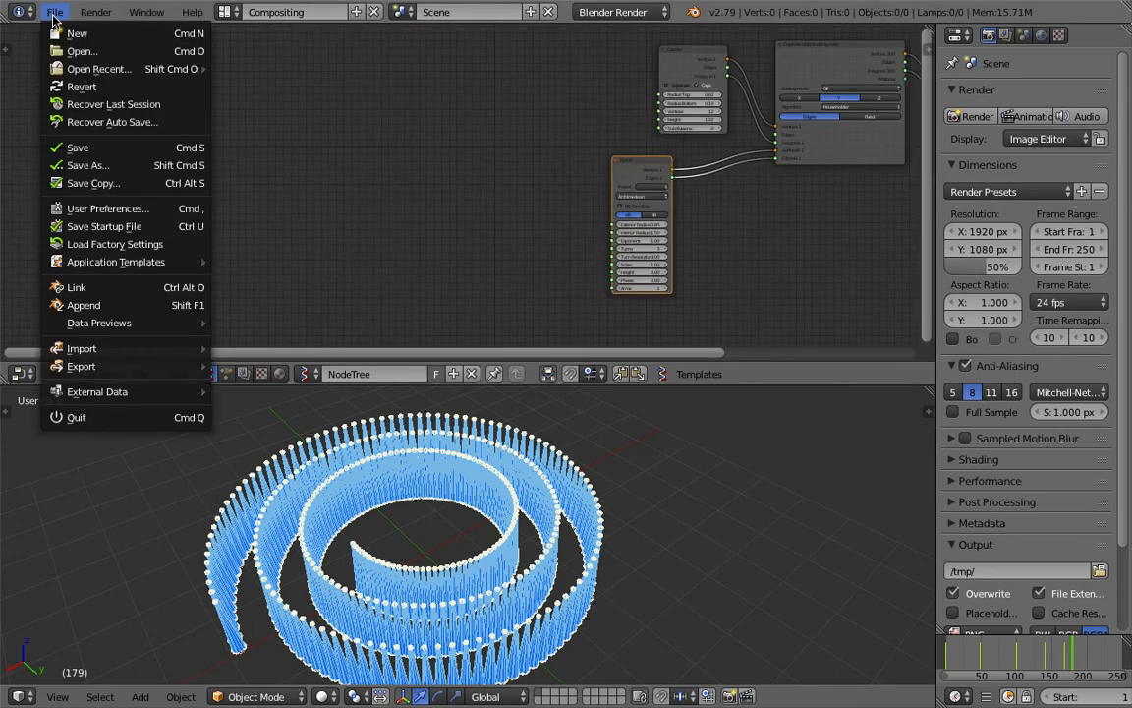
pyautogui.moveTo(98, 68)
pyautogui.click(254, 68)
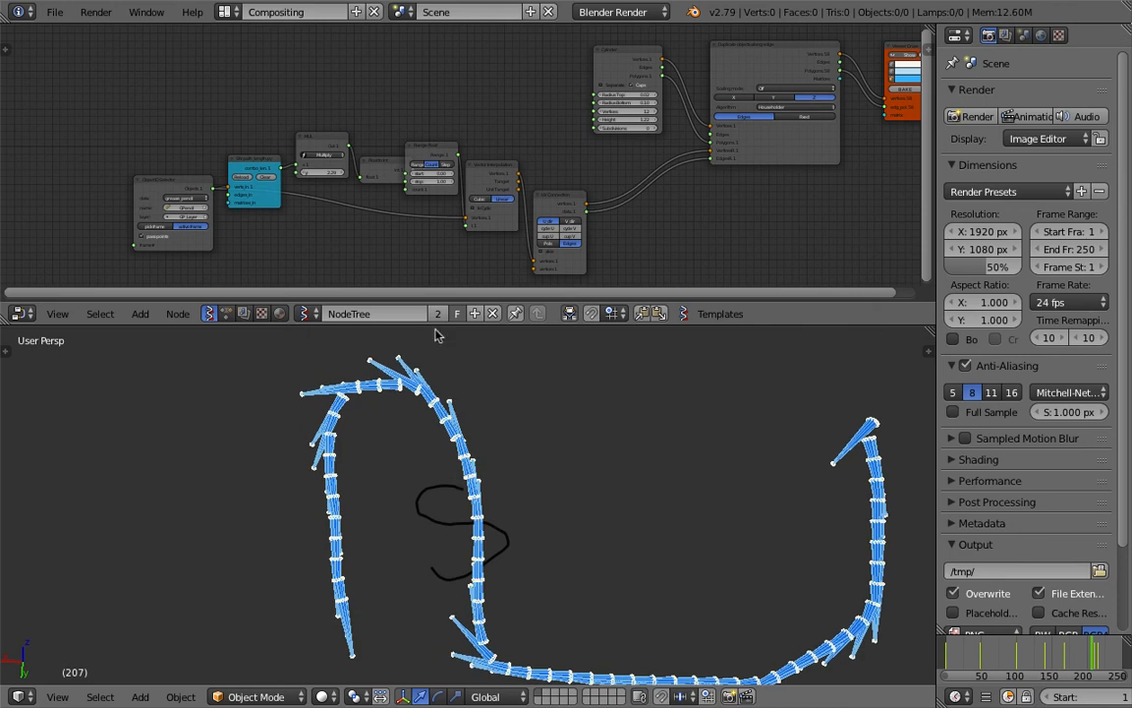
# Enlarge the node editor area and set the Duplicate node's algorithm to Tracking.
pyautogui.scroll(5, 480, 258)
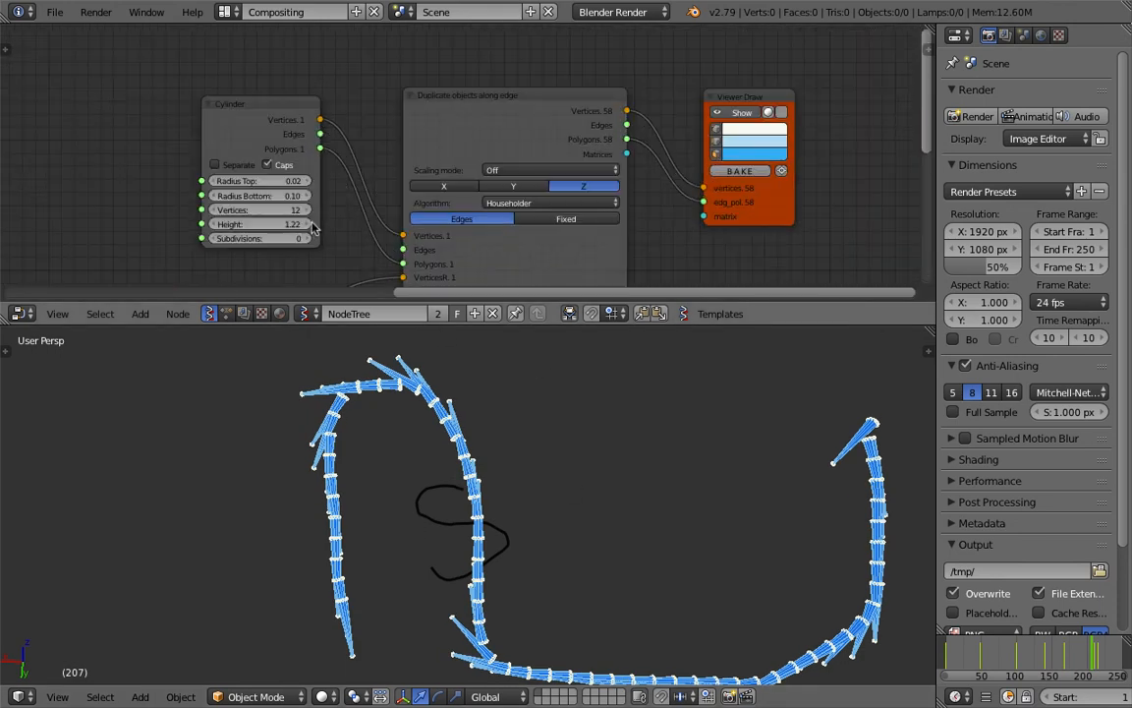
pyautogui.moveTo(313, 228); pyautogui.dragTo(298, 208, button='middle')
pyautogui.moveTo(496, 327); pyautogui.dragTo(501, 447)
pyautogui.scroll(2, 514, 288)
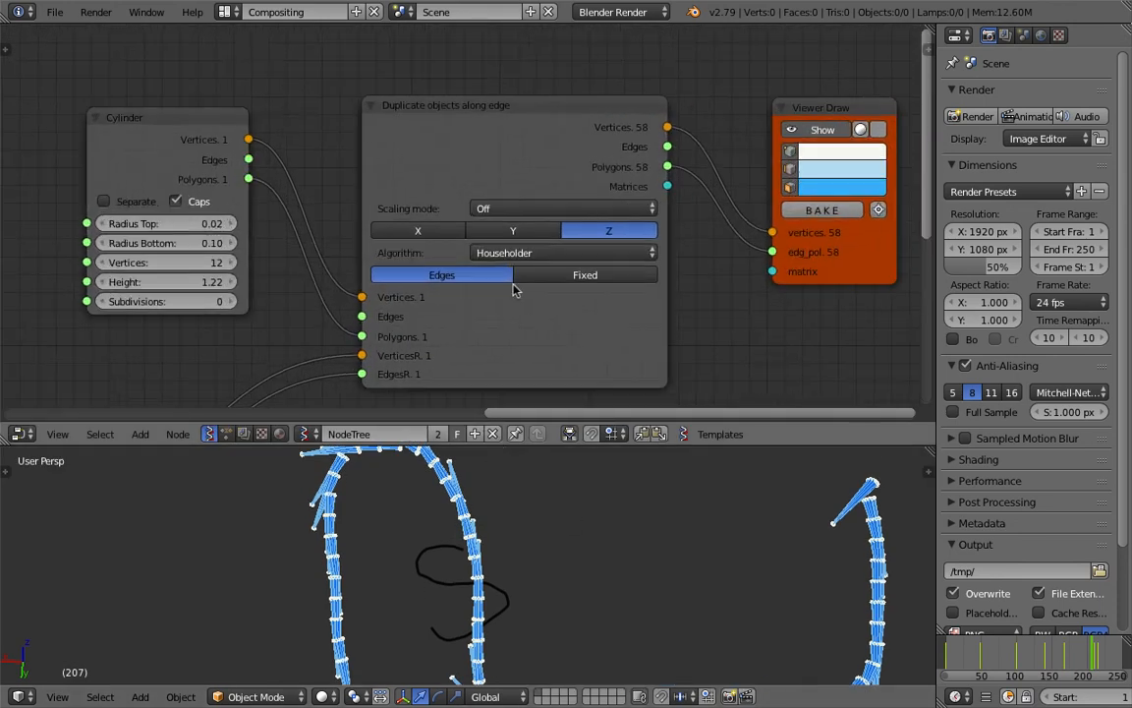
pyautogui.moveTo(590, 138); pyautogui.dragTo(590, 105, button='middle')
pyautogui.click(582, 223)
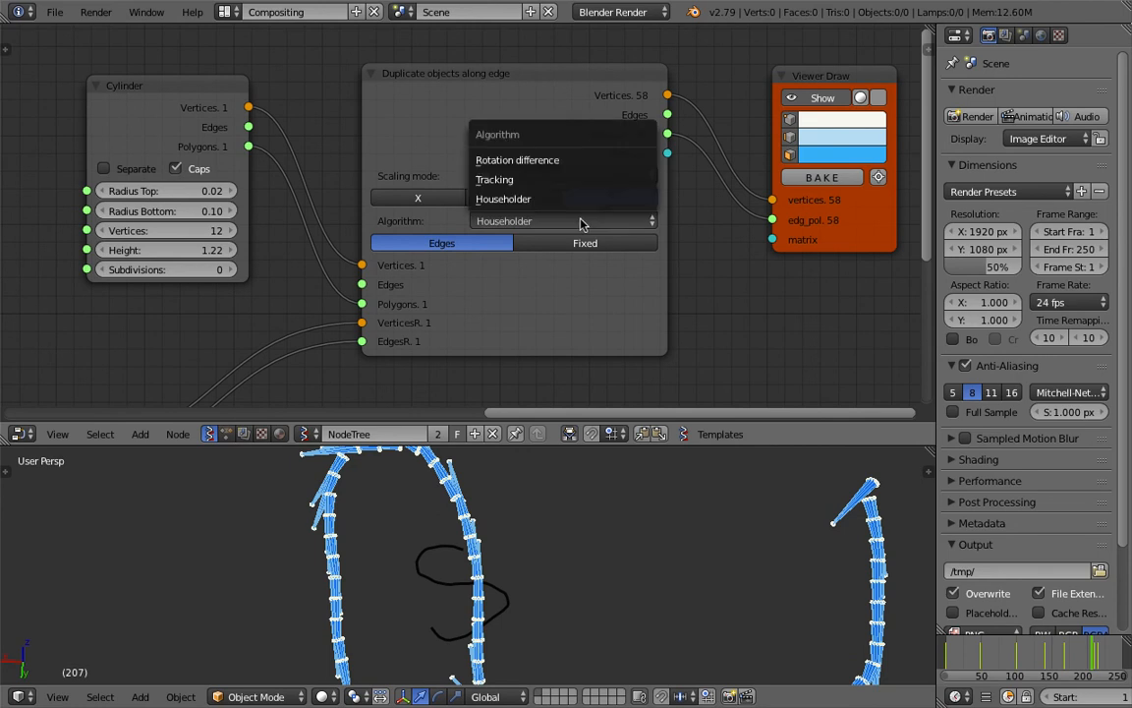
pyautogui.click(566, 181)
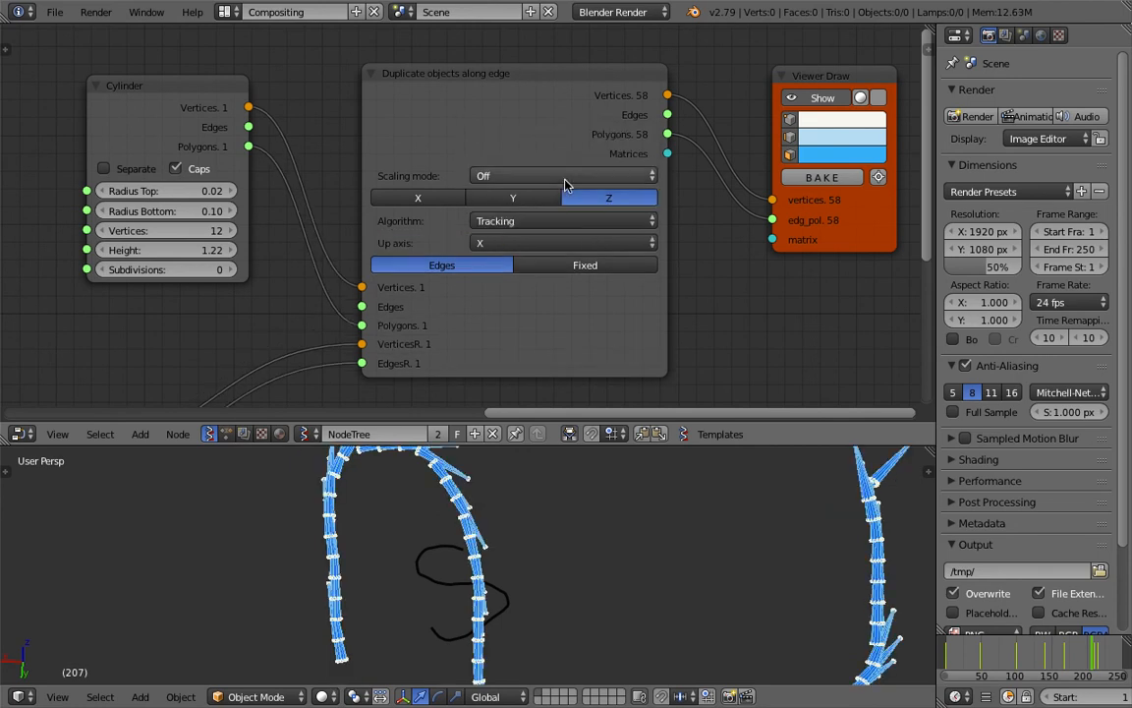
pyautogui.moveTo(567, 550); pyautogui.dragTo(550, 539, button='middle')
pyautogui.moveTo(609, 535); pyautogui.dragTo(592, 515, button='middle')
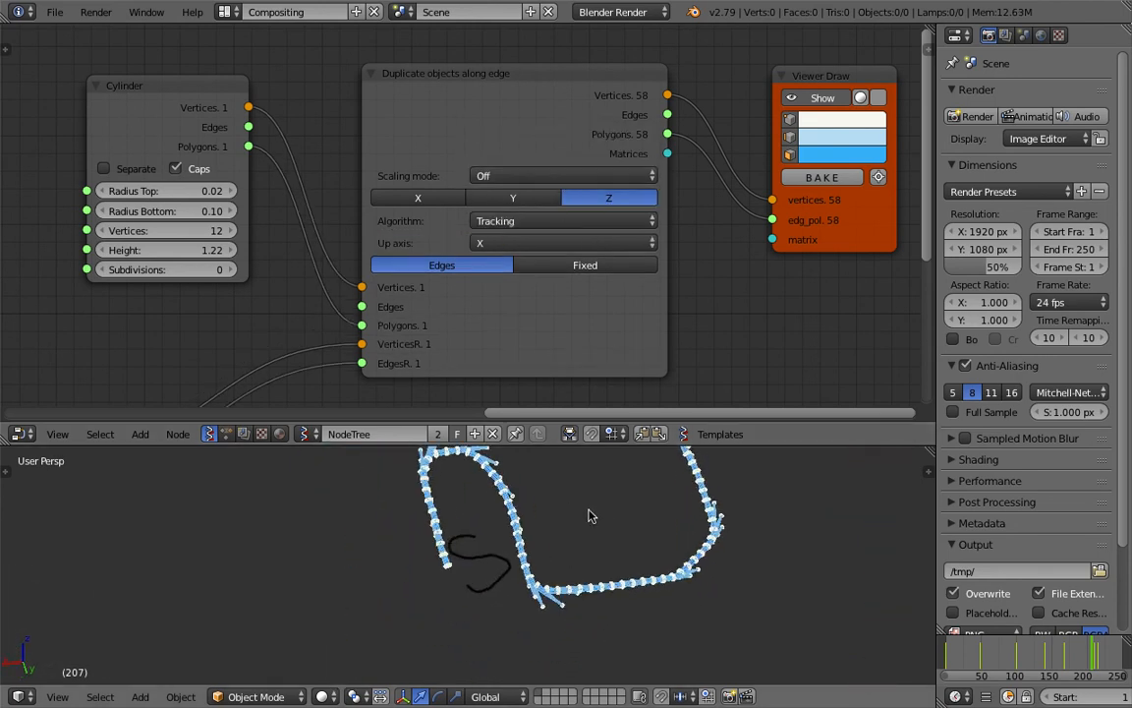
pyautogui.moveTo(512, 290); pyautogui.dragTo(322, 258, button='middle')
pyautogui.moveTo(426, 246); pyautogui.dragTo(518, 243, button='middle')
pyautogui.scroll(-2, 472, 231)
pyautogui.moveTo(316, 228); pyautogui.dragTo(540, 223, button='middle')
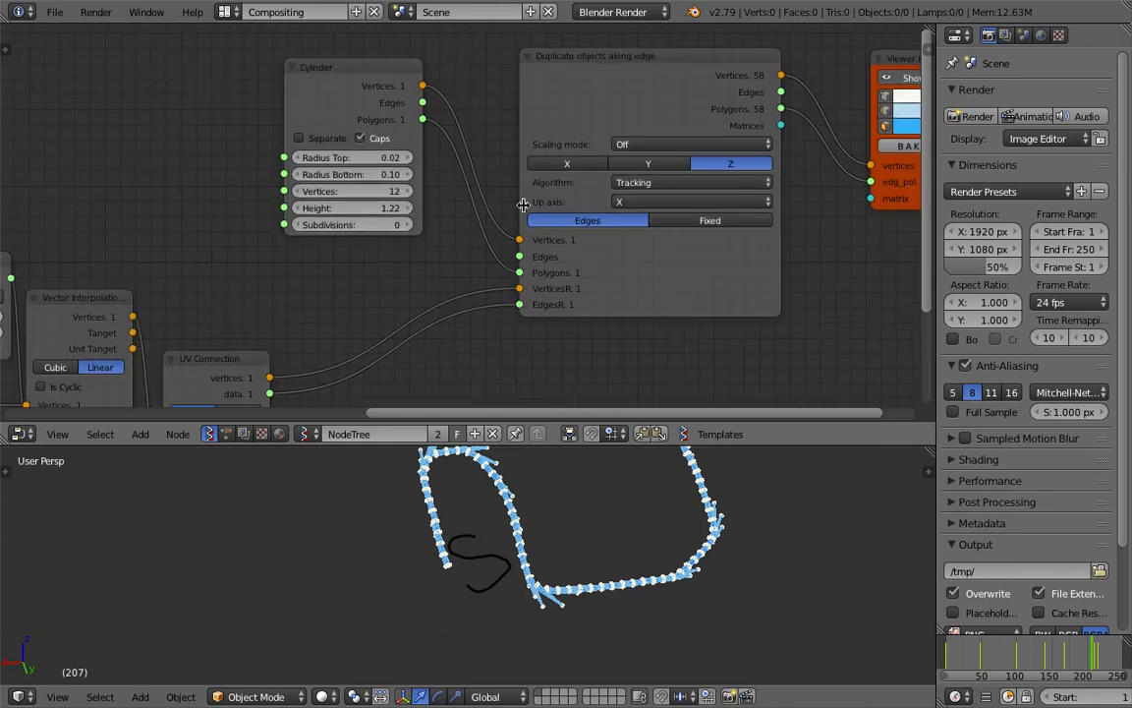